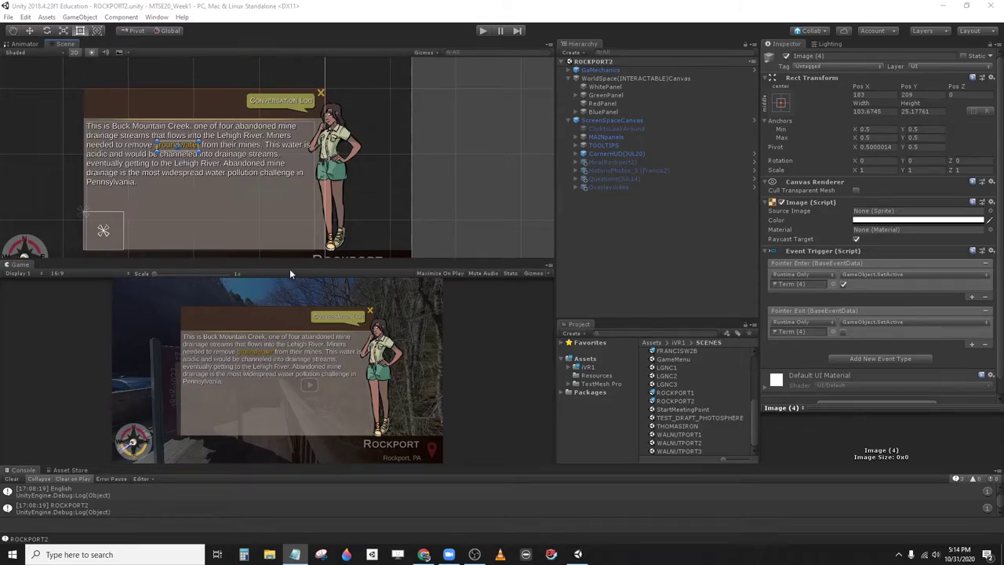
Play the ROCKPORT2 scene to test the highlighted term's tooltip in the conversation log, and stop playback
{"action": "middle_click_drag", "start_coordinate": [251, 138], "coordinate": [278, 117]}
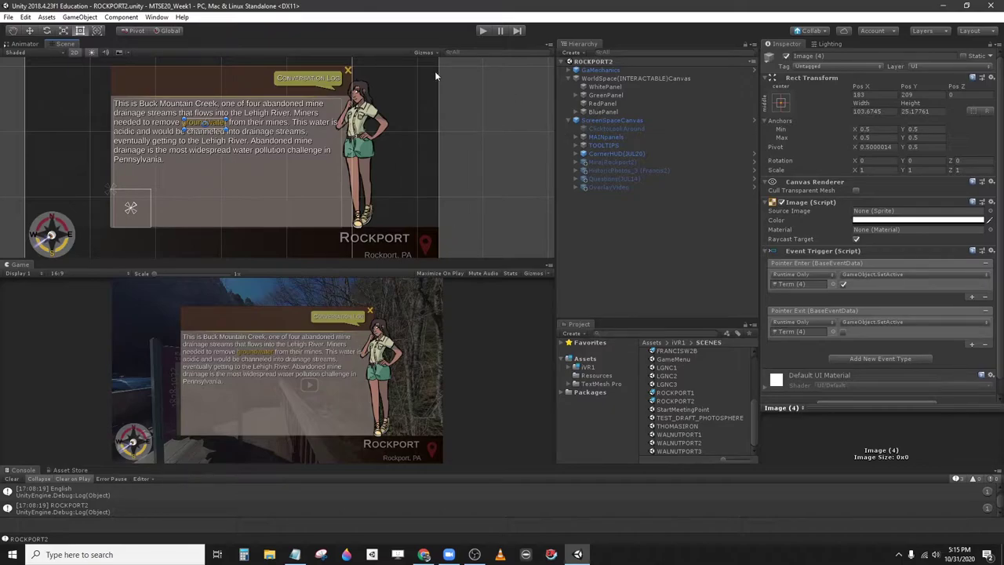
{"action": "left_click", "coordinate": [483, 30]}
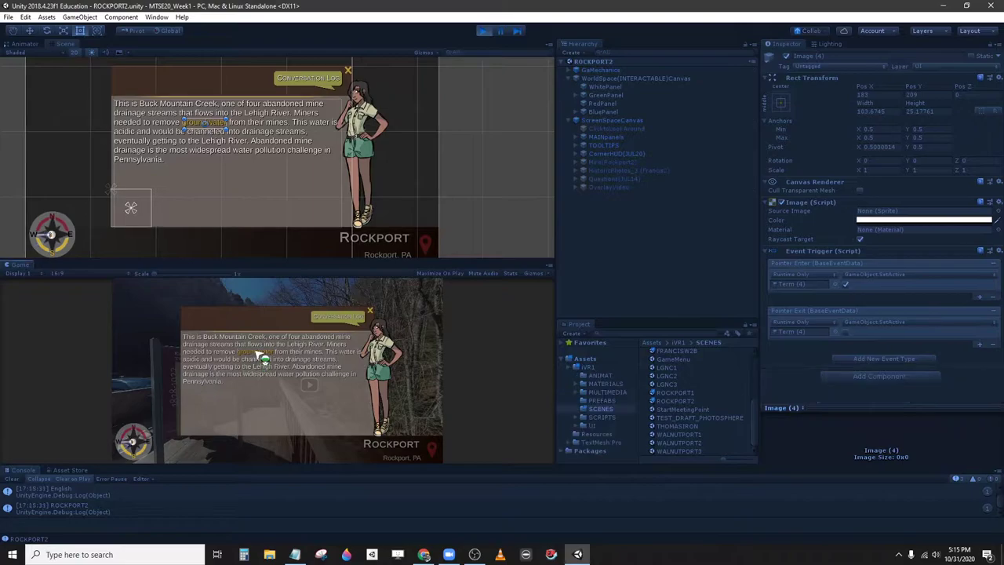
{"action": "mouse_move", "coordinate": [264, 358]}
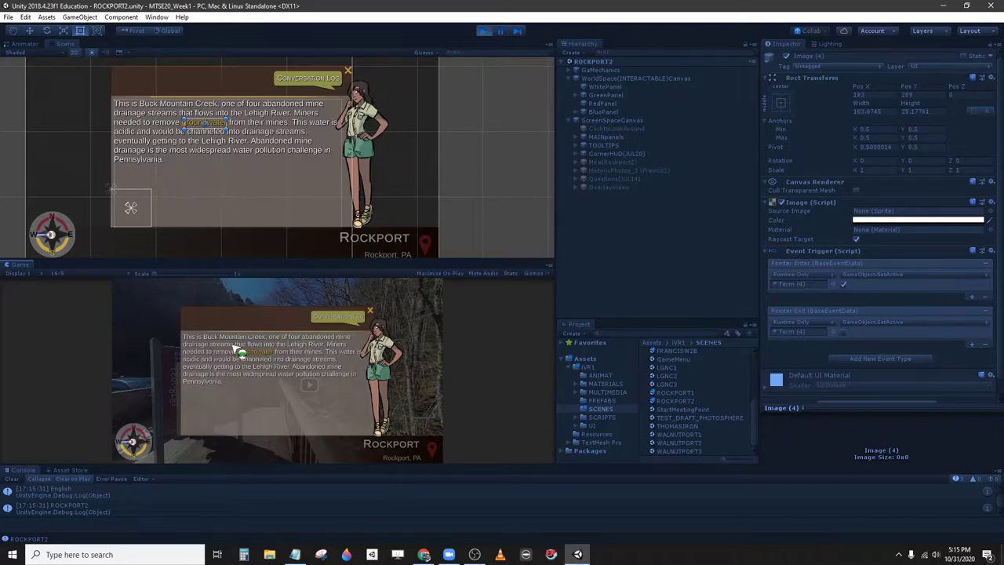
{"action": "left_click", "coordinate": [482, 32]}
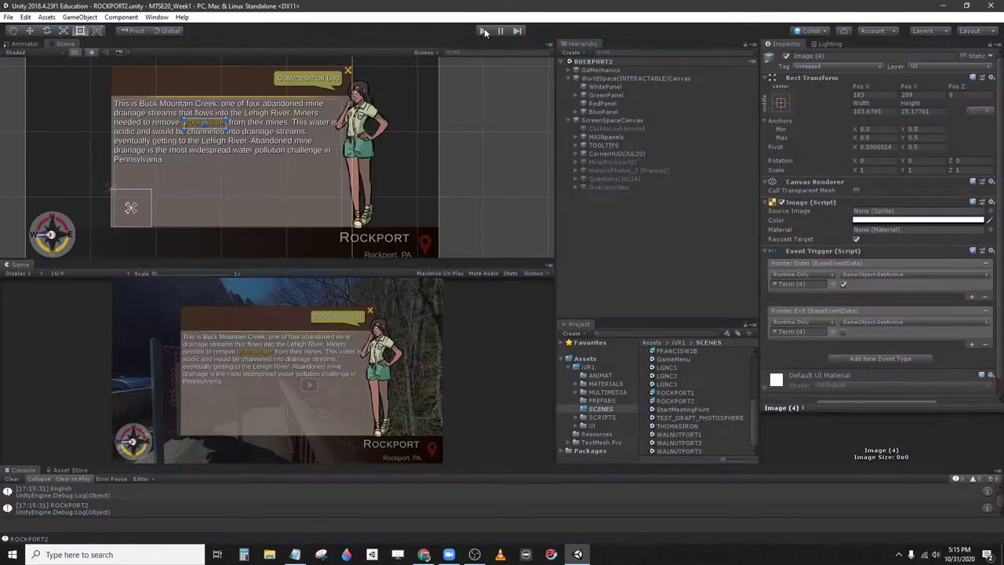
Enlarge the project browser and open the LGNC1 scene from the iVR1 SCENES folder
{"action": "left_click_drag", "start_coordinate": [630, 319], "coordinate": [632, 268]}
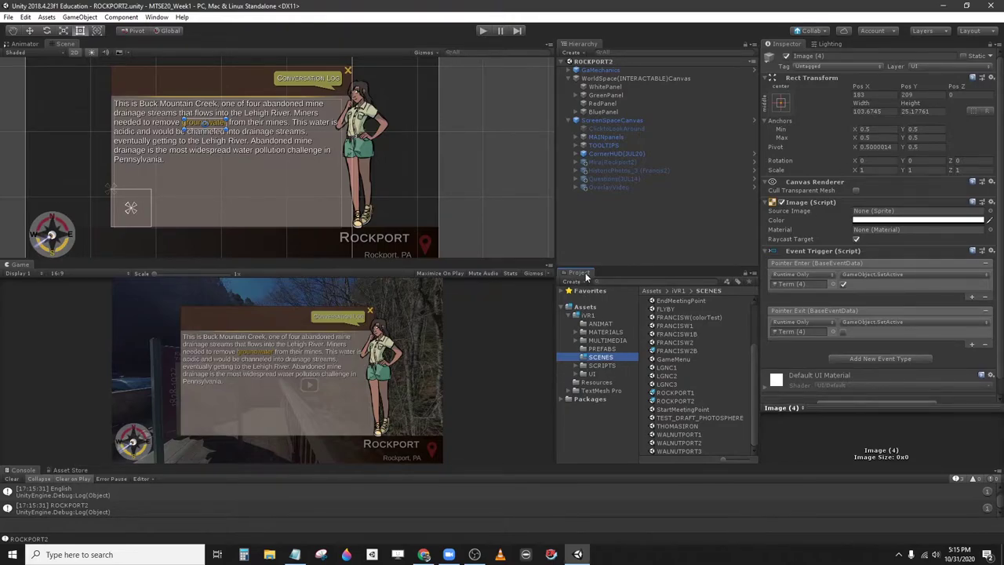
{"action": "left_click", "coordinate": [585, 308]}
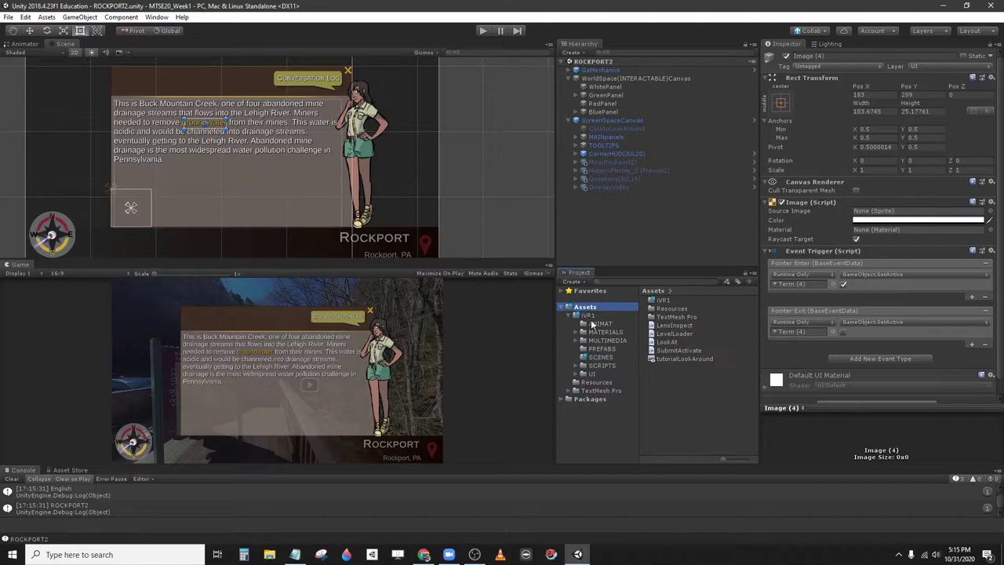
{"action": "left_click", "coordinate": [588, 315]}
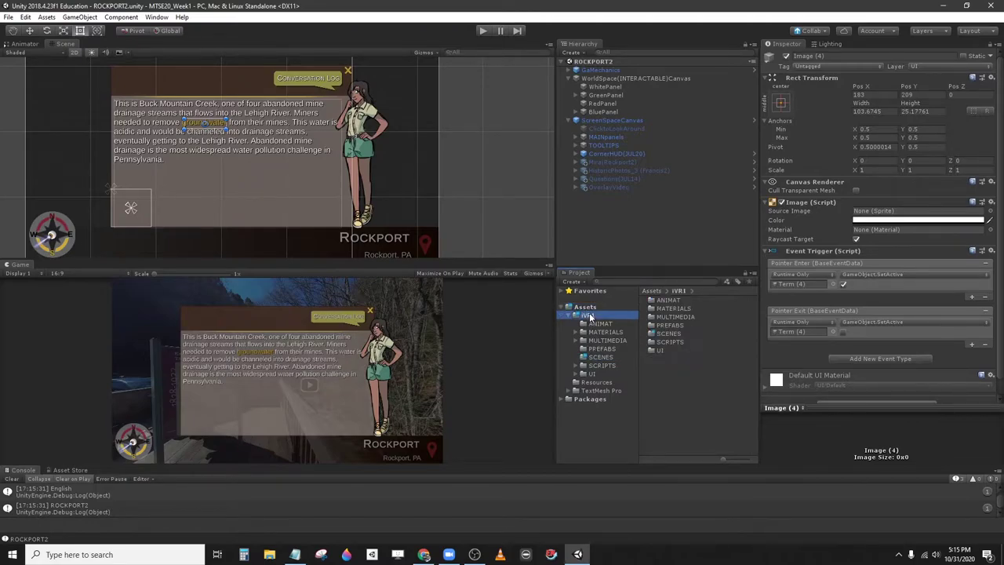
{"action": "left_click", "coordinate": [600, 358]}
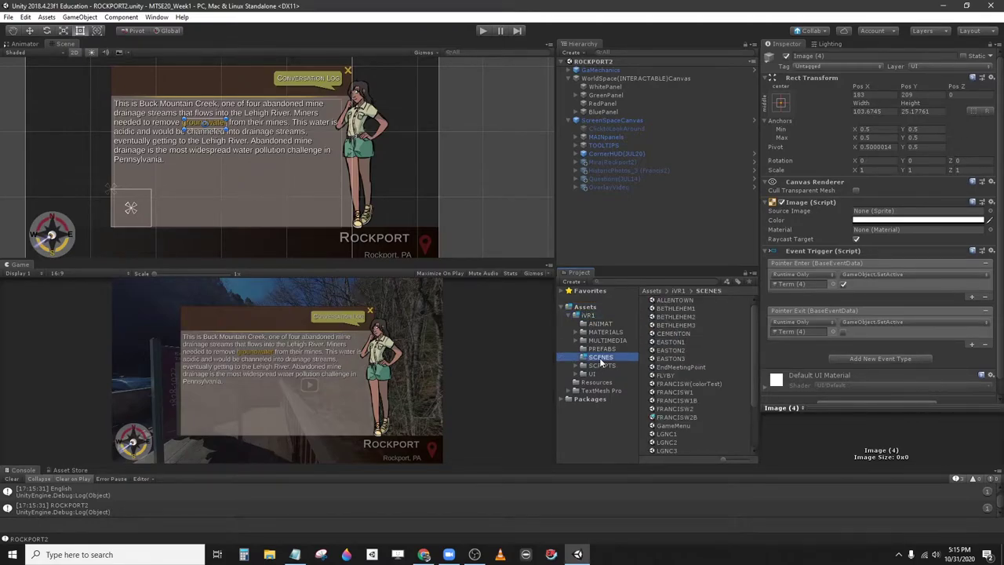
{"action": "left_click", "coordinate": [668, 436]}
{"action": "double_click", "coordinate": [668, 436]}
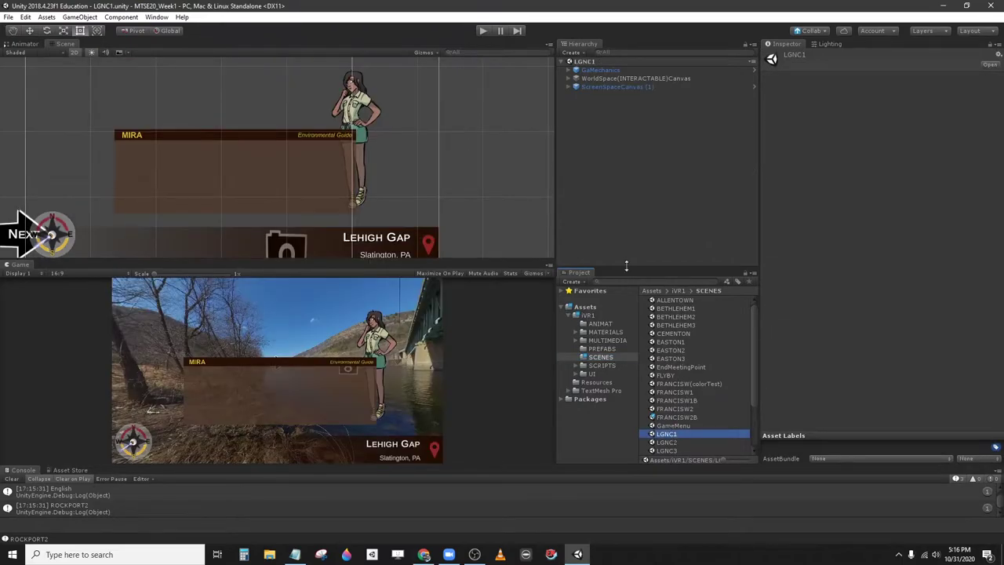
Widen the scene view slightly and deactivate the Mira(LehighGap1) object under ScreenSpaceCanvas (1)
{"action": "left_click_drag", "start_coordinate": [556, 168], "coordinate": [625, 172]}
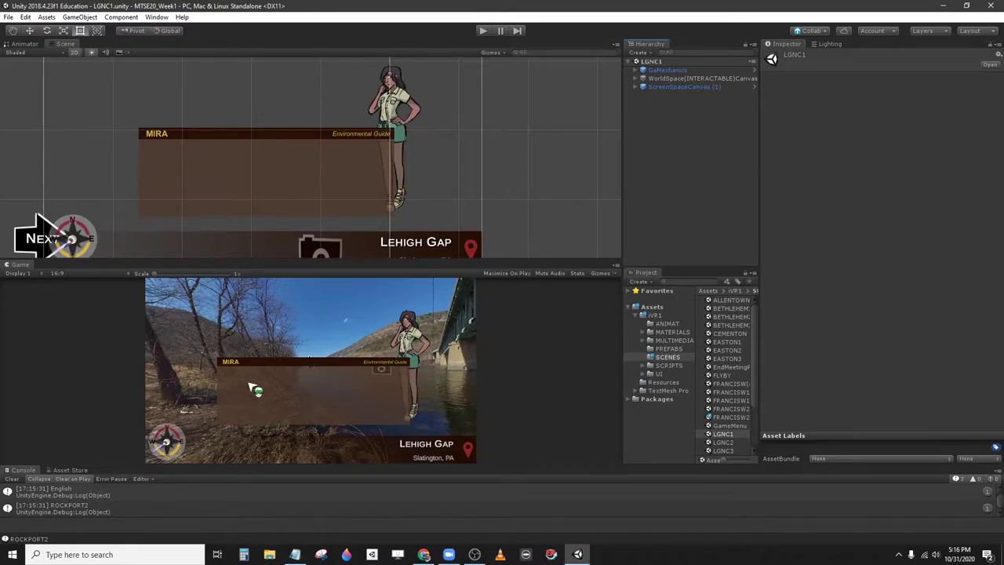
{"action": "left_click_drag", "start_coordinate": [622, 94], "coordinate": [603, 96]}
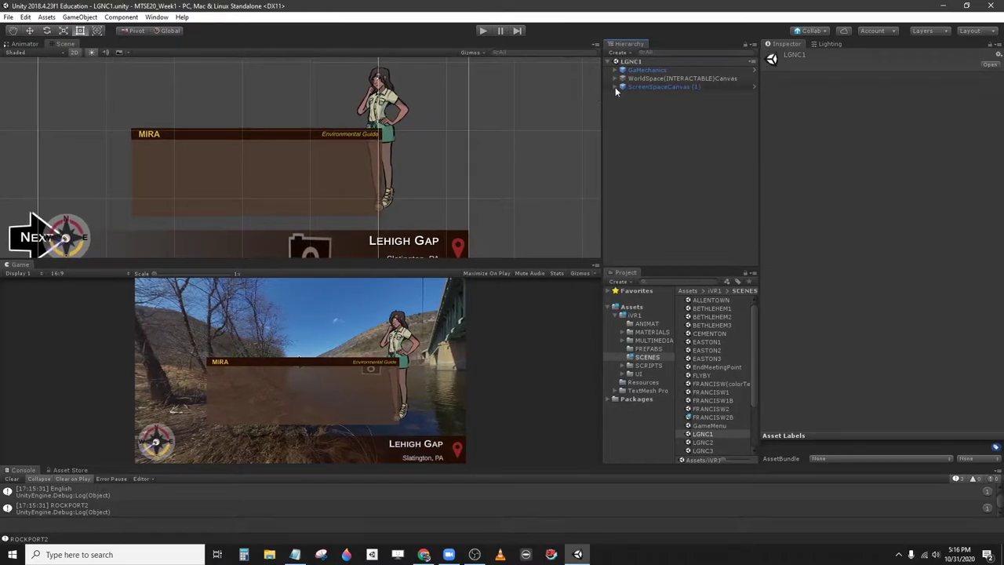
{"action": "left_click", "coordinate": [615, 86]}
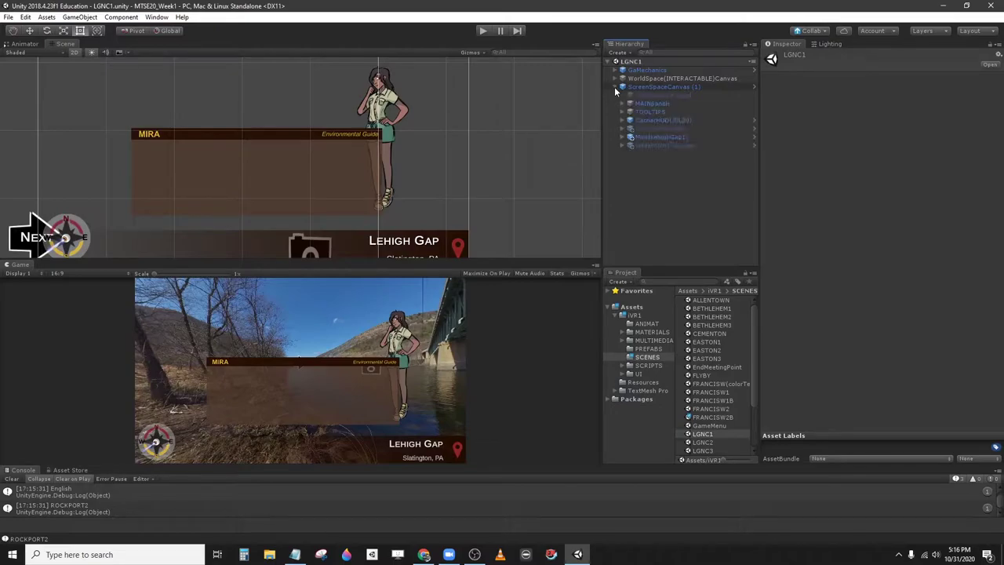
{"action": "left_click", "coordinate": [652, 137]}
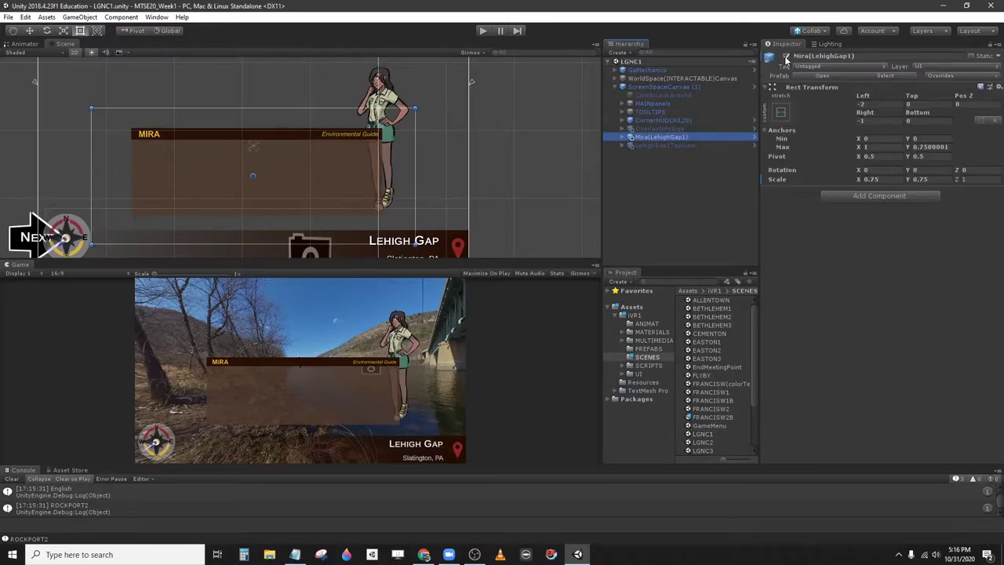
{"action": "left_click", "coordinate": [785, 56]}
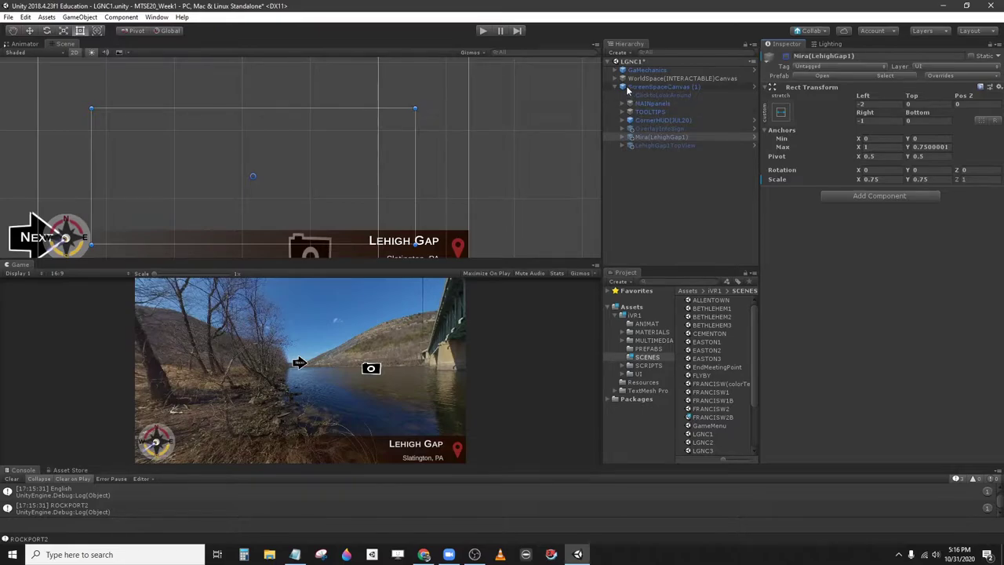
Expand MAINpanels, CONVOSubPanel and DefinitionTooltips under ScreenSpaceCanvas (1) to list the Term objects
{"action": "left_click", "coordinate": [626, 46]}
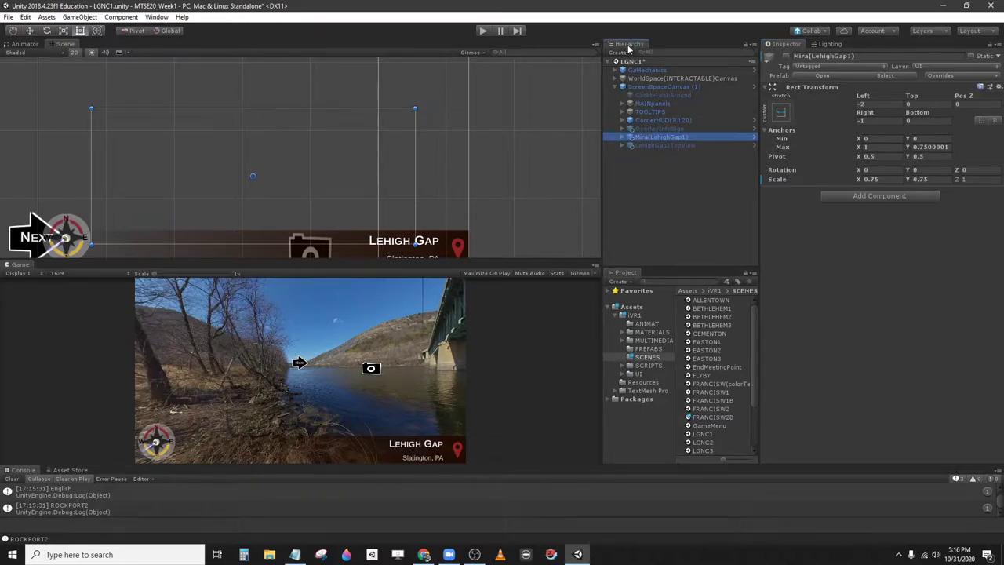
{"action": "left_click", "coordinate": [648, 88]}
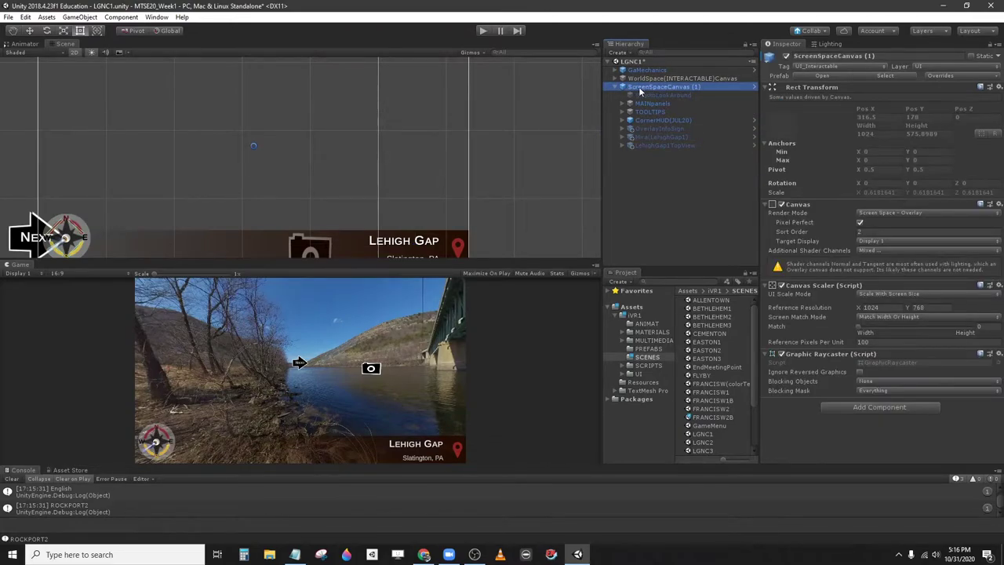
{"action": "left_click", "coordinate": [648, 103]}
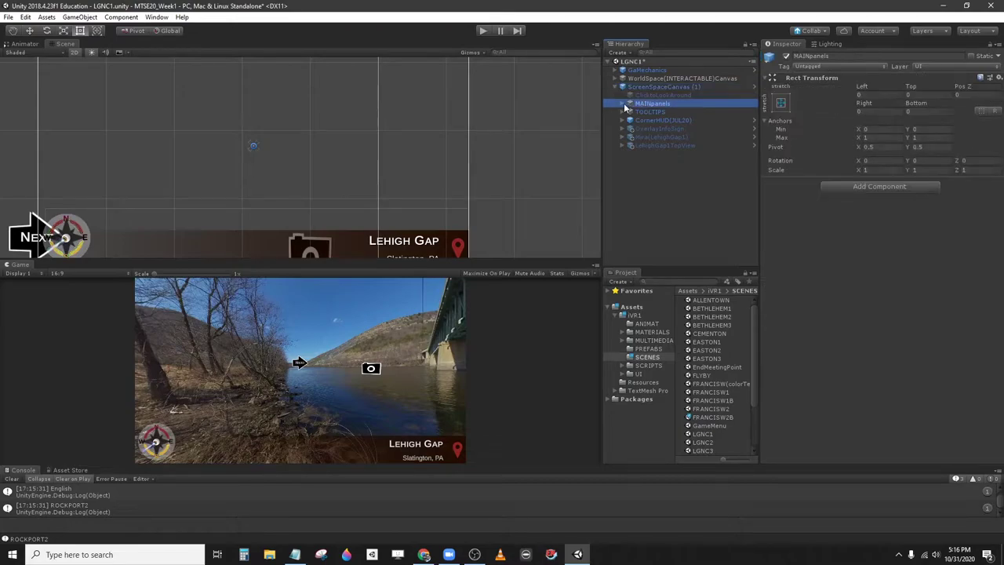
{"action": "left_click", "coordinate": [622, 103]}
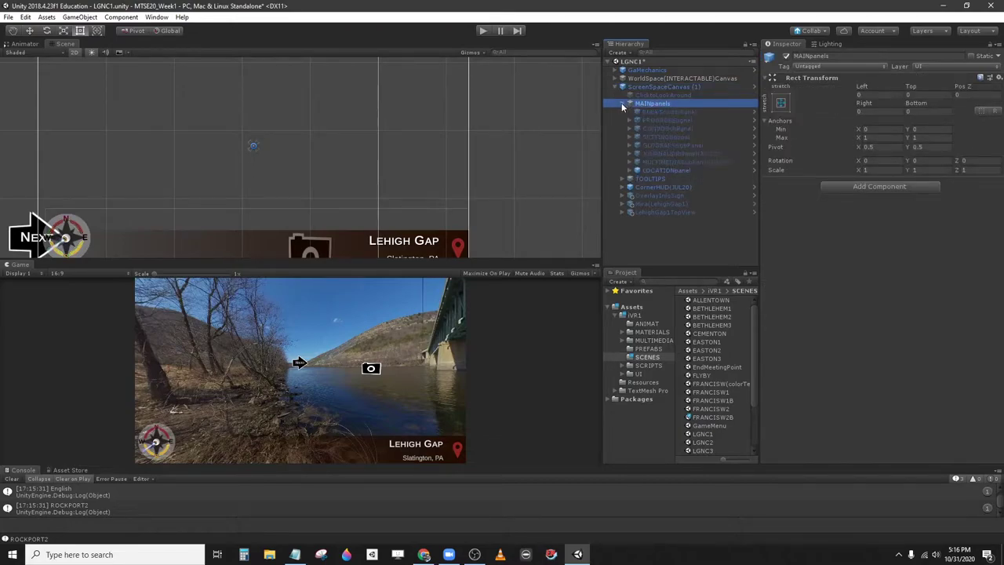
{"action": "left_click", "coordinate": [662, 128]}
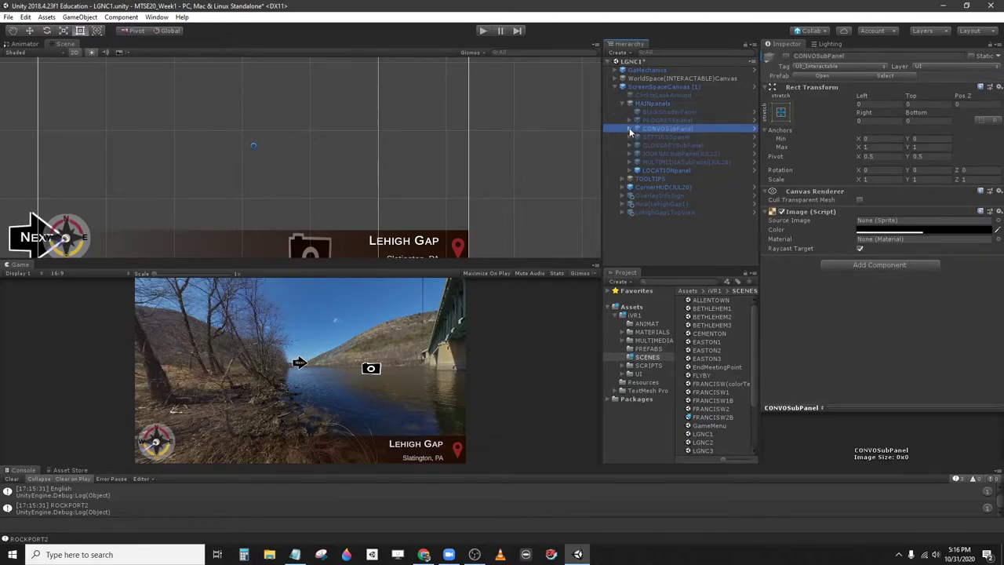
{"action": "left_click", "coordinate": [629, 127]}
{"action": "left_click", "coordinate": [672, 161]}
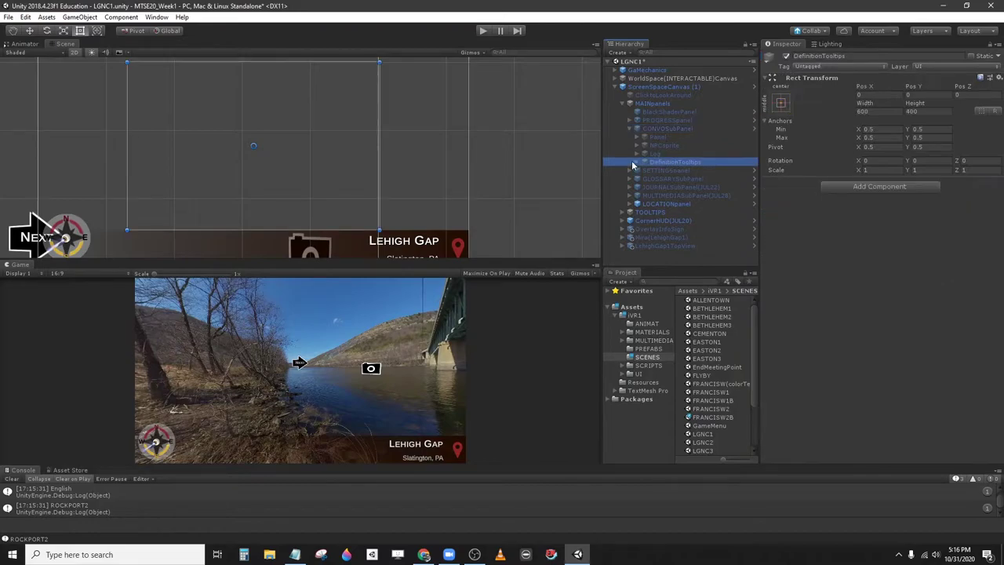
{"action": "left_click", "coordinate": [635, 162]}
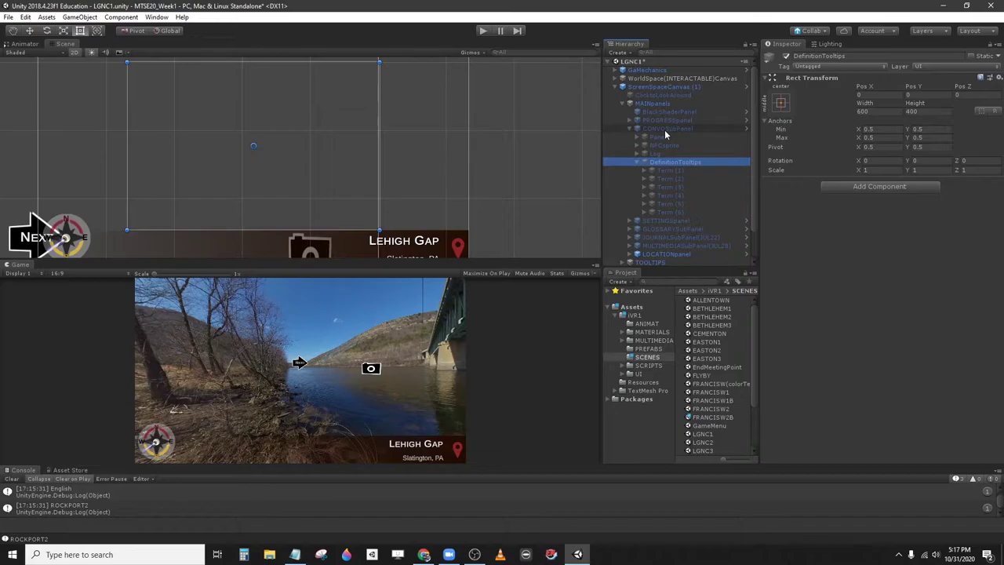
Check that ScreenSpaceCanvas (1) and MAINpanels are active, and activate CONVOSubPanel to show the conversation log
{"action": "left_click", "coordinate": [652, 87]}
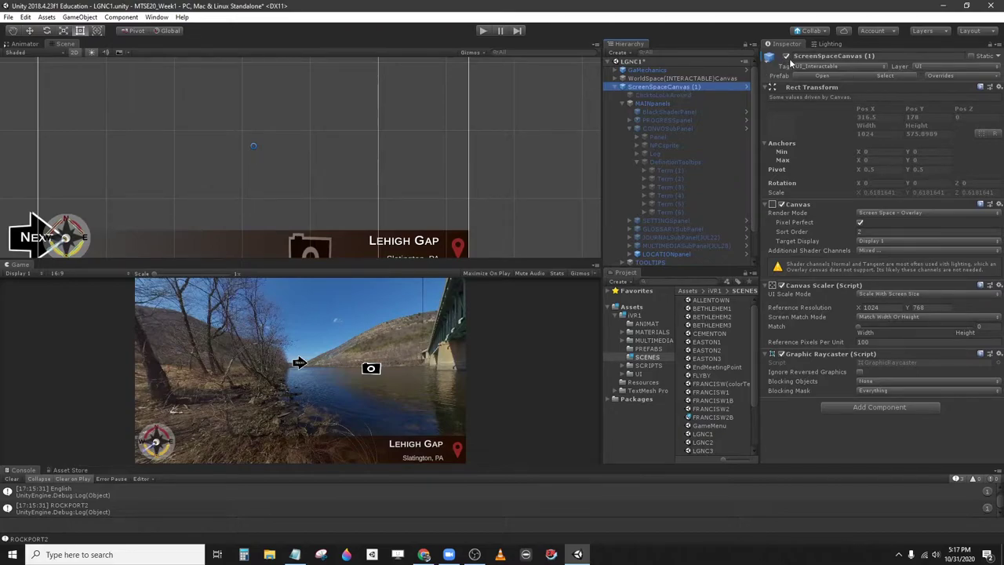
{"action": "left_click", "coordinate": [656, 103]}
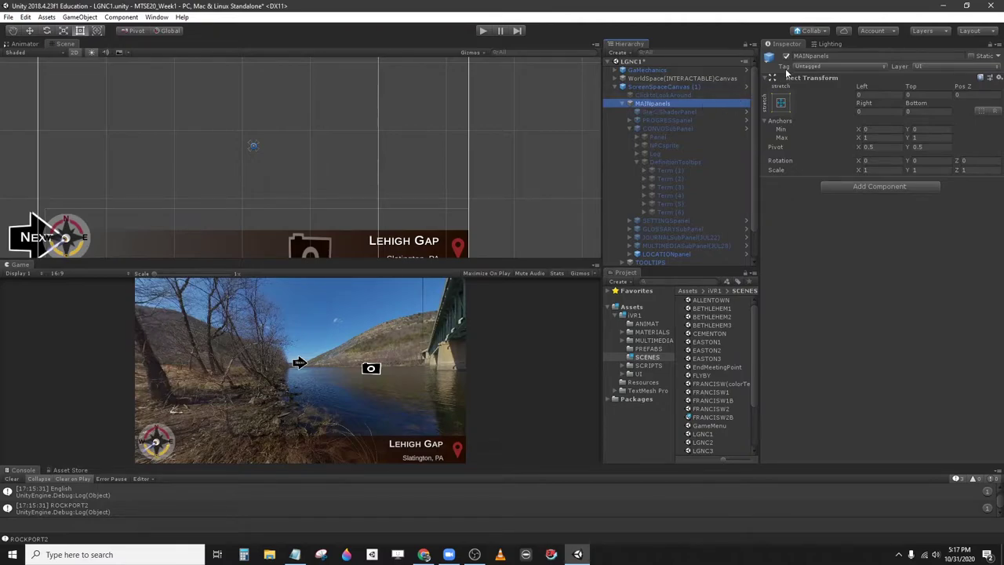
{"action": "left_click", "coordinate": [660, 128]}
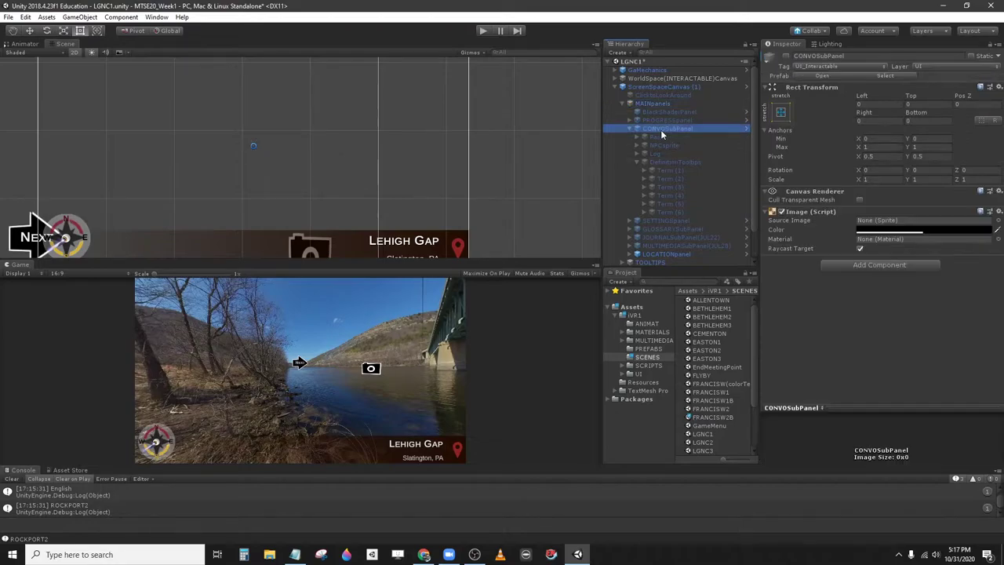
{"action": "left_click", "coordinate": [786, 57]}
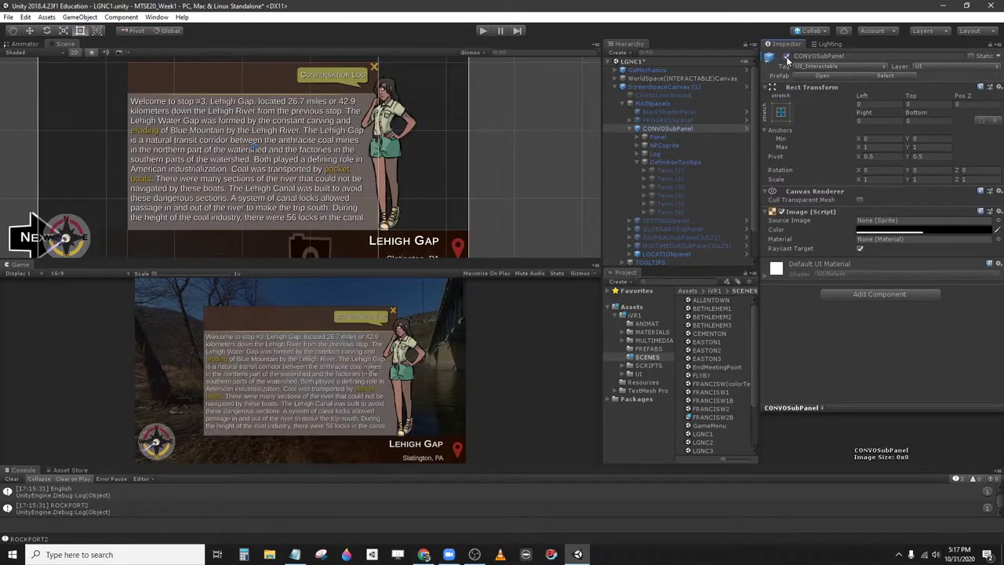
Inspect where the Term (1) and Term (5) definition tooltips sit over the conversation text
{"action": "left_click", "coordinate": [670, 171]}
{"action": "left_click", "coordinate": [668, 203]}
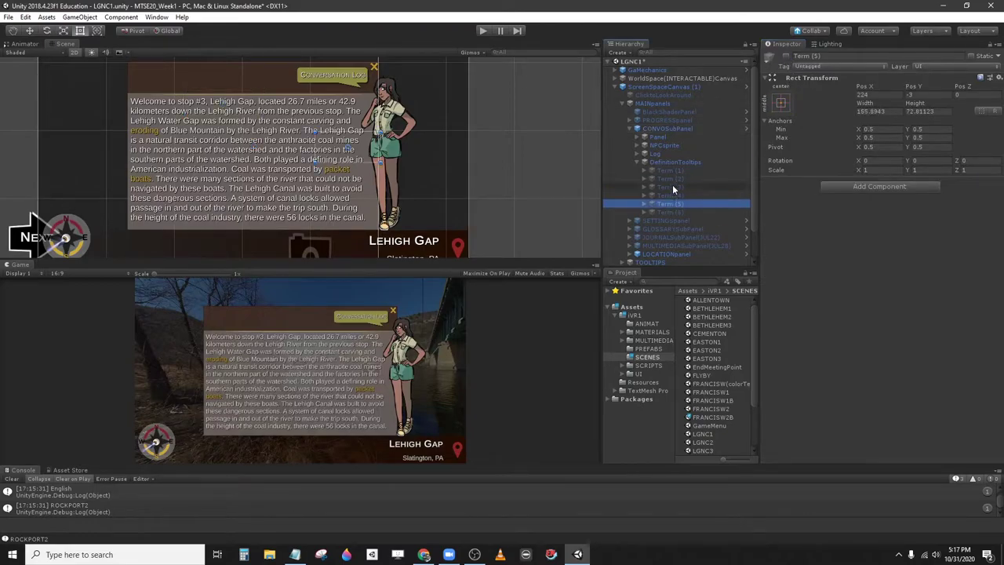
{"action": "left_click", "coordinate": [673, 172]}
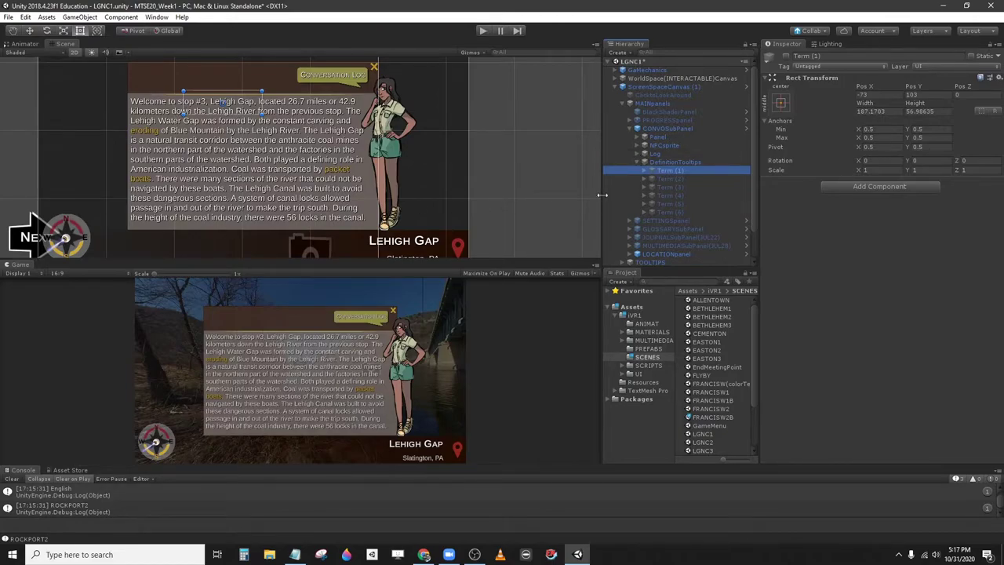
Expand Log and examine the placement and event trigger targets of Image (1) through Image (6)
{"action": "left_click", "coordinate": [643, 154]}
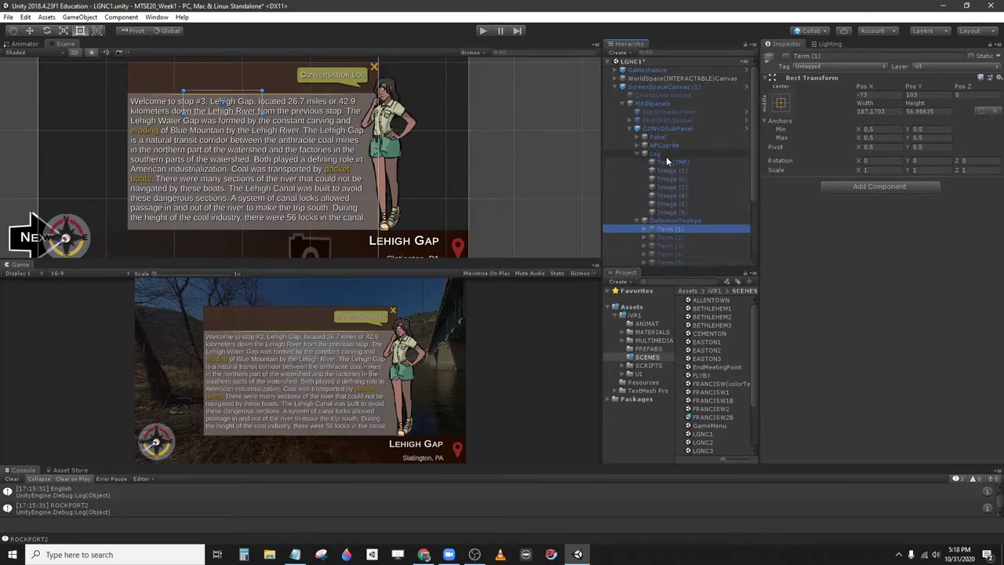
{"action": "left_click", "coordinate": [667, 171]}
{"action": "left_click", "coordinate": [668, 178]}
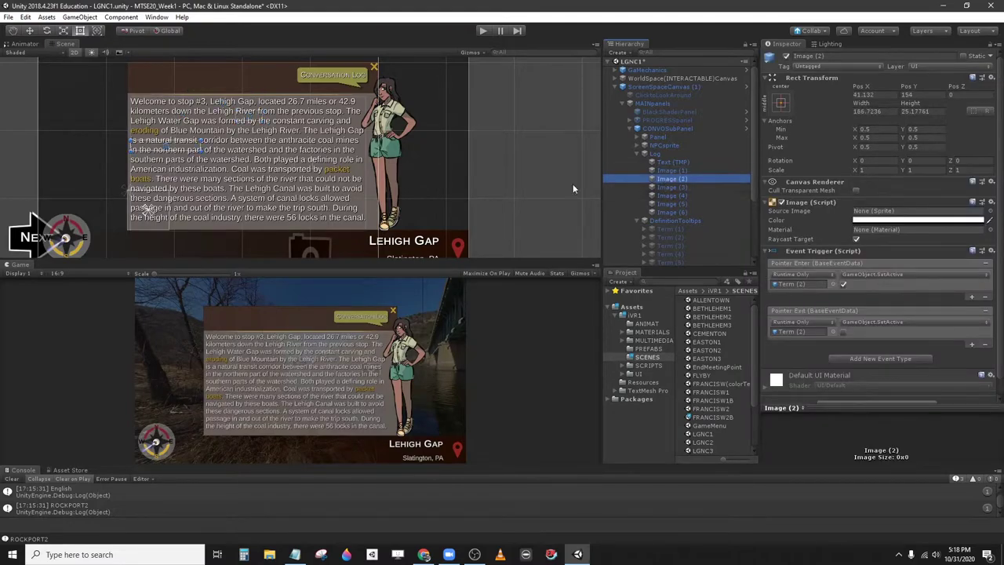
{"action": "left_click", "coordinate": [681, 186]}
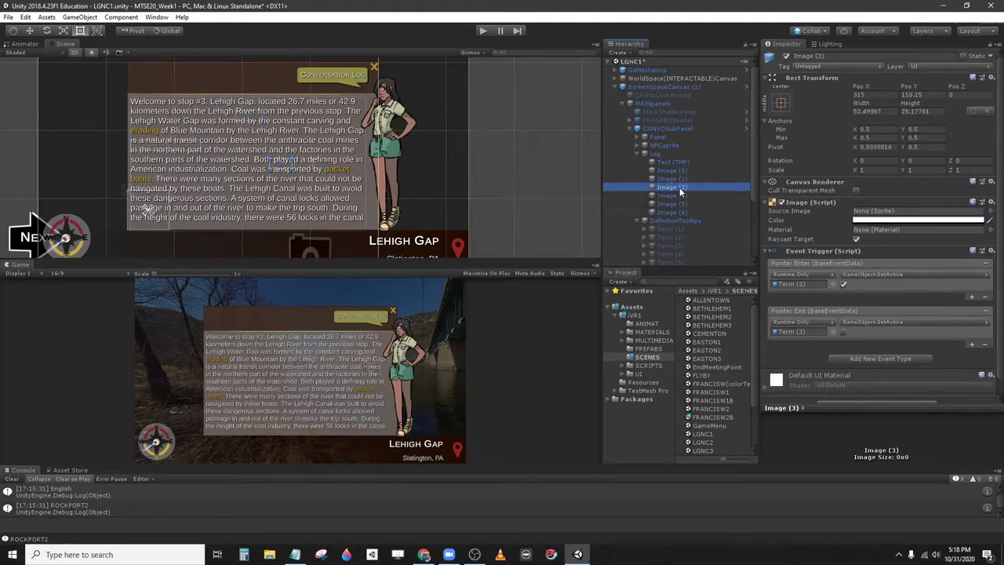
{"action": "left_click", "coordinate": [675, 195]}
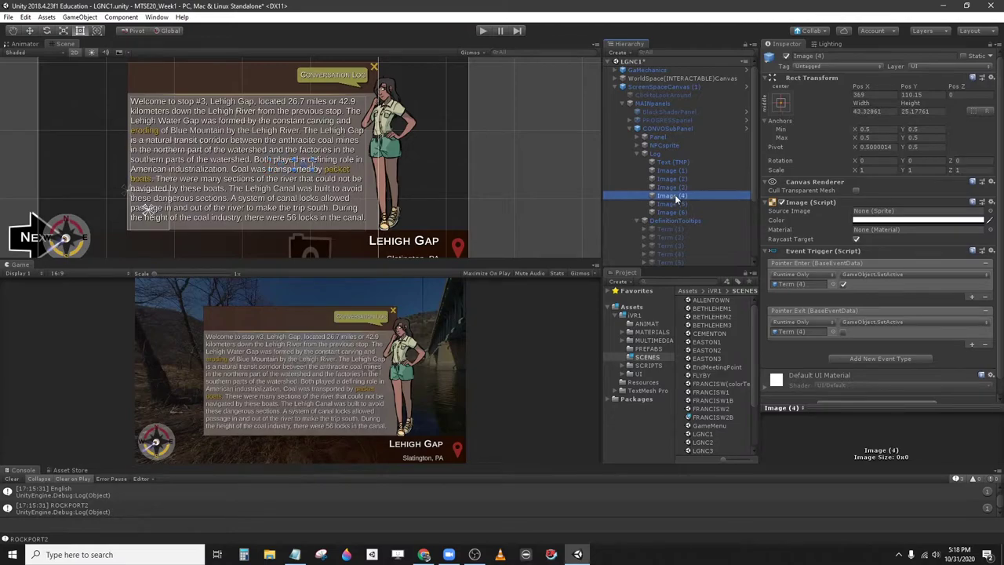
{"action": "left_click", "coordinate": [673, 204]}
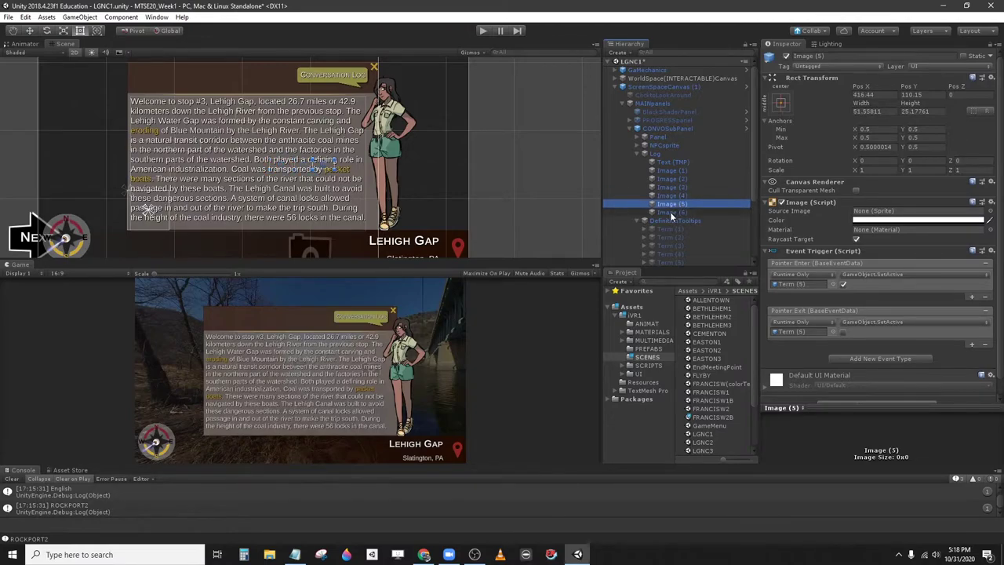
{"action": "left_click", "coordinate": [672, 213]}
Check the placement of the Term (2) and Term (4) tooltips under DefinitionTooltips
{"action": "scroll", "coordinate": [690, 175], "scroll_direction": "down", "scroll_amount": 3}
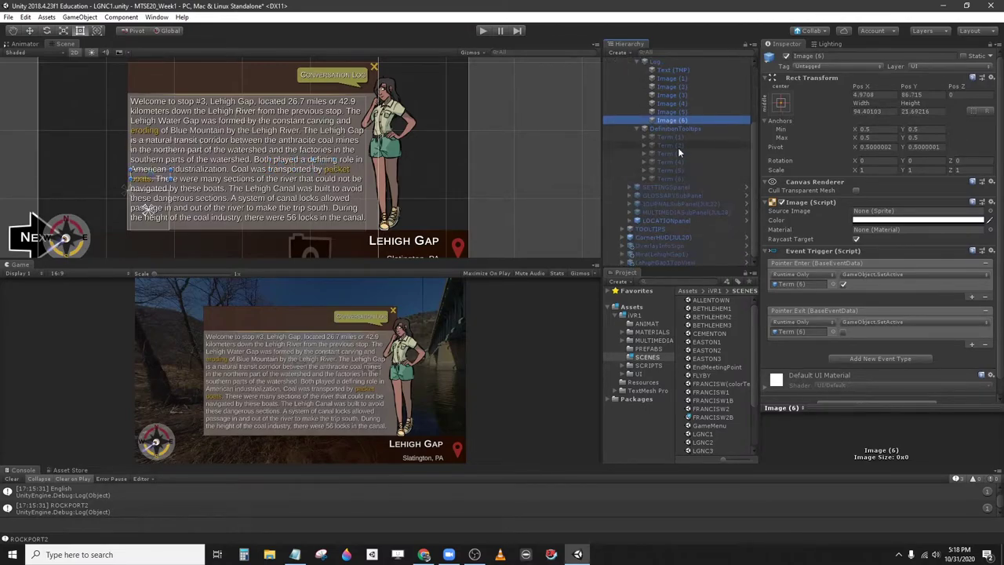
{"action": "left_click", "coordinate": [670, 145]}
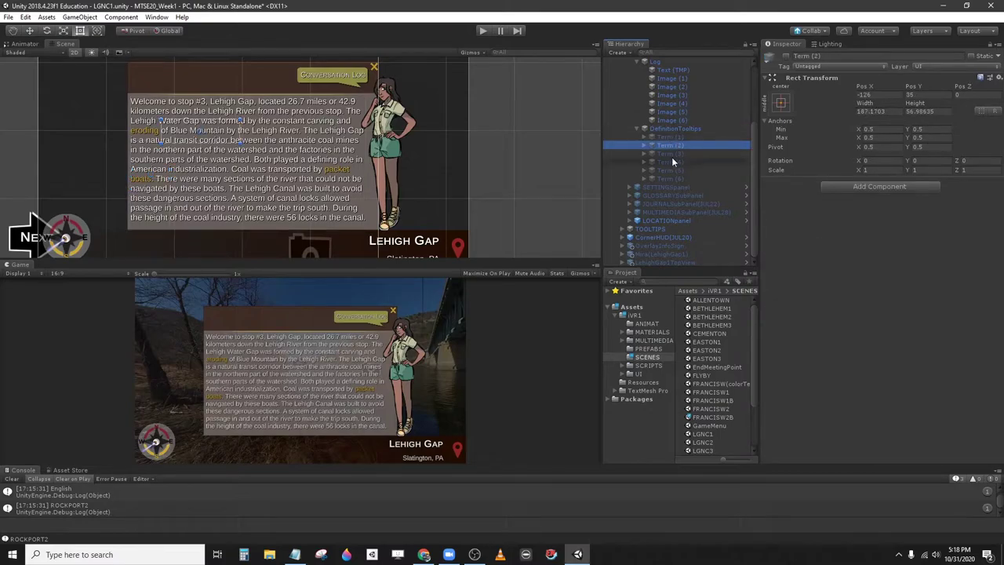
{"action": "left_click", "coordinate": [668, 161]}
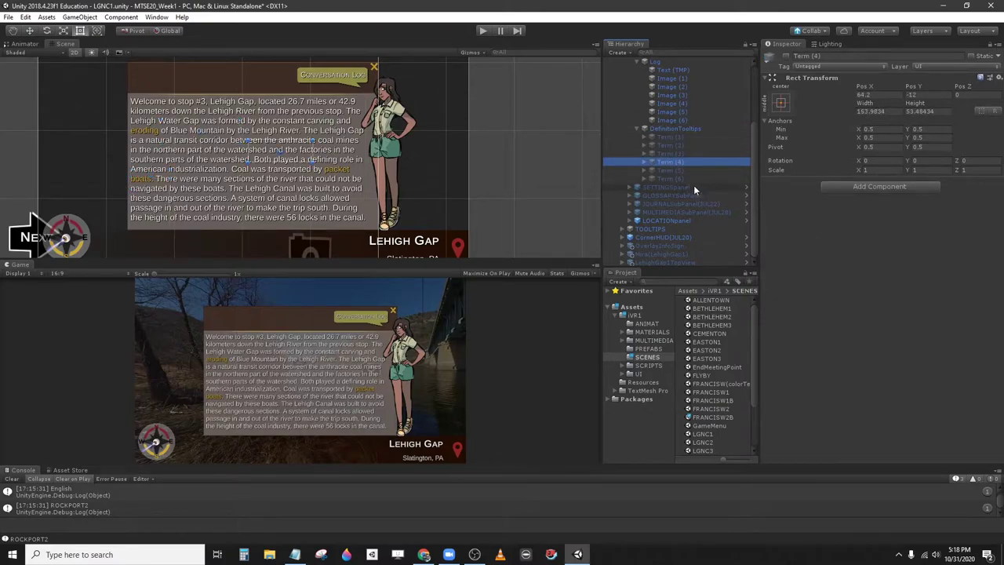
Try to delete Term (4), Term (5) and Term (6) from DefinitionTooltips in the CONVOSubPanel prefab instance
{"action": "key", "text": "shift+Down"}
{"action": "key", "text": "shift+Down"}
{"action": "scroll", "coordinate": [694, 185], "scroll_direction": "up", "scroll_amount": 3}
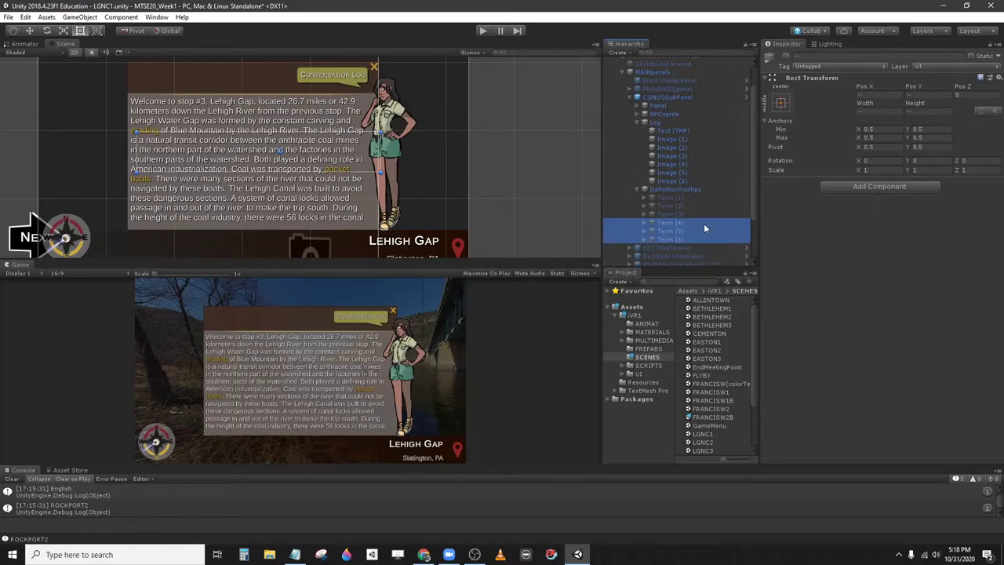
{"action": "left_click_drag", "start_coordinate": [704, 228], "coordinate": [710, 219]}
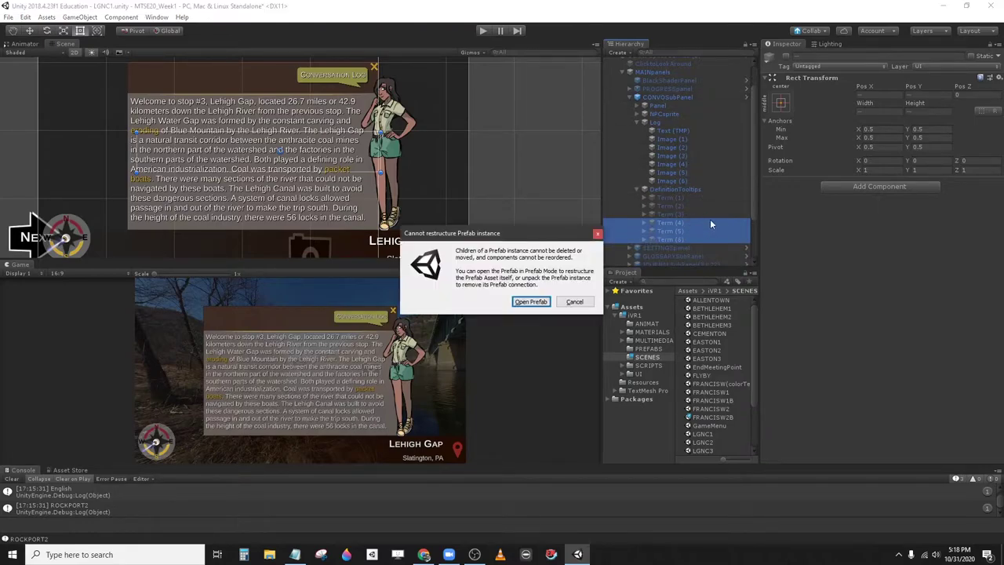
{"action": "left_click", "coordinate": [575, 302]}
Collapse DefinitionTooltips, Log and CONVOSubPanel in the hierarchy, and check which prefab commands CONVOSubPanel offers
{"action": "left_click", "coordinate": [639, 188]}
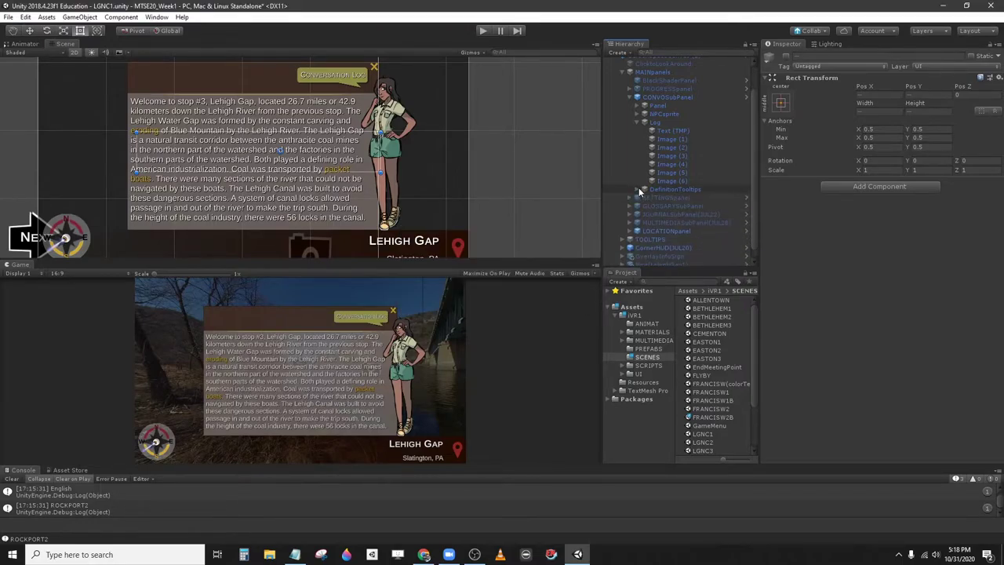
{"action": "left_click", "coordinate": [636, 122]}
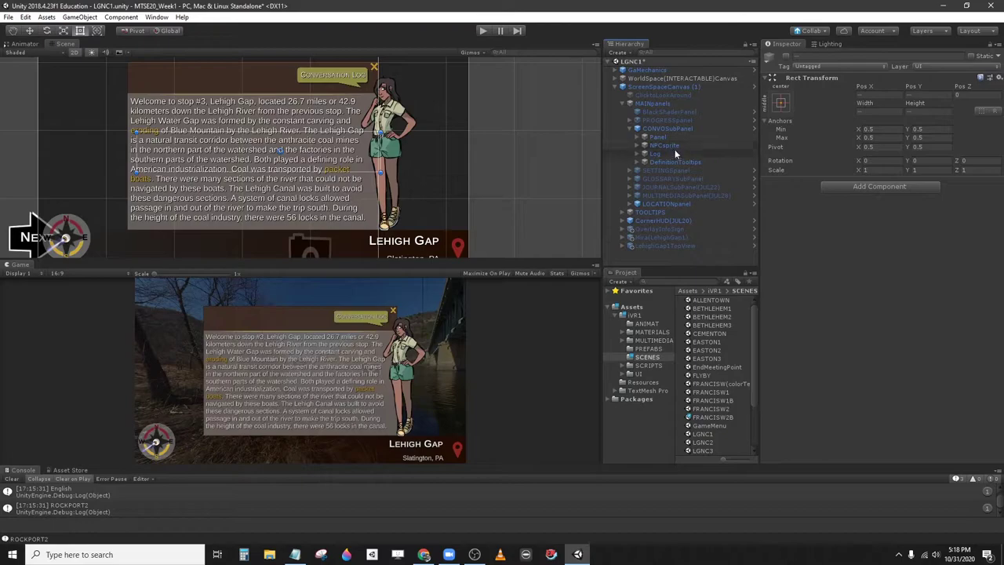
{"action": "right_click", "coordinate": [671, 130]}
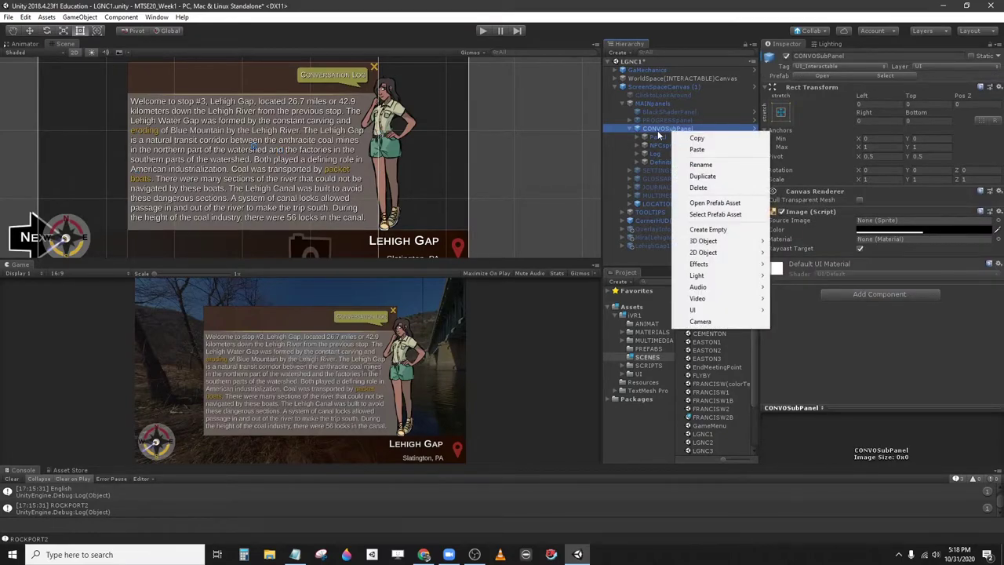
{"action": "left_click", "coordinate": [661, 132]}
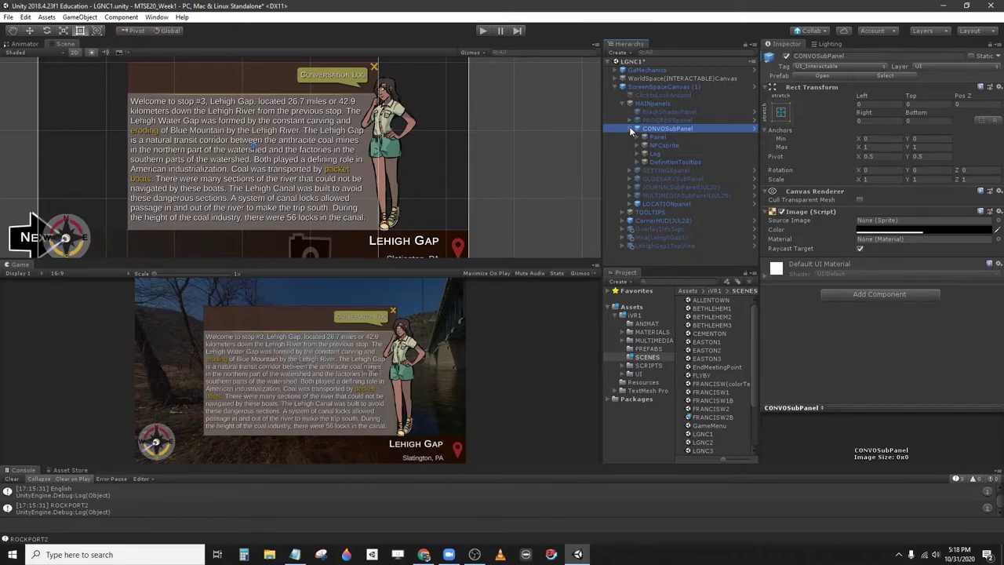
{"action": "right_click", "coordinate": [643, 130]}
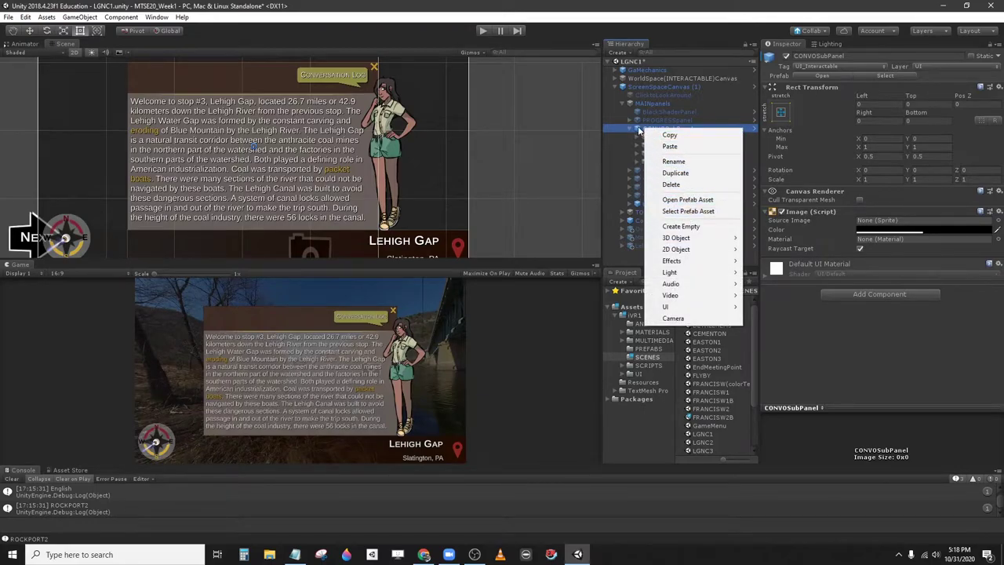
{"action": "left_click", "coordinate": [639, 134]}
{"action": "left_click", "coordinate": [628, 128]}
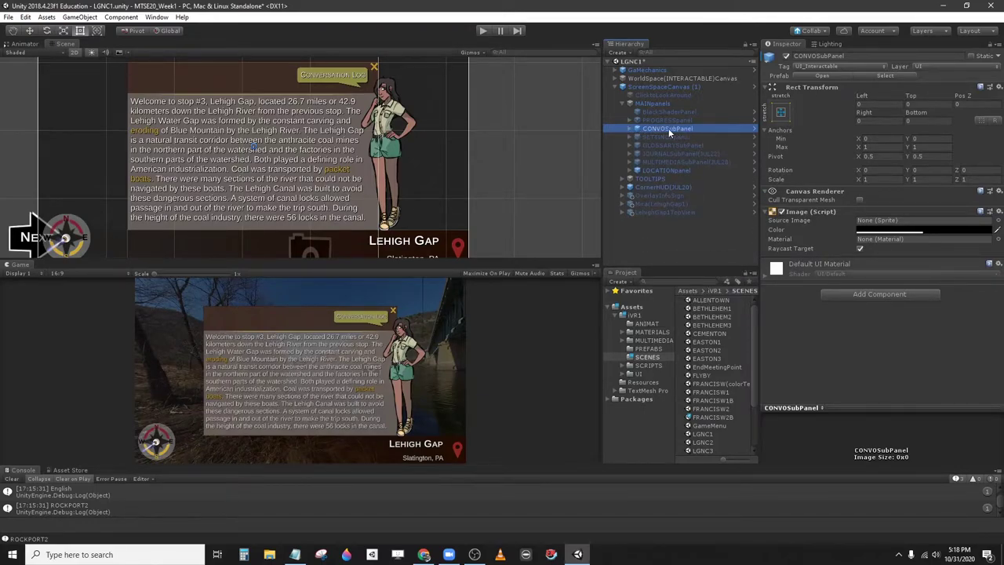
Add the CONVOSubPanel(JUL27) prefab from the PREFABS folder to the scene as a child of MAINpanels
{"action": "left_click_drag", "start_coordinate": [603, 231], "coordinate": [579, 231]}
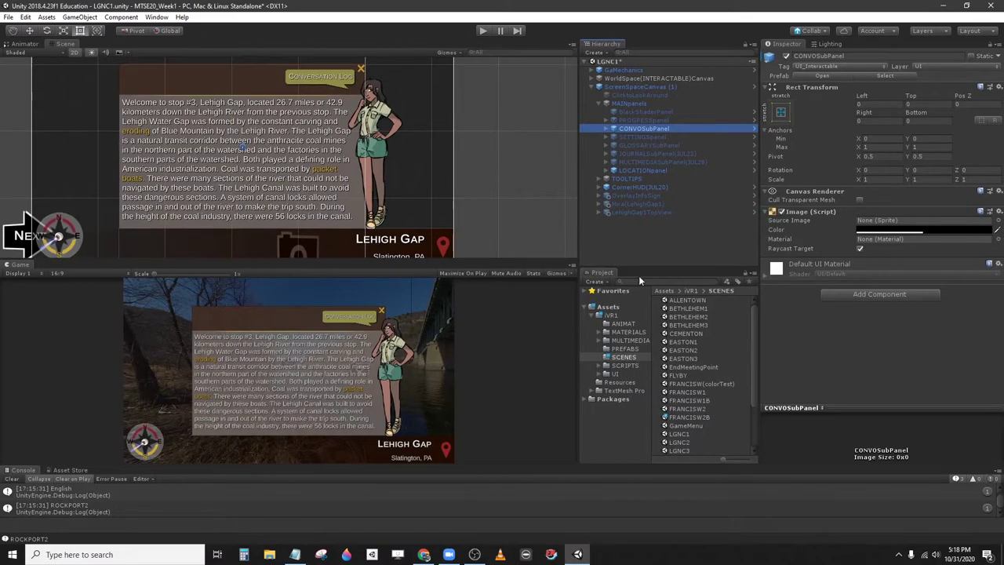
{"action": "left_click", "coordinate": [632, 357]}
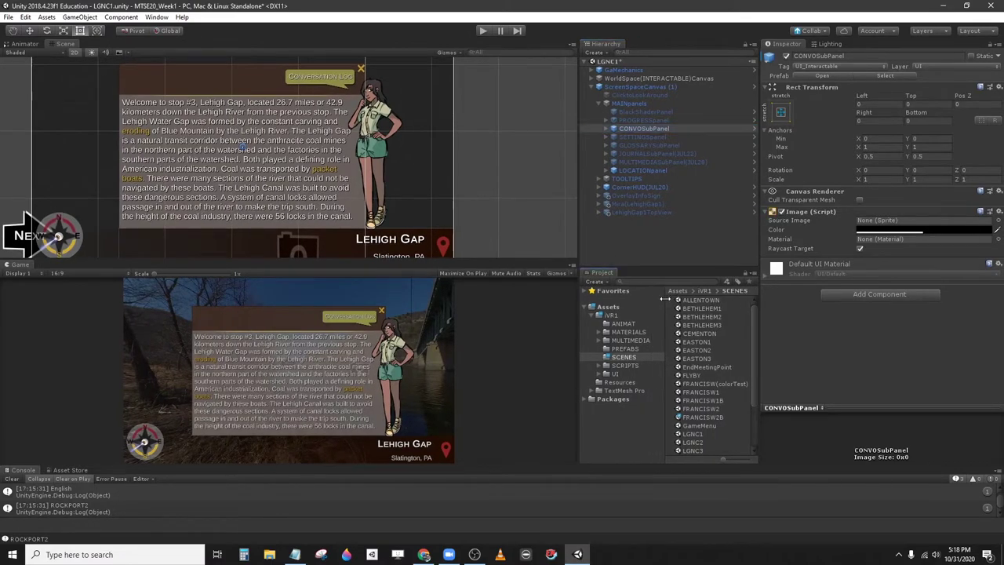
{"action": "left_click", "coordinate": [624, 349]}
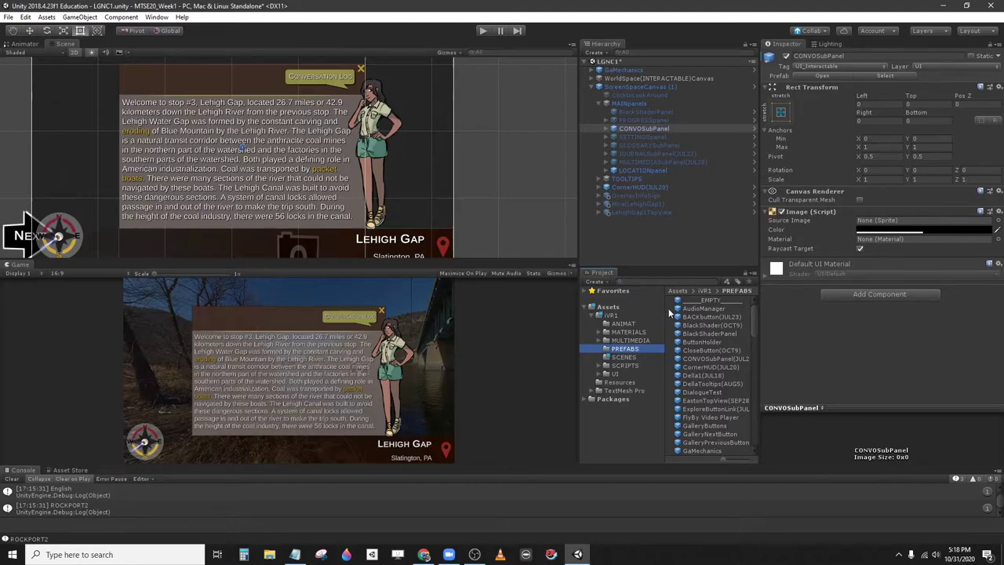
{"action": "left_click_drag", "start_coordinate": [666, 312], "coordinate": [653, 312]}
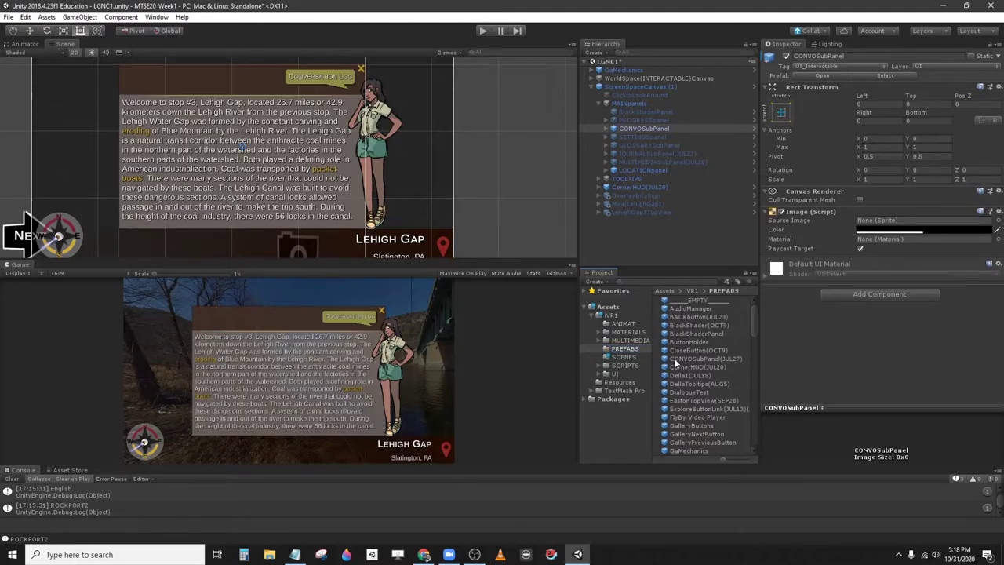
{"action": "left_click_drag", "start_coordinate": [705, 359], "coordinate": [628, 104]}
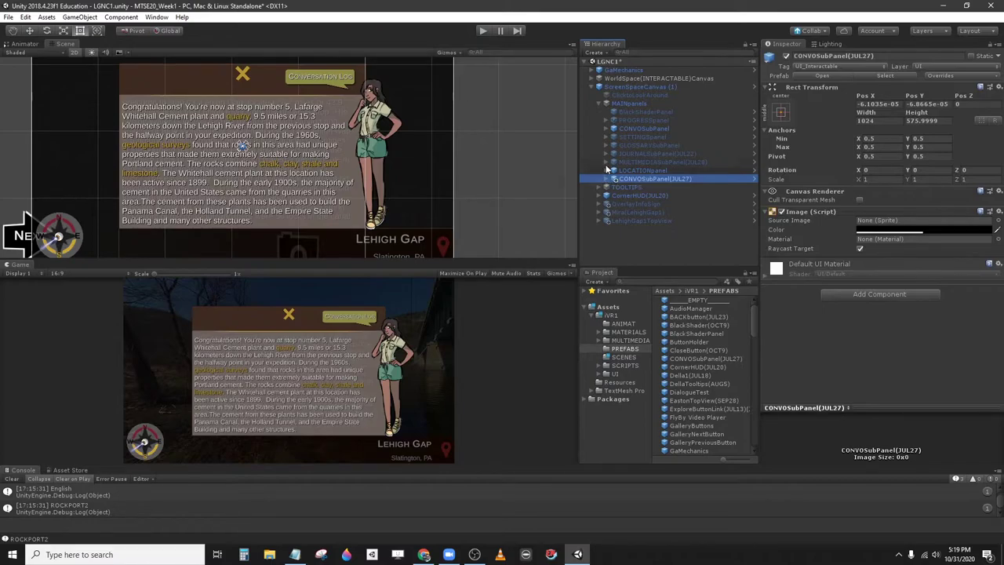
Check the commands available for the original CONVOSubPanel, looking for an option to unpack it
{"action": "left_click", "coordinate": [631, 129]}
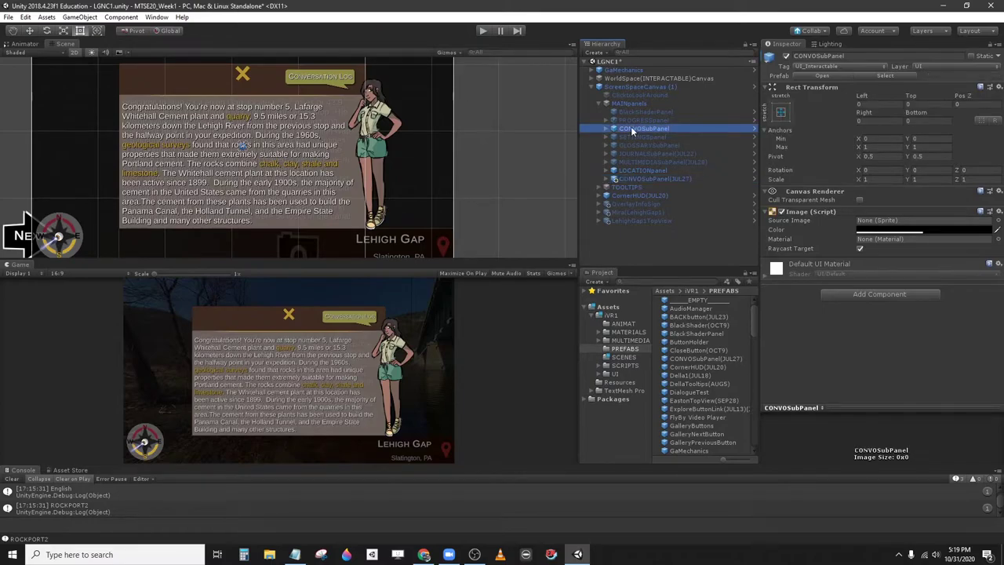
{"action": "right_click", "coordinate": [627, 131]}
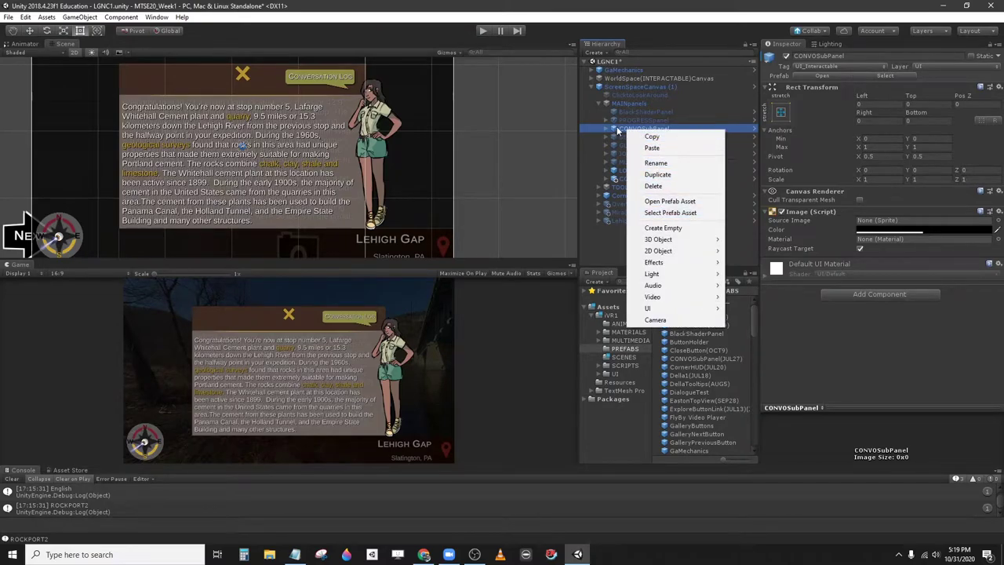
{"action": "right_click", "coordinate": [616, 128]}
{"action": "right_click", "coordinate": [627, 102]}
{"action": "left_click", "coordinate": [641, 128]}
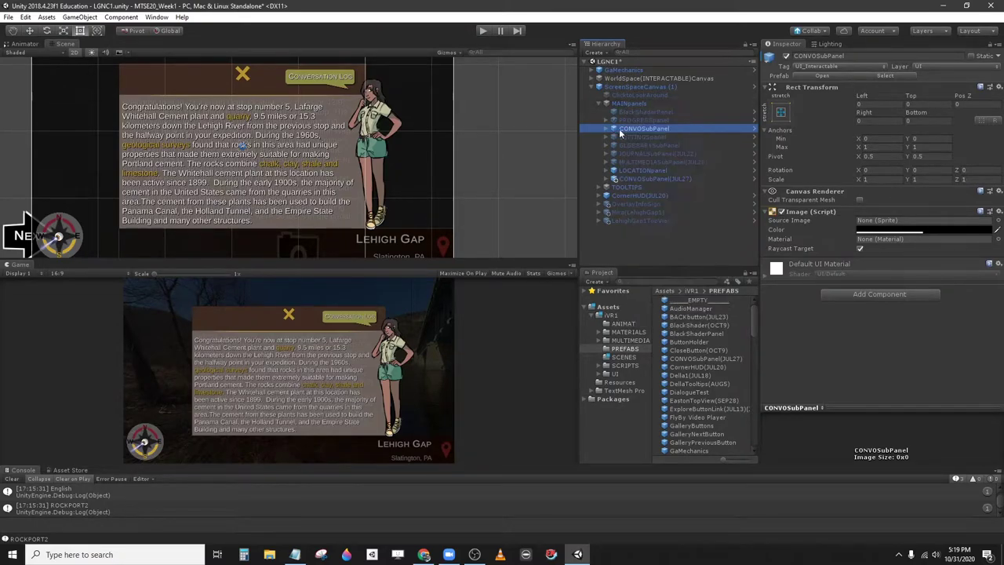
{"action": "right_click", "coordinate": [640, 127]}
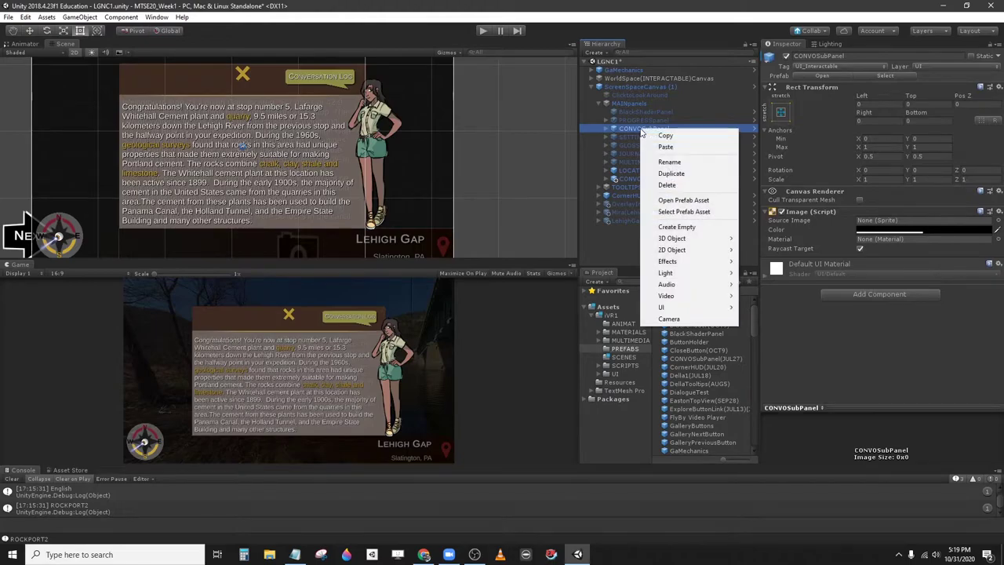
Unpack the newly added CONVOSubPanel(JUL27) prefab instance
{"action": "left_click", "coordinate": [627, 181]}
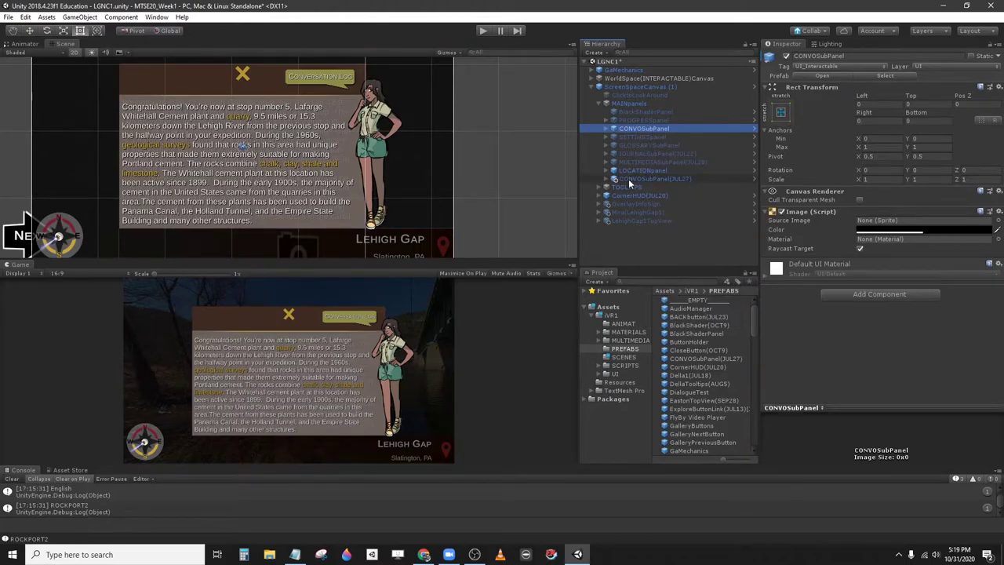
{"action": "right_click", "coordinate": [629, 180]}
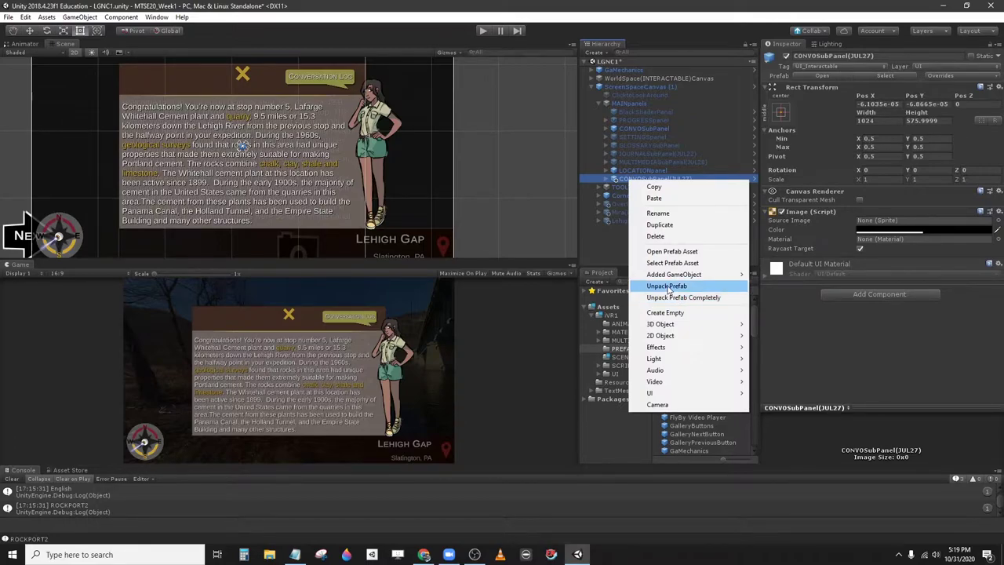
{"action": "left_click", "coordinate": [667, 287]}
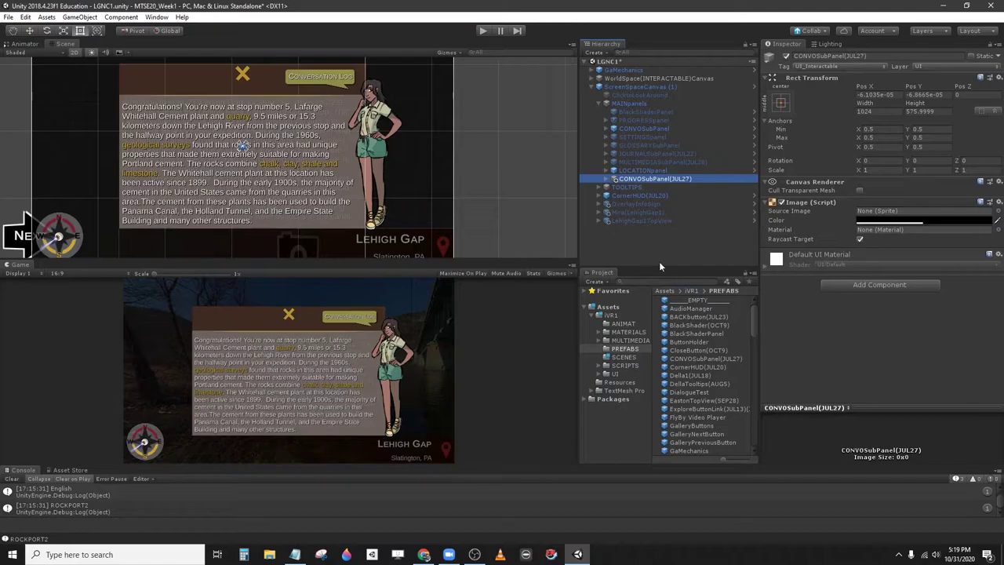
Delete Term (4), Term (5) and Term (6) from DefinitionTooltips in CONVOSubPanel(JUL27)
{"action": "left_click", "coordinate": [614, 179]}
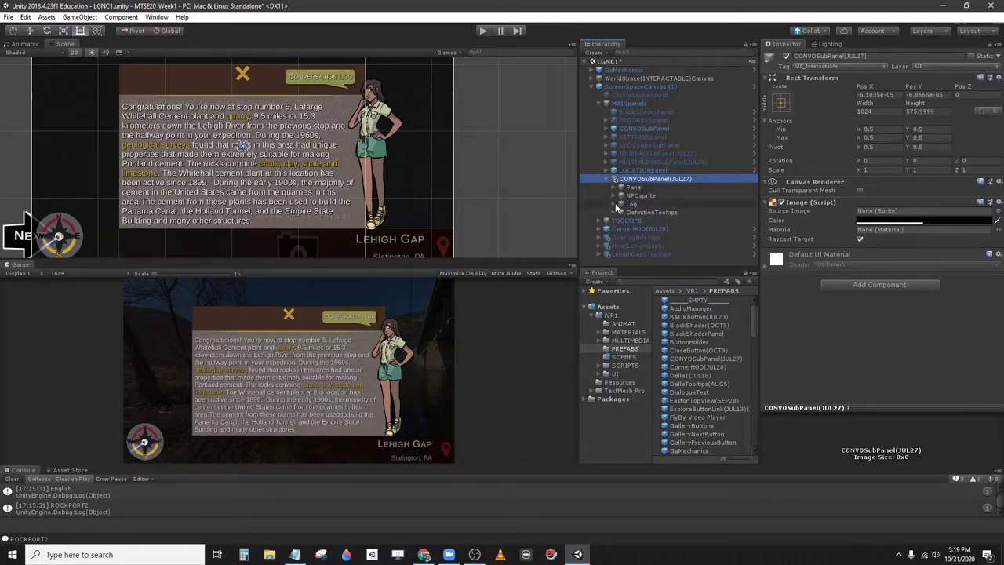
{"action": "left_click", "coordinate": [616, 213]}
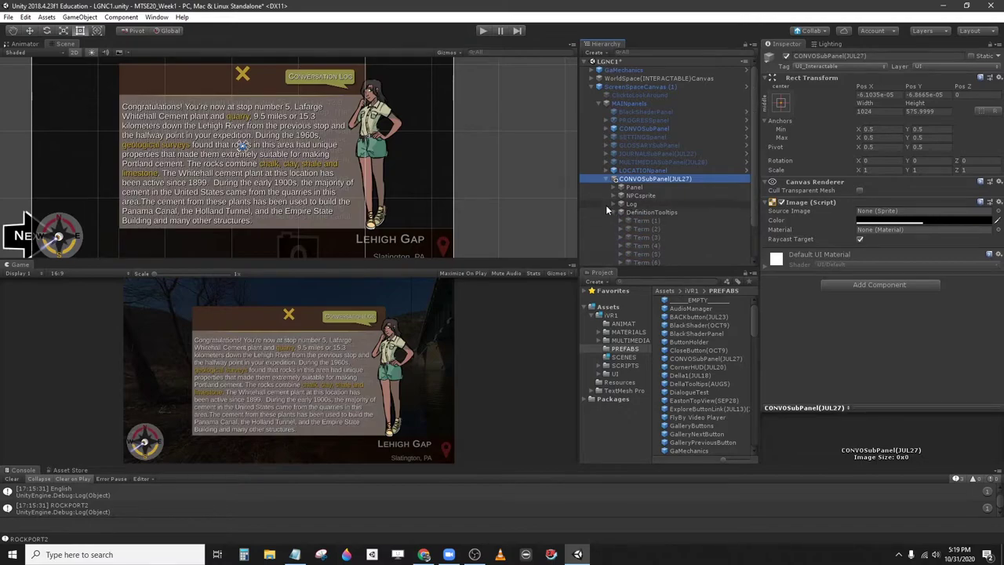
{"action": "left_click", "coordinate": [613, 203]}
{"action": "scroll", "coordinate": [687, 204], "scroll_direction": "down", "scroll_amount": 3}
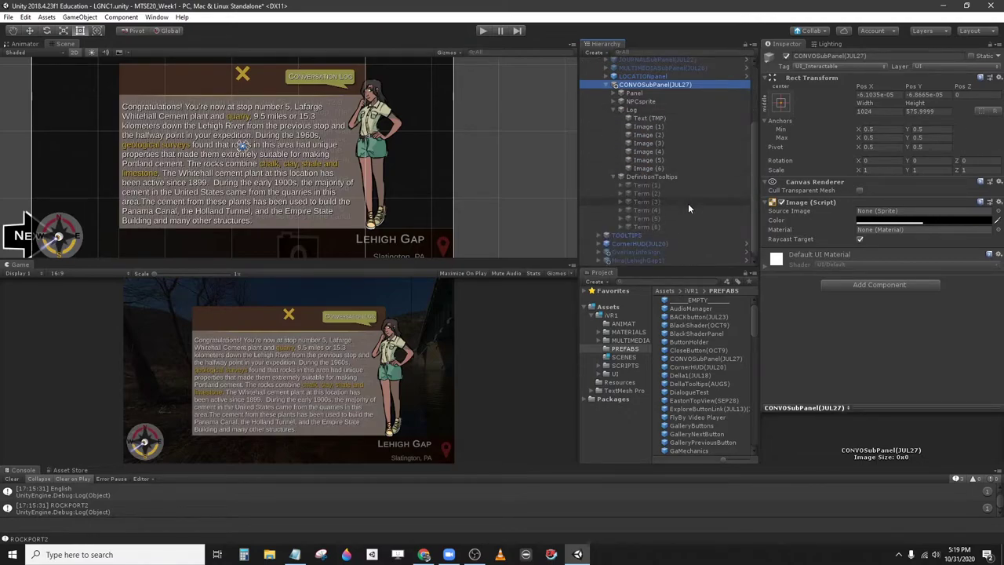
{"action": "left_click", "coordinate": [642, 210]}
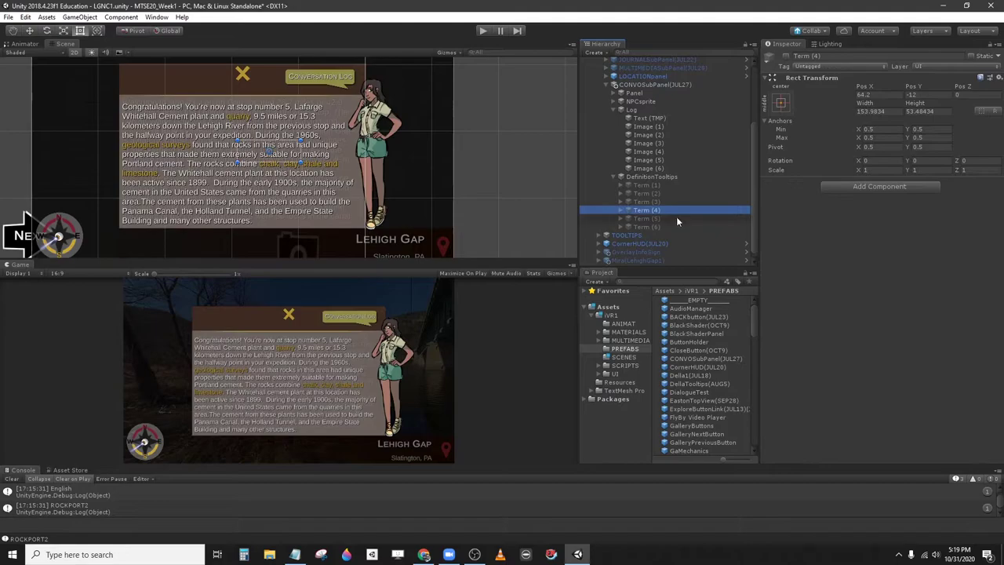
{"action": "key", "text": "shift+Down"}
{"action": "key", "text": "shift+Down"}
{"action": "key", "text": "Delete"}
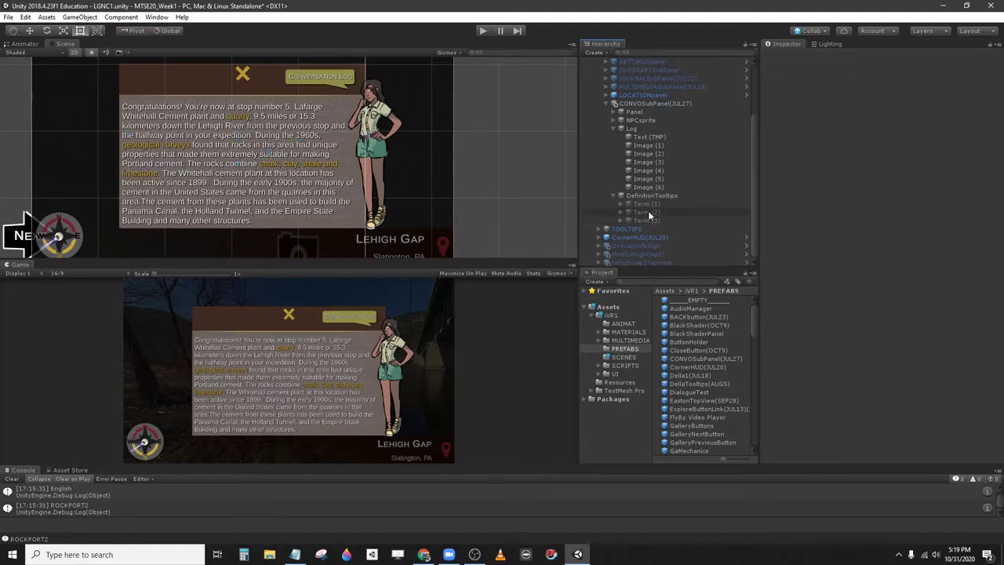
Delete Image (4), Image (5) and Image (6) from the Log of CONVOSubPanel(JUL27)
{"action": "left_click", "coordinate": [652, 170]}
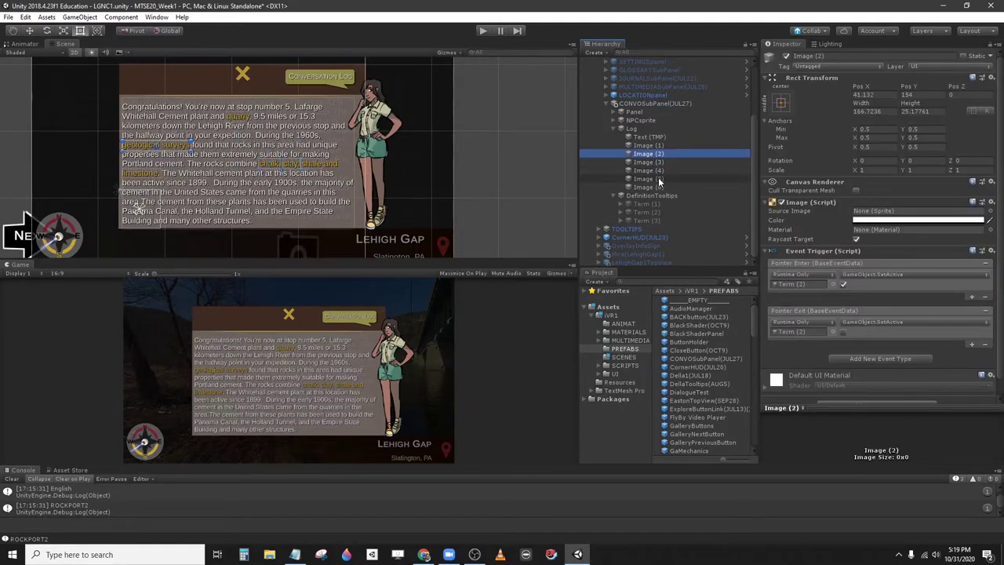
{"action": "key", "text": "shift+Down"}
{"action": "key", "text": "shift+Down"}
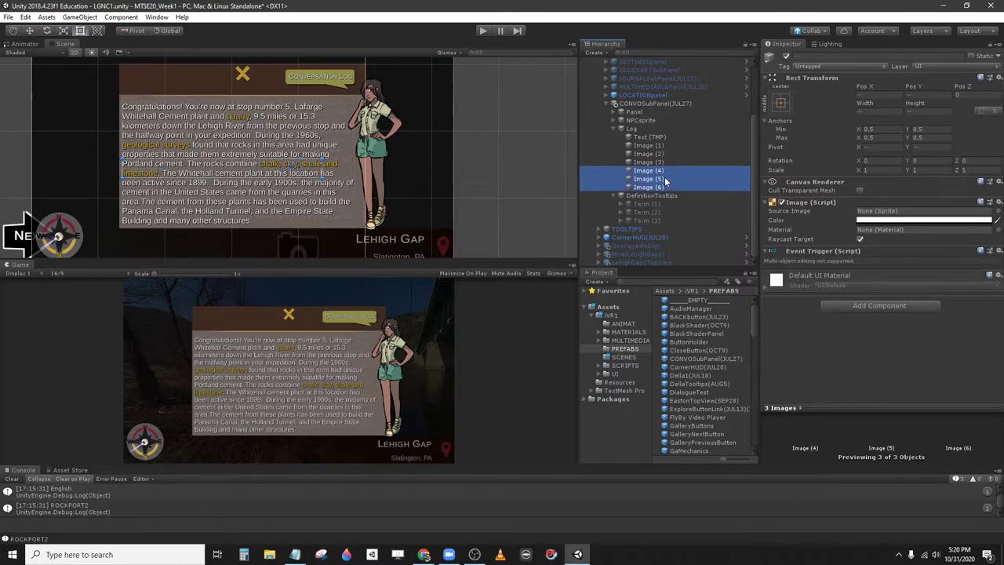
{"action": "key", "text": "Delete"}
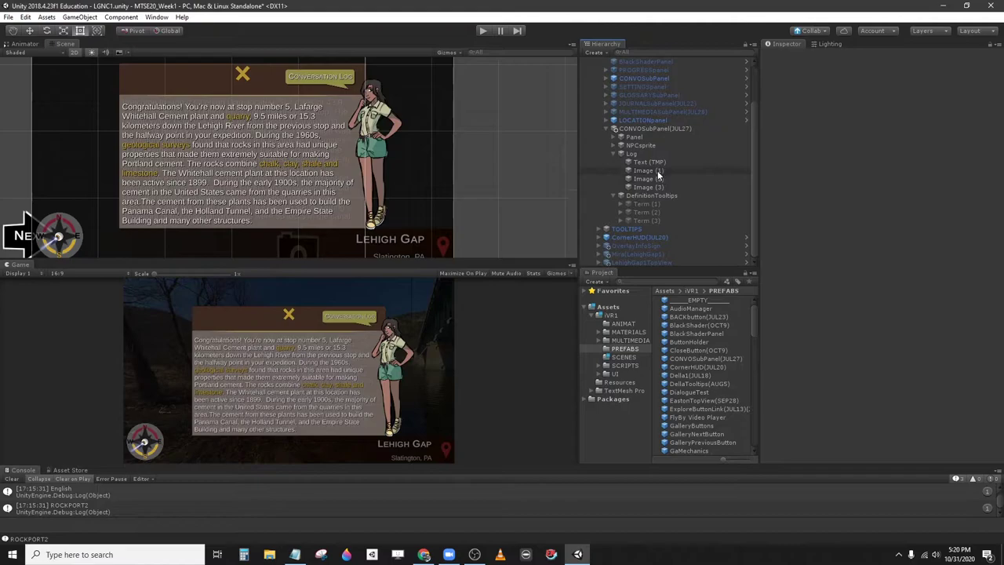
Examine the pointer enter and exit event triggers of Image (1) through Image (3) and the Term tooltips they target
{"action": "left_click", "coordinate": [654, 171]}
{"action": "left_click", "coordinate": [648, 202]}
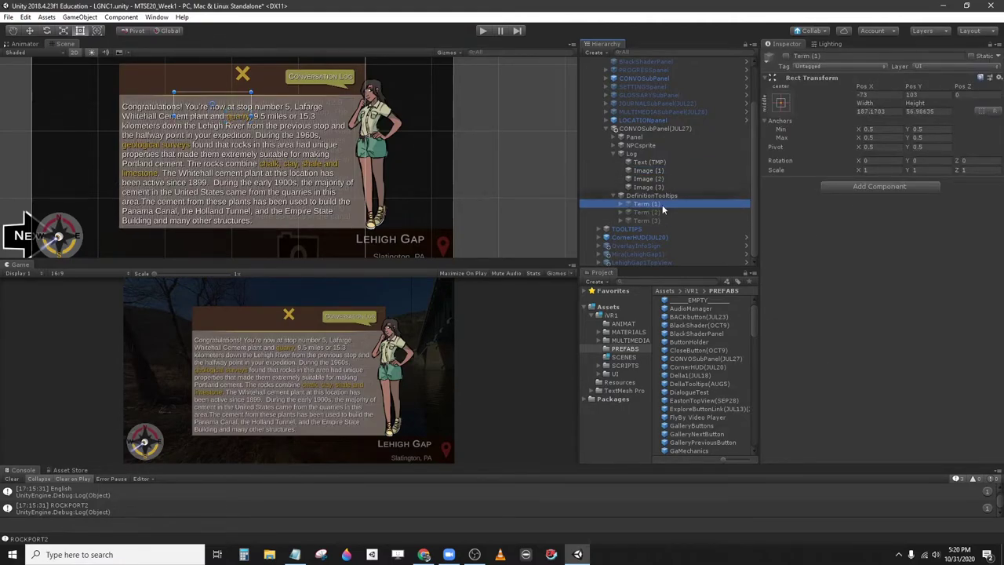
{"action": "left_click", "coordinate": [648, 170]}
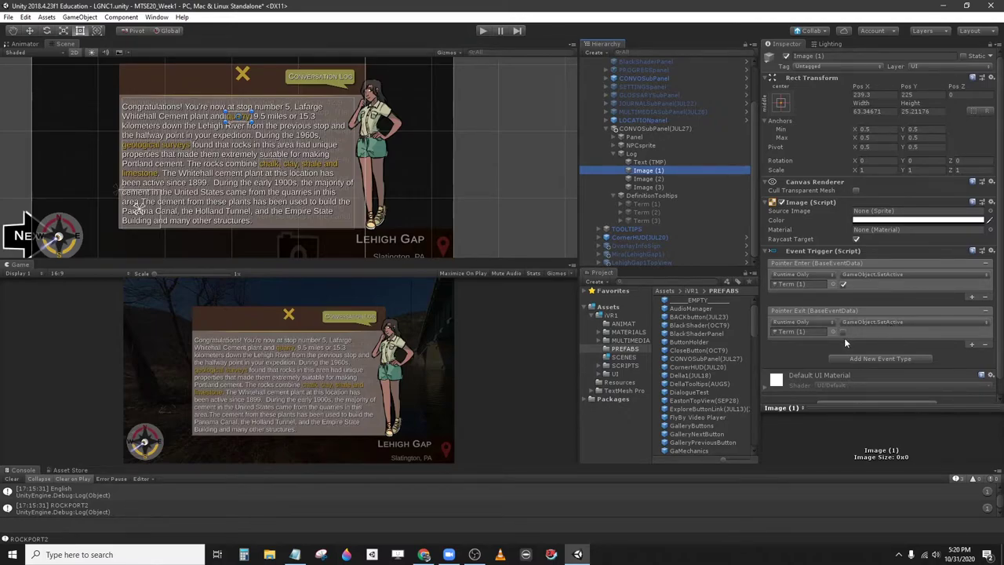
{"action": "left_click", "coordinate": [647, 180]}
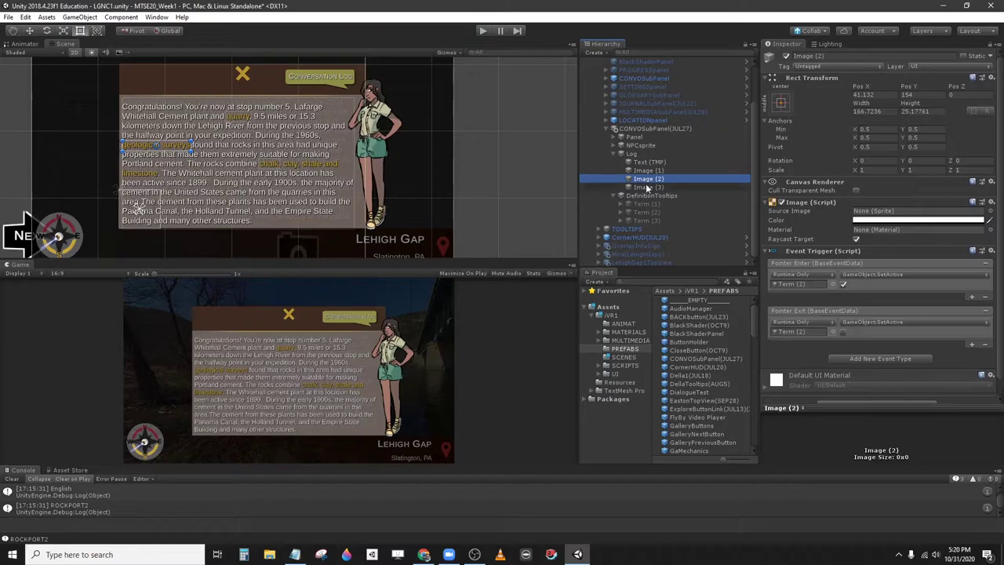
{"action": "left_click", "coordinate": [647, 189]}
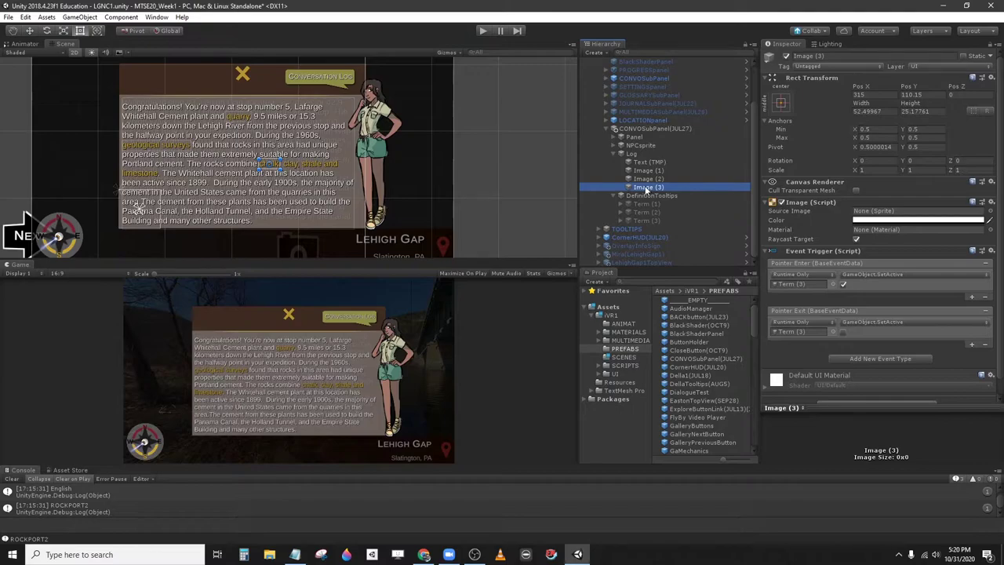
Copy the Text Mesh Pro UGUI component from the Log's Text (TMP) in the original CONVOSubPanel
{"action": "left_click", "coordinate": [608, 79]}
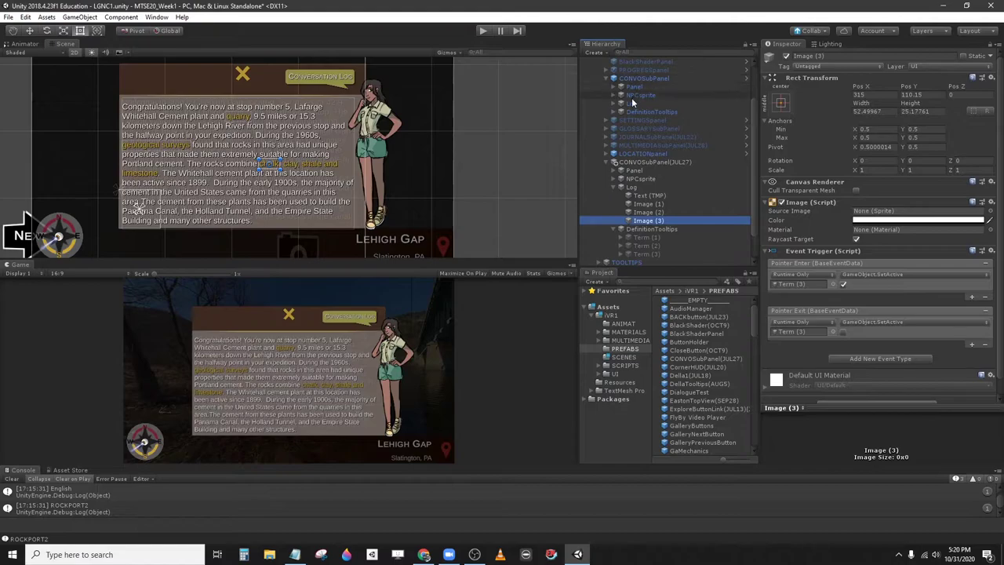
{"action": "left_click", "coordinate": [618, 104]}
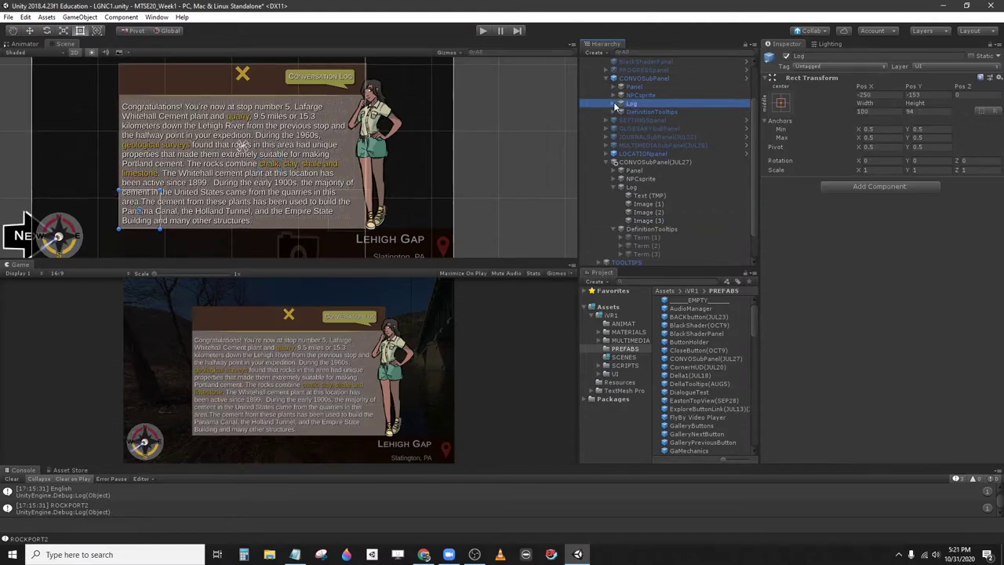
{"action": "left_click", "coordinate": [618, 104]}
{"action": "left_click", "coordinate": [645, 112]}
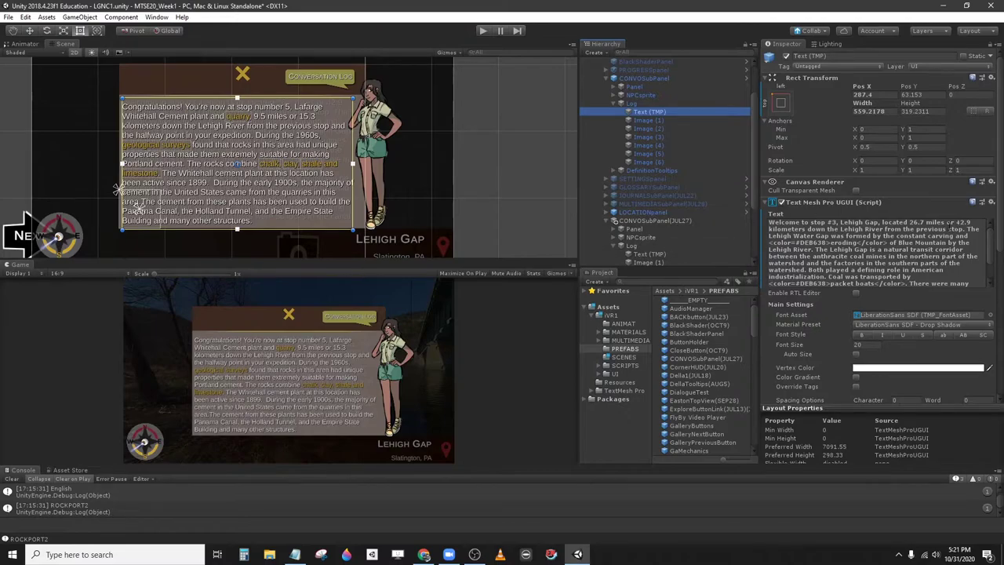
{"action": "left_click", "coordinate": [992, 202]}
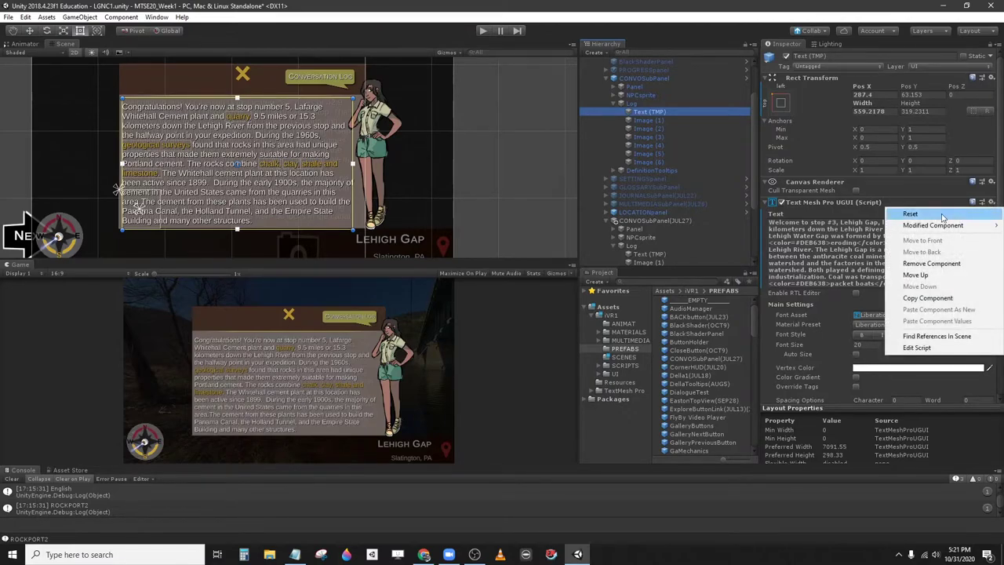
{"action": "left_click", "coordinate": [931, 299]}
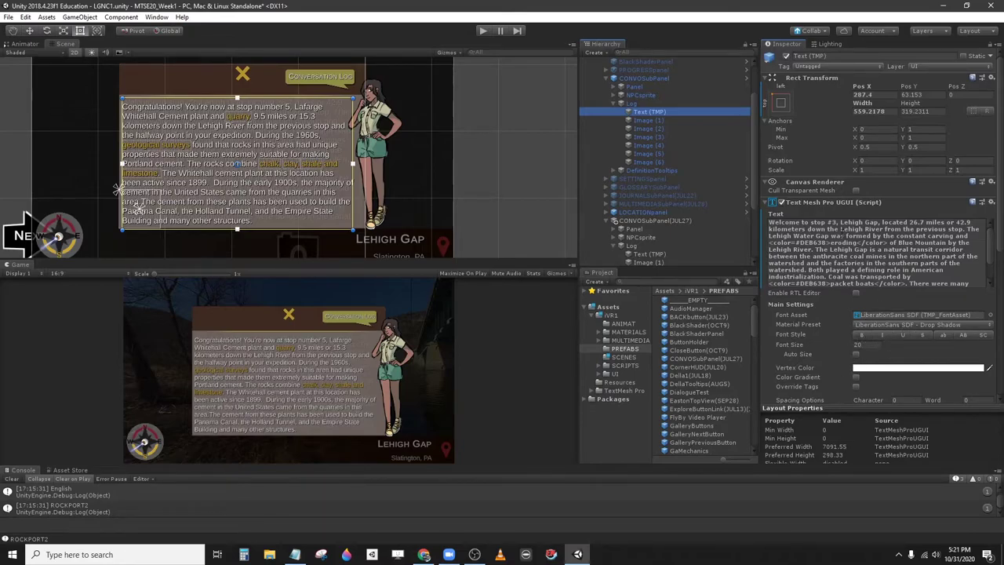
{"action": "left_click", "coordinate": [863, 252]}
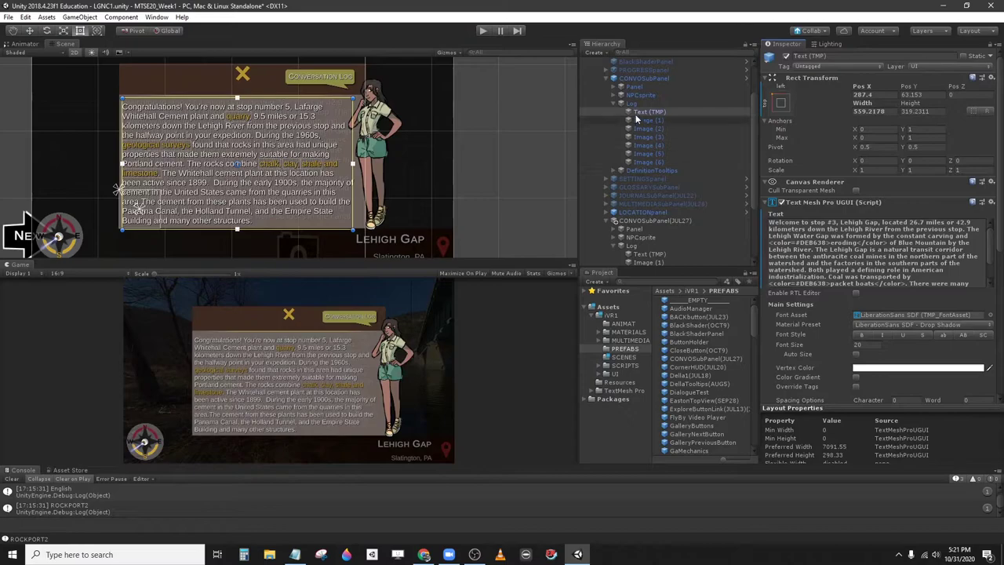
Paste the copied Text Mesh Pro component values onto the Log's Text (TMP) in CONVOSubPanel(JUL27)
{"action": "scroll", "coordinate": [659, 173], "scroll_direction": "down", "scroll_amount": 4}
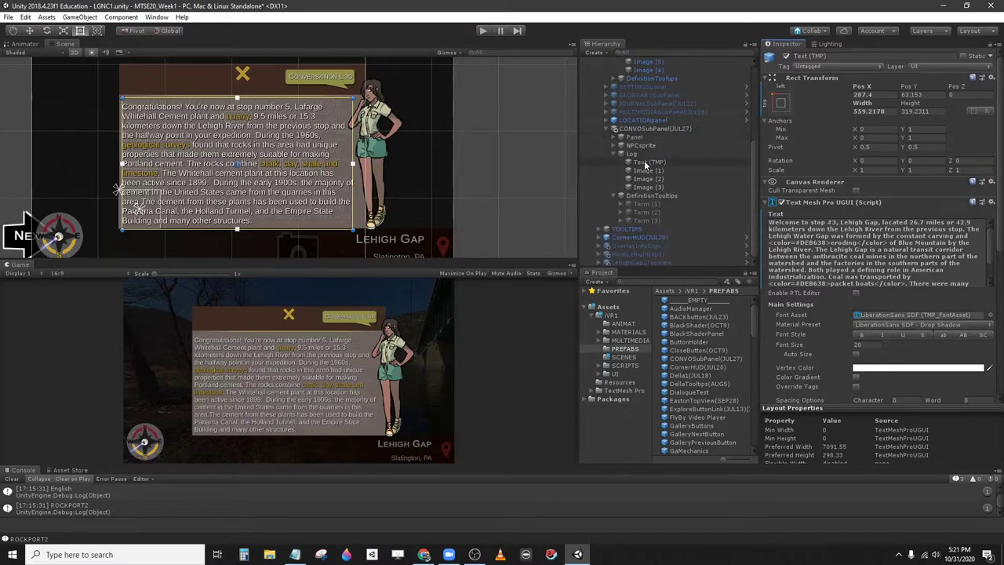
{"action": "left_click", "coordinate": [644, 163]}
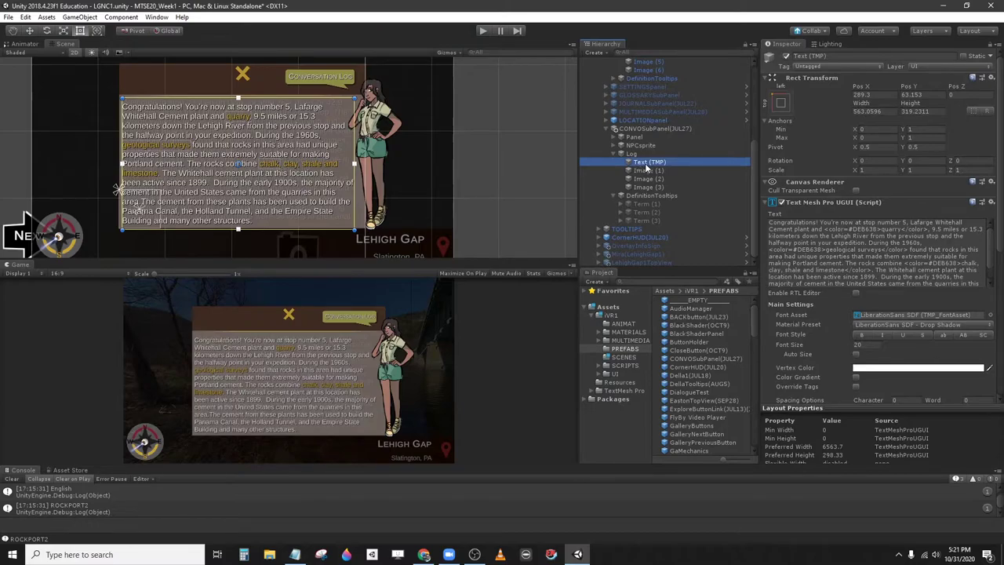
{"action": "left_click", "coordinate": [991, 203]}
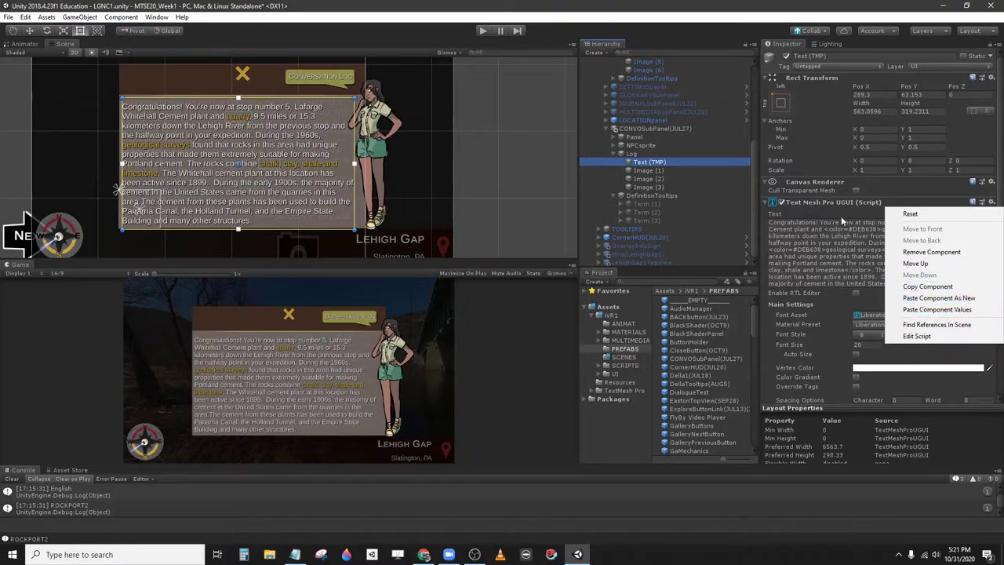
{"action": "left_click", "coordinate": [936, 309]}
Move Image (1) of CONVOSubPanel(JUL27) over the highlighted word "eroding" and resize it to about 68.5 by 22.6
{"action": "scroll", "coordinate": [685, 237], "scroll_direction": "up", "scroll_amount": 2}
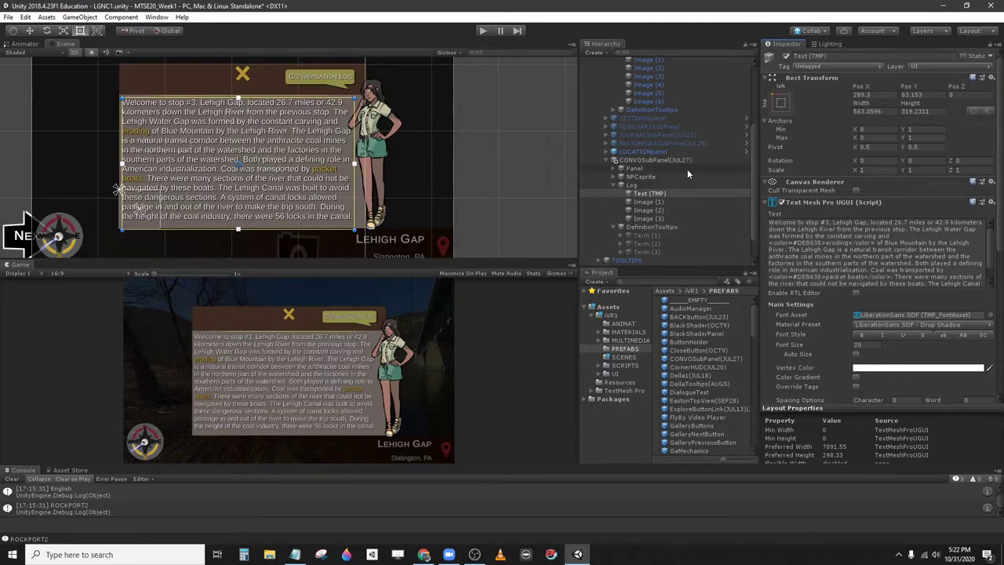
{"action": "left_click", "coordinate": [656, 203]}
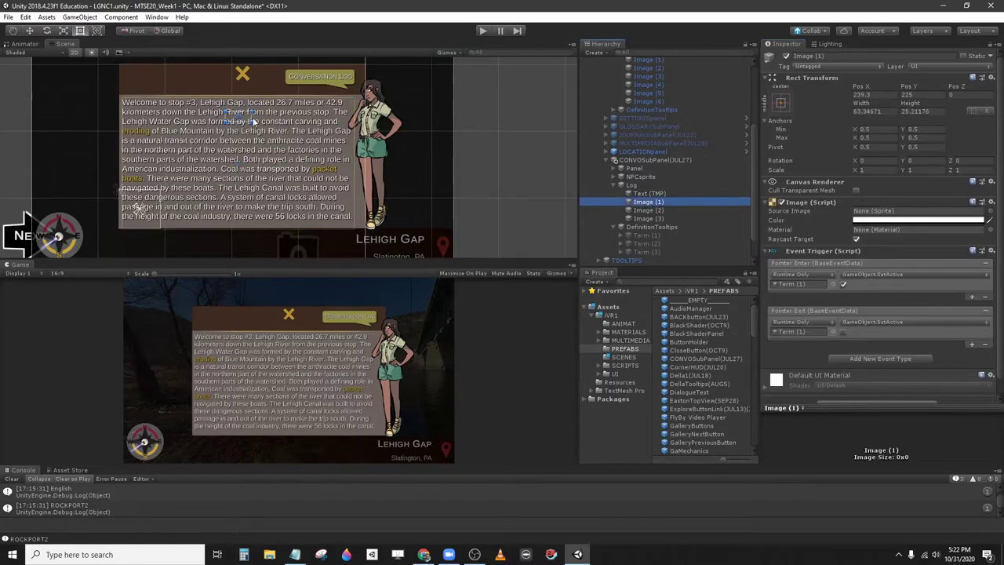
{"action": "left_click", "coordinate": [652, 194]}
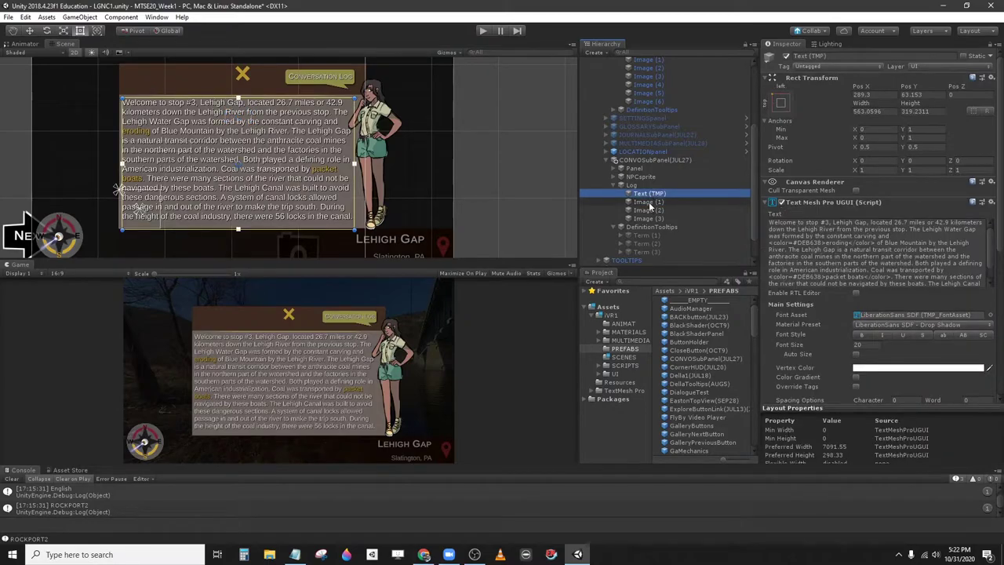
{"action": "left_click", "coordinate": [649, 203]}
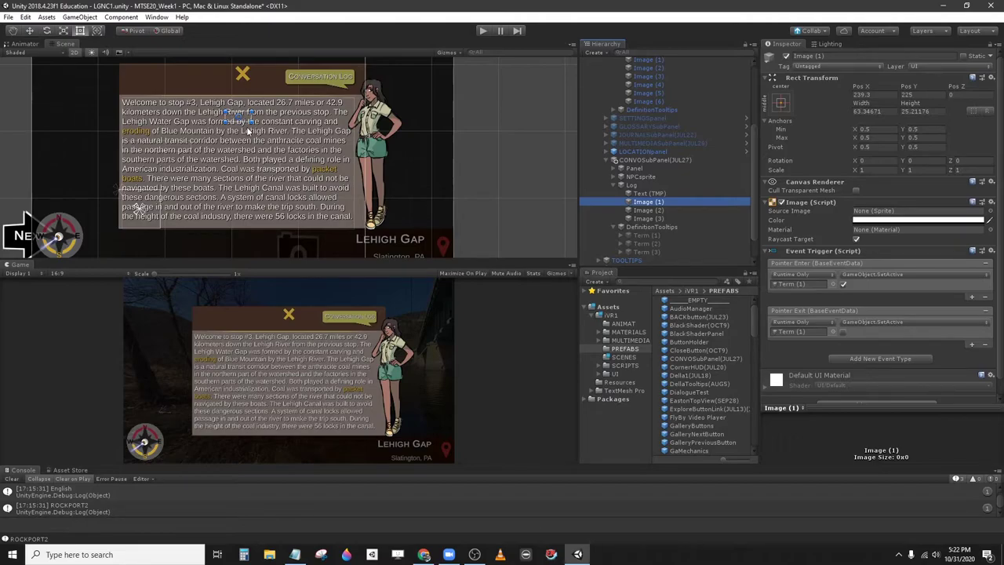
{"action": "key", "text": "f"}
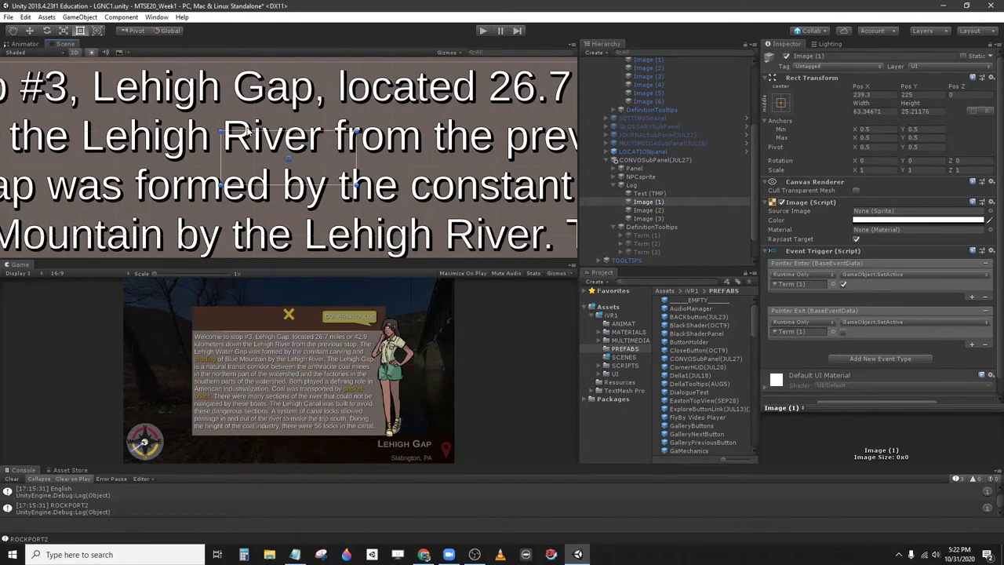
{"action": "scroll", "coordinate": [227, 151], "scroll_direction": "down", "scroll_amount": 5}
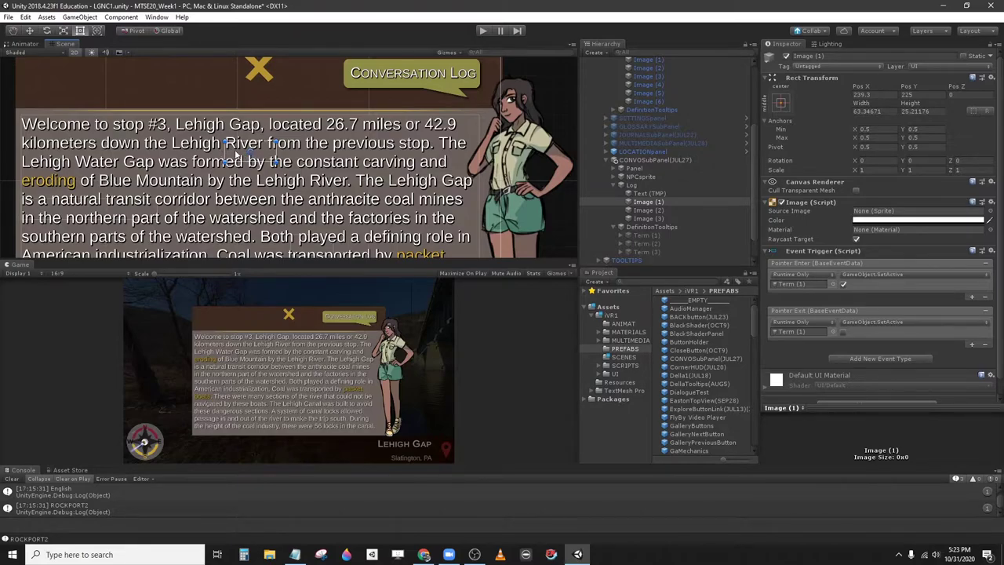
{"action": "left_click_drag", "start_coordinate": [235, 155], "coordinate": [44, 191]}
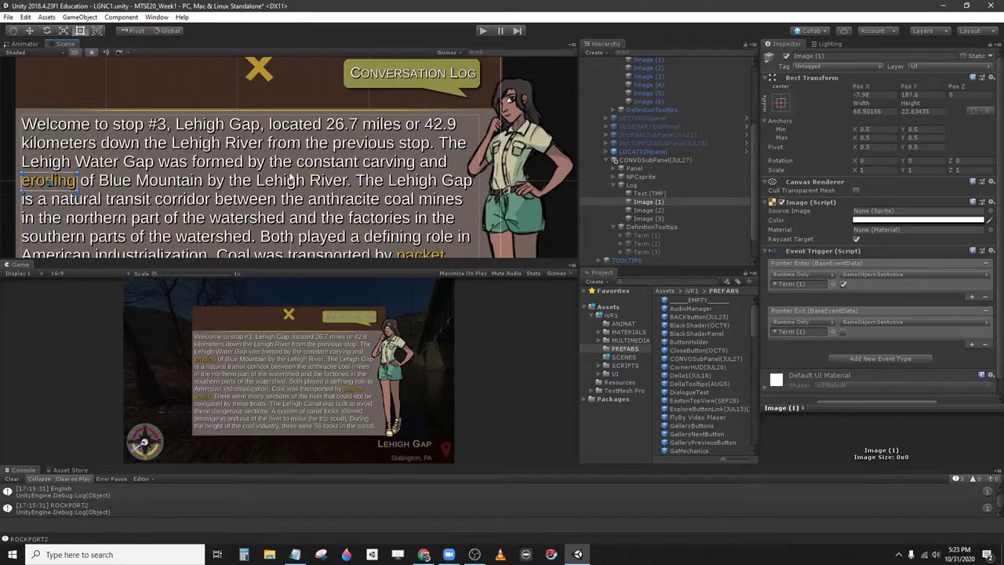
Fit Image (2) over the word "packet" at about 64.3 by 19.9 and place Image (3) over "boats"
{"action": "left_click", "coordinate": [649, 211]}
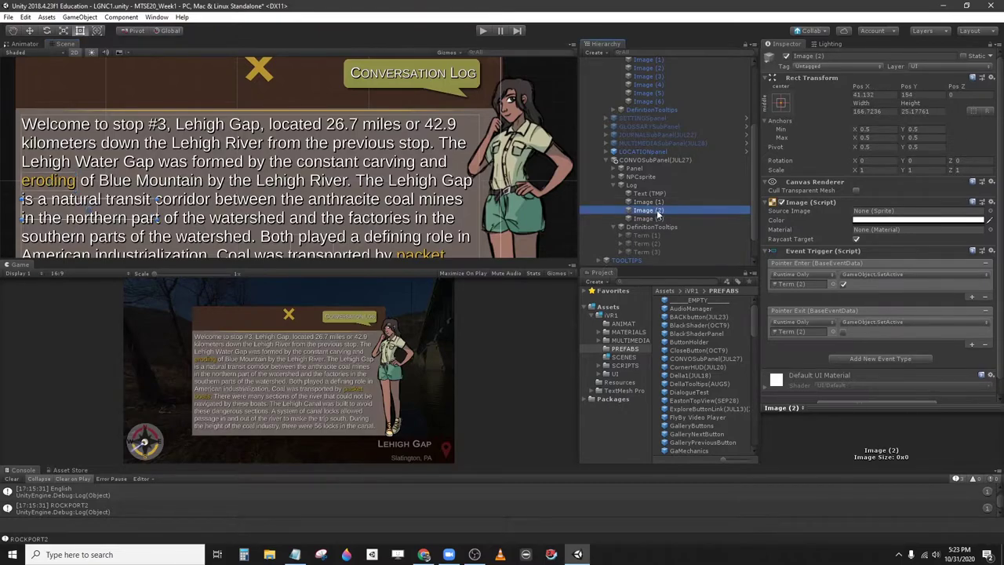
{"action": "key", "text": "f"}
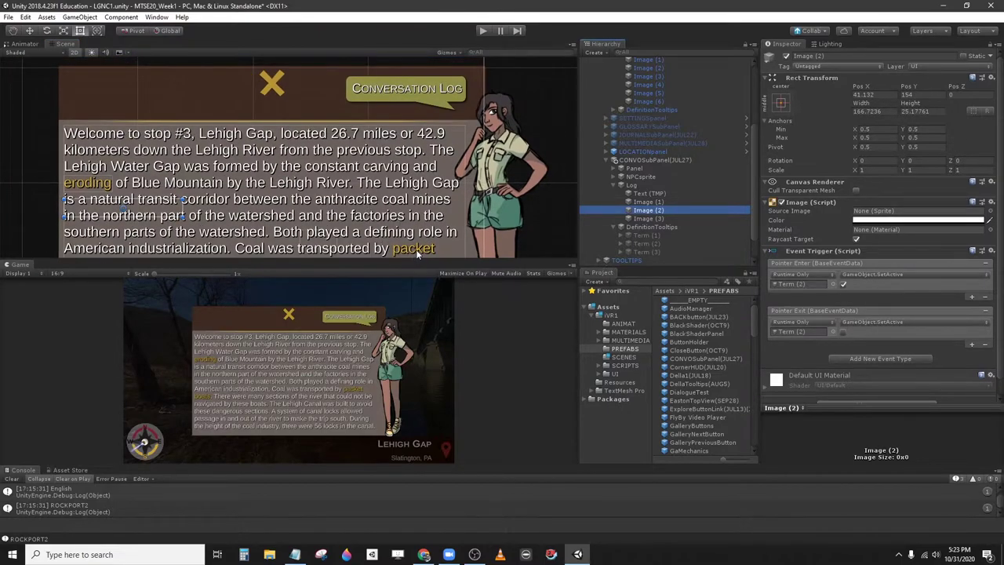
{"action": "left_click_drag", "start_coordinate": [143, 208], "coordinate": [452, 238]}
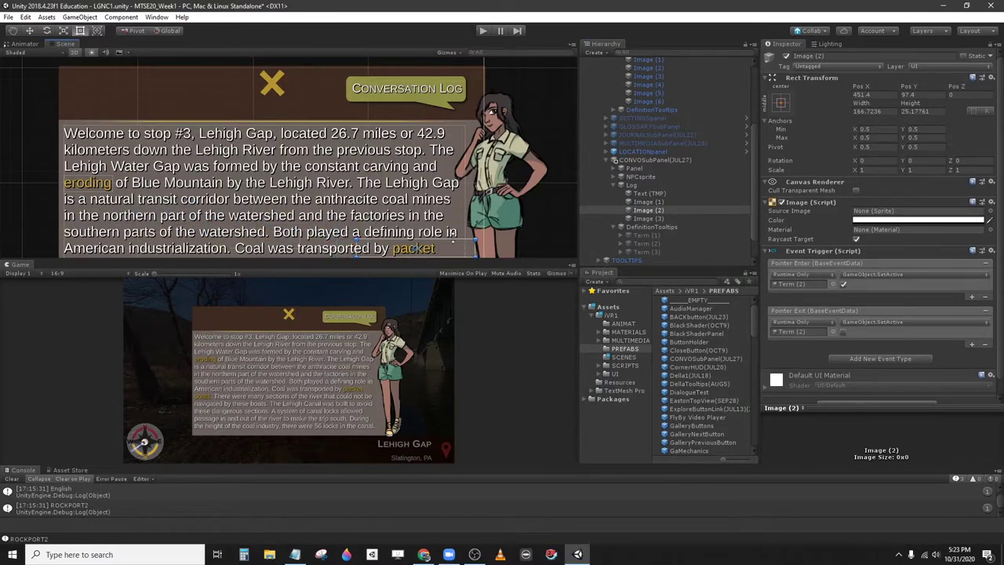
{"action": "scroll", "coordinate": [453, 237], "scroll_direction": "down", "scroll_amount": 2}
{"action": "middle_click_drag", "start_coordinate": [453, 238], "coordinate": [288, 170]}
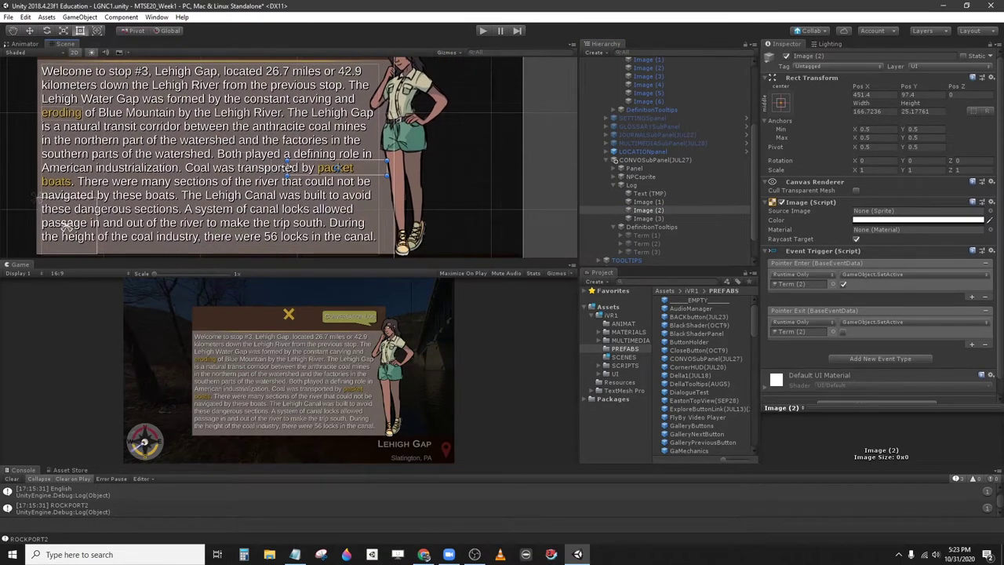
{"action": "left_click_drag", "start_coordinate": [288, 170], "coordinate": [317, 170]}
{"action": "left_click_drag", "start_coordinate": [385, 165], "coordinate": [339, 173]}
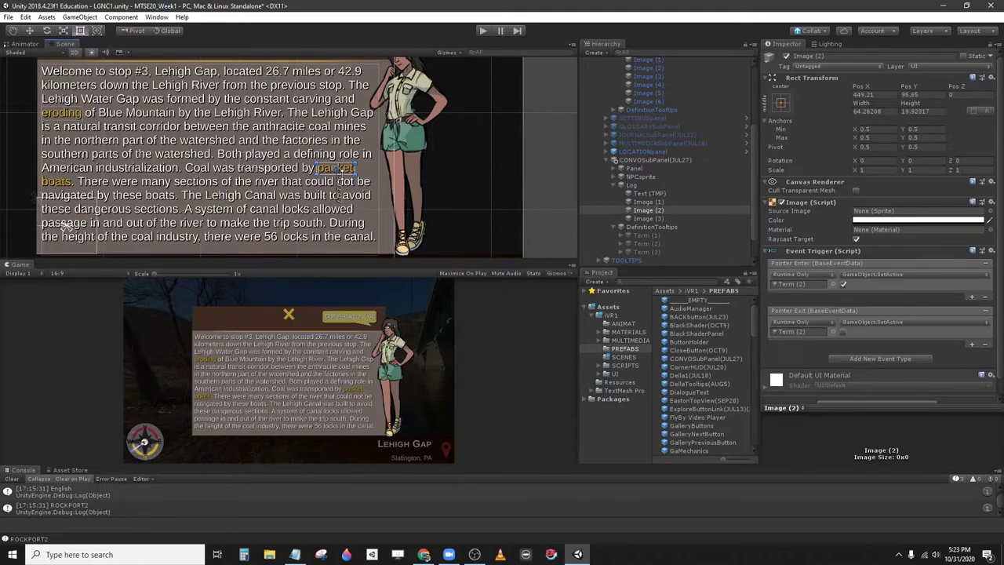
{"action": "left_click", "coordinate": [652, 218]}
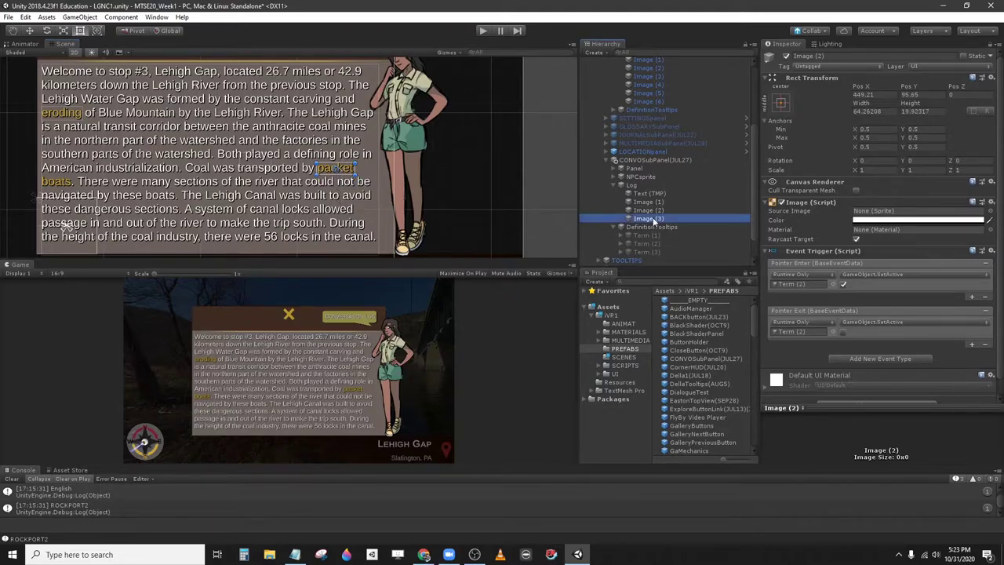
{"action": "left_click_drag", "start_coordinate": [247, 163], "coordinate": [72, 181]}
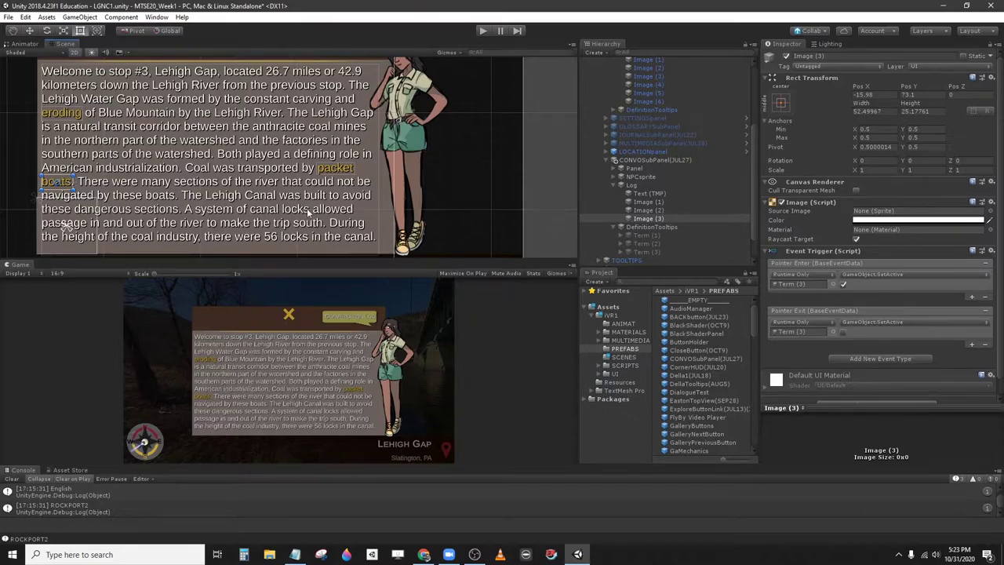
Delete Image (3) from the Log and Term (3) from DefinitionTooltips in CONVOSubPanel(JUL27)
{"action": "left_click", "coordinate": [656, 219]}
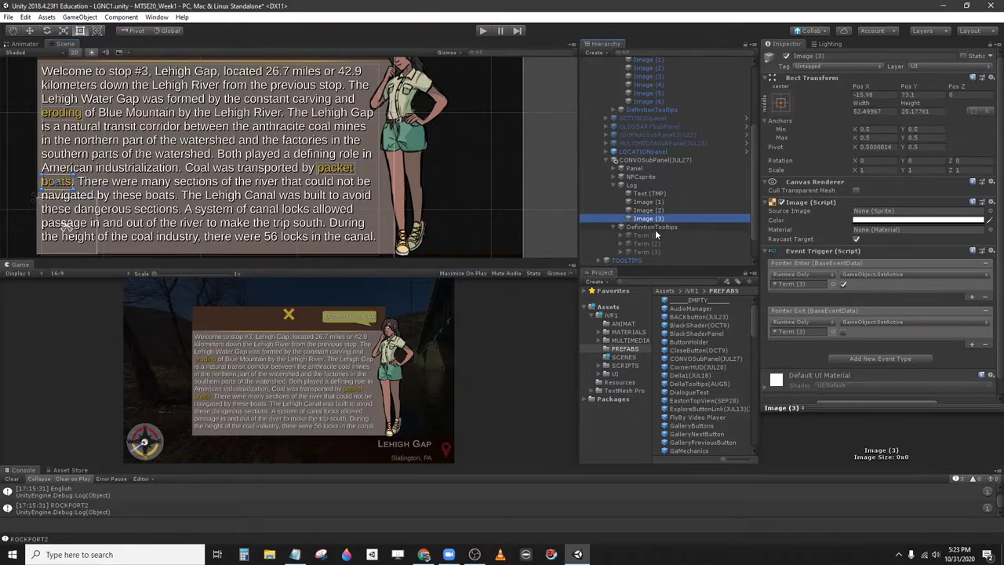
{"action": "key", "text": "Delete"}
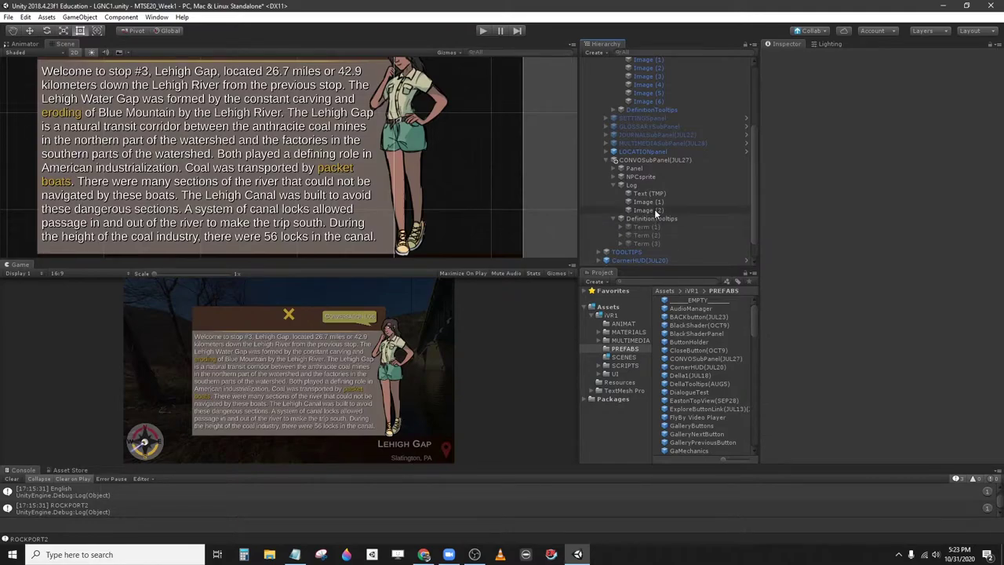
{"action": "left_click", "coordinate": [651, 241]}
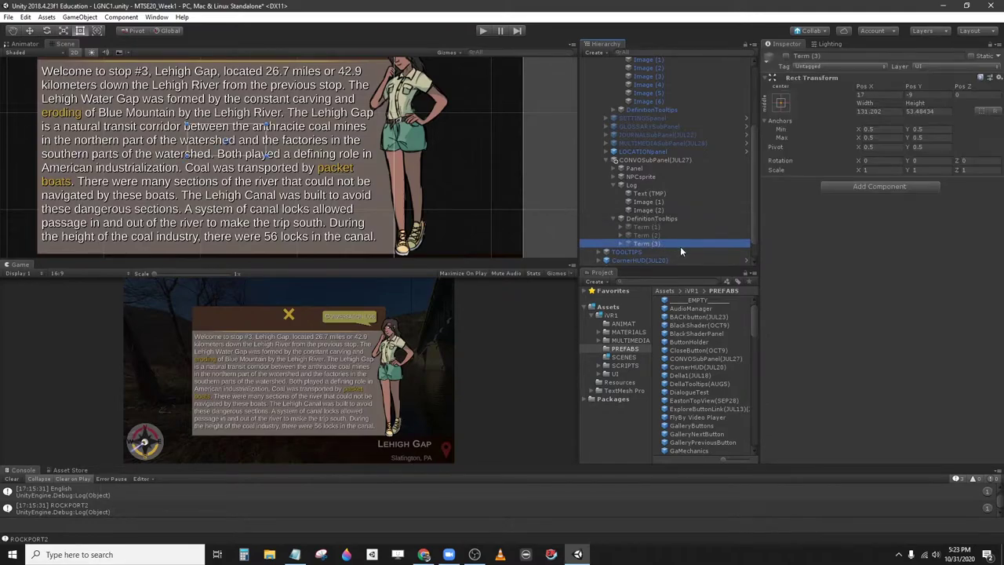
{"action": "key", "text": "Delete"}
Check which words Image (1) and Image (2) cover and which Term tooltips their event triggers target
{"action": "left_click", "coordinate": [649, 202]}
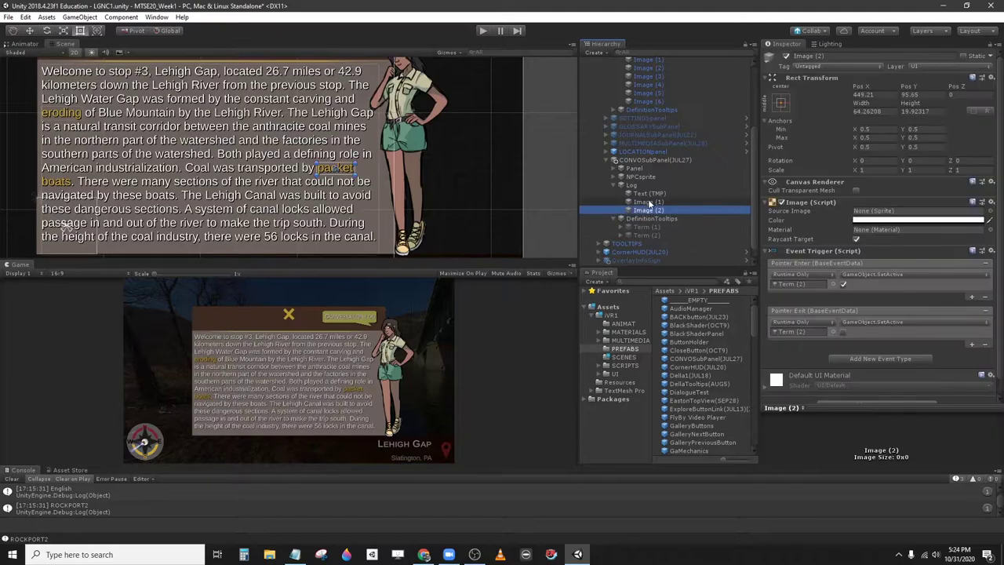
{"action": "left_click", "coordinate": [651, 227]}
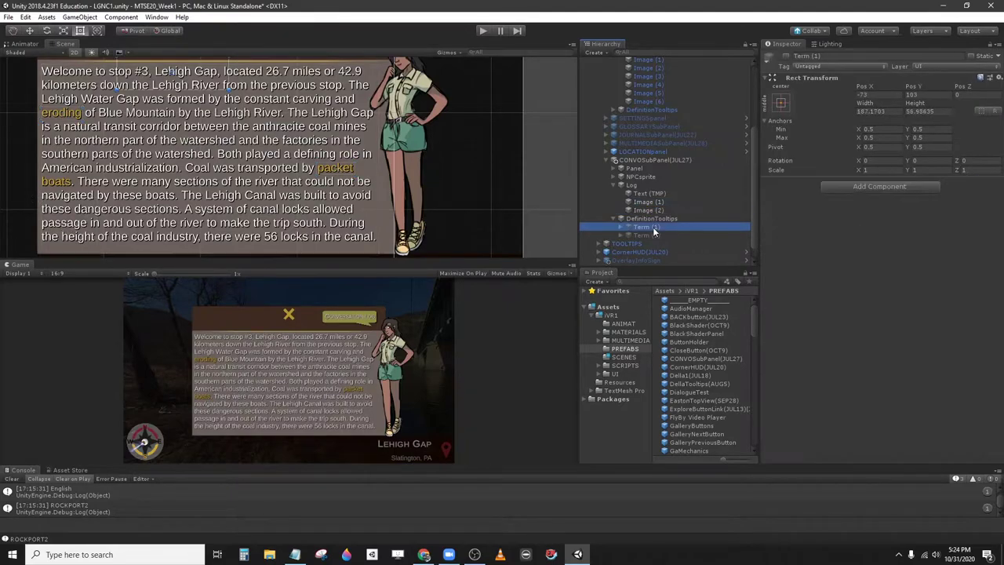
{"action": "left_click", "coordinate": [649, 204]}
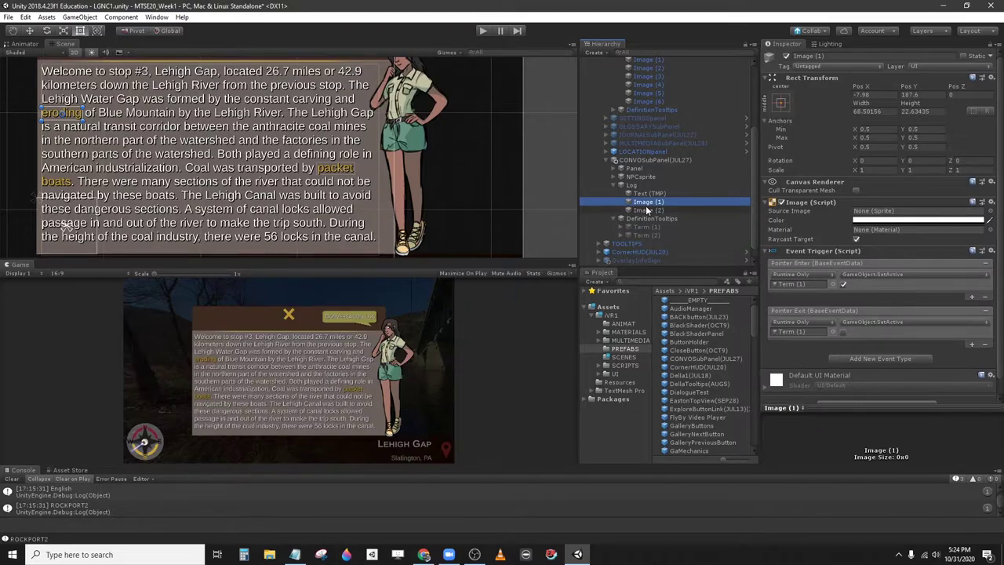
{"action": "left_click", "coordinate": [648, 210]}
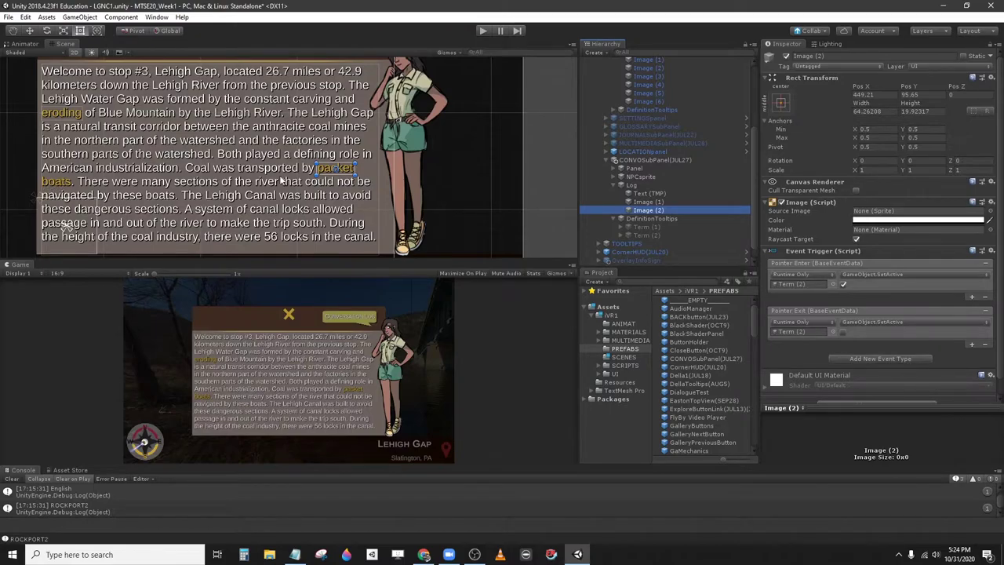
{"action": "left_click", "coordinate": [678, 203]}
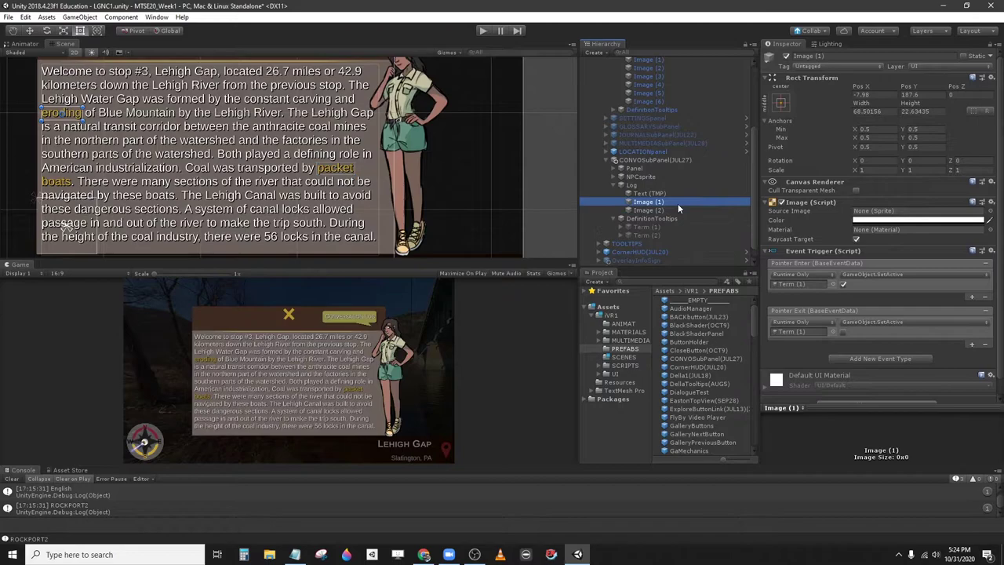
{"action": "left_click", "coordinate": [678, 203], "text": "ctrl"}
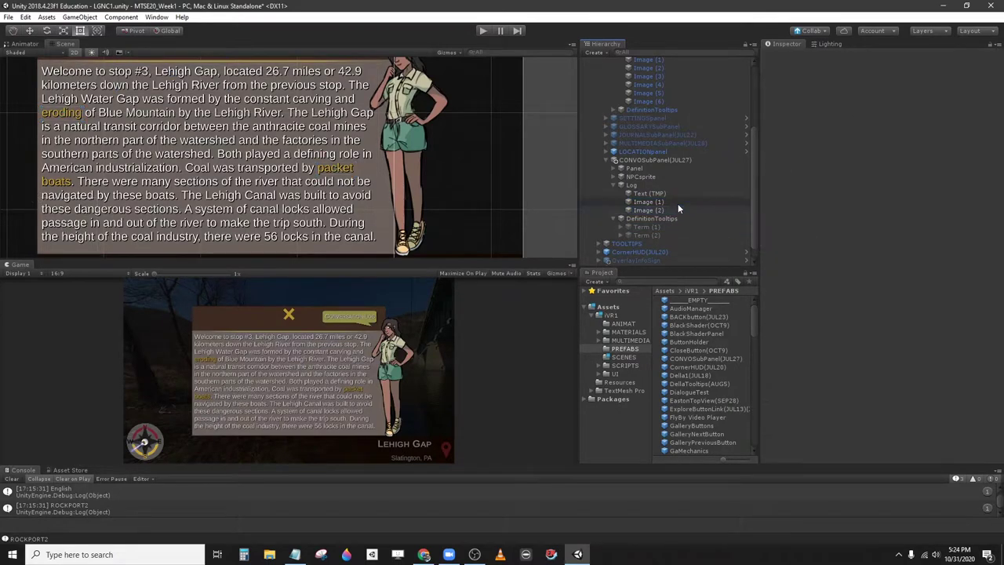
Undo the deletion of Image (3) and Term (3) in CONVOSubPanel(JUL27)
{"action": "key", "text": "ctrl+d"}
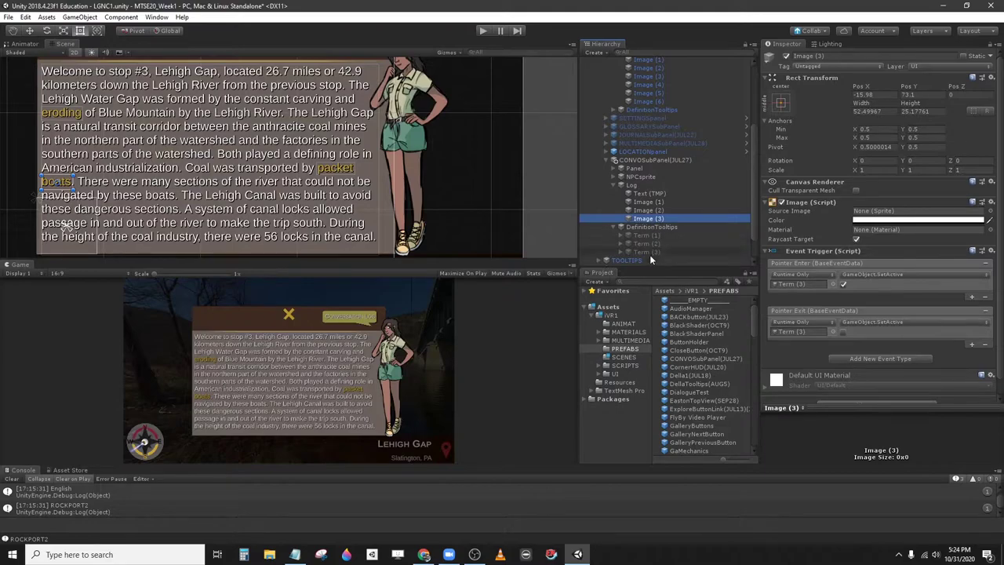
{"action": "left_click", "coordinate": [657, 210]}
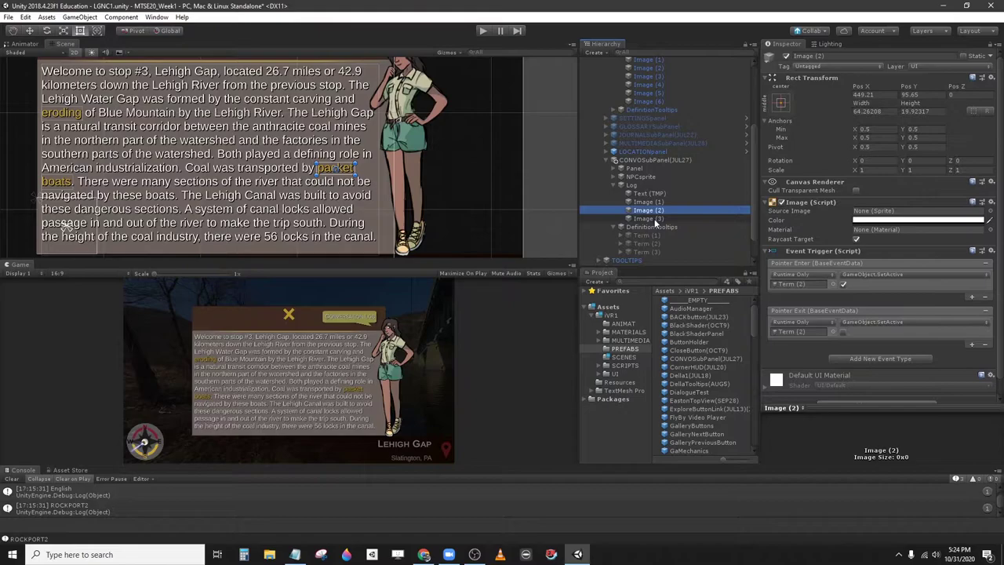
{"action": "left_click", "coordinate": [655, 219]}
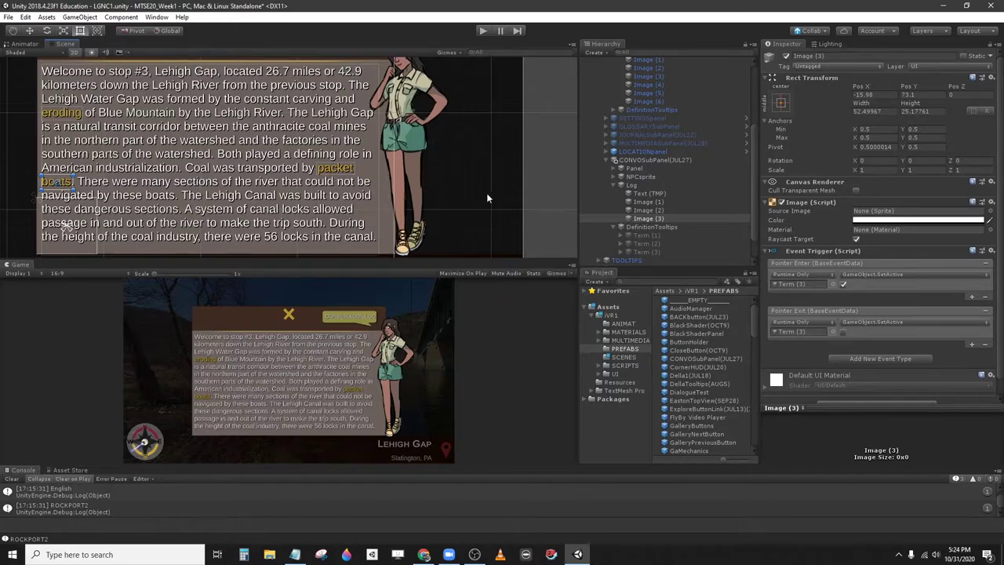
Retarget Image (3)'s Pointer Enter and Pointer Exit events to Term (2) with GameObject.SetActive, ticked on enter only, and delete Term (3)
{"action": "left_click_drag", "start_coordinate": [646, 244], "coordinate": [792, 283]}
{"action": "scroll", "coordinate": [659, 236], "scroll_direction": "down", "scroll_amount": 2}
{"action": "left_click_drag", "start_coordinate": [647, 218], "coordinate": [798, 334]}
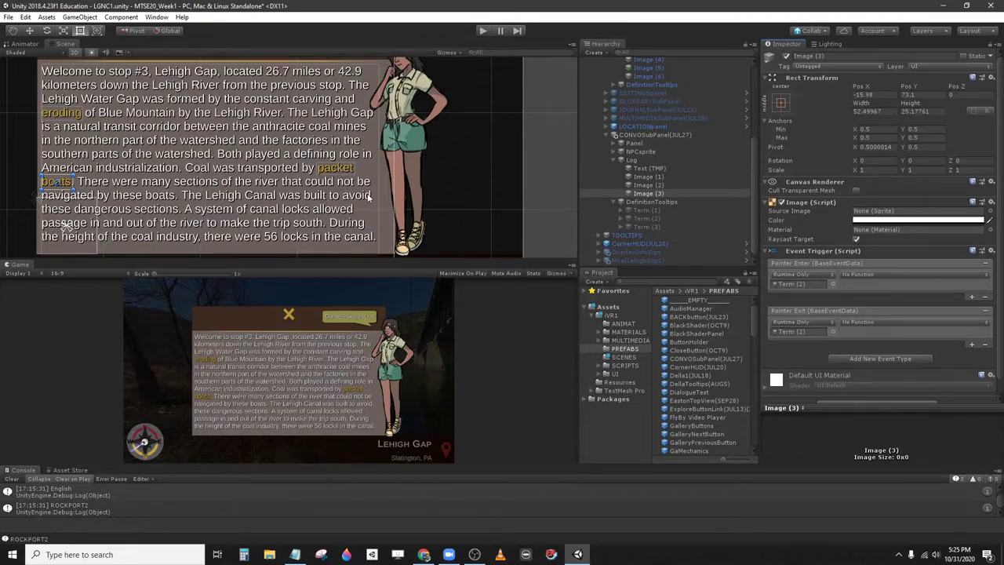
{"action": "left_click", "coordinate": [873, 273]}
{"action": "mouse_move", "coordinate": [886, 305]}
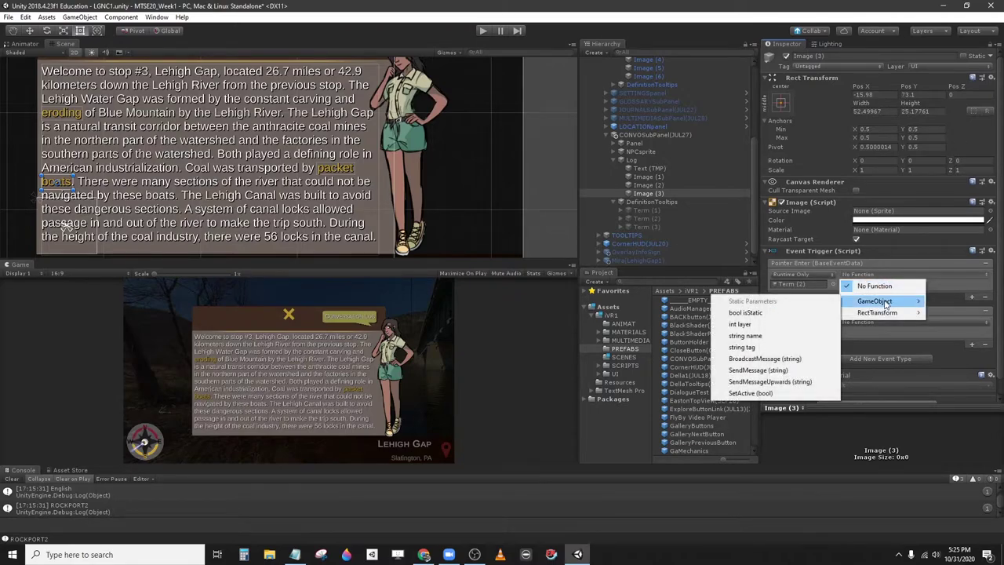
{"action": "left_click", "coordinate": [773, 393]}
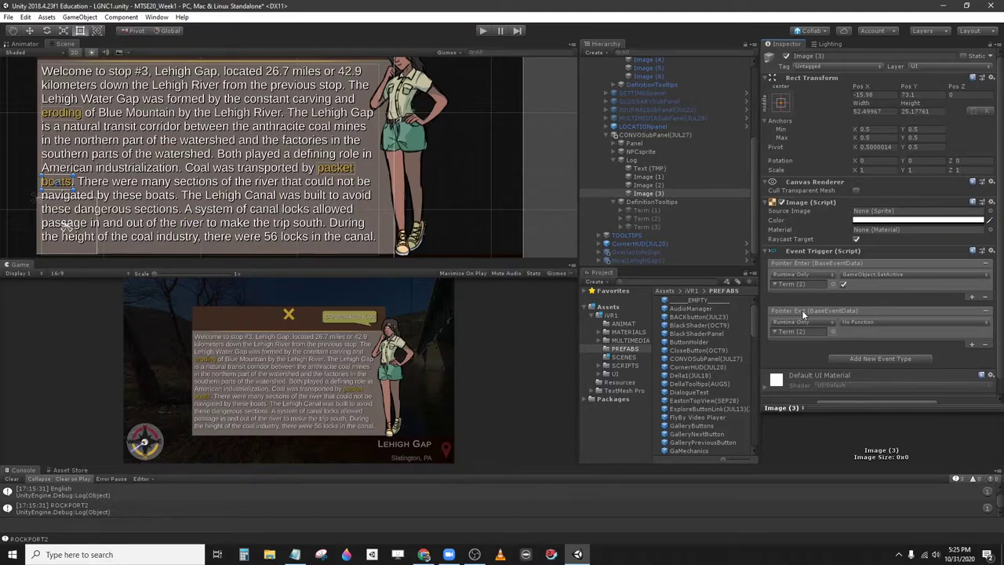
{"action": "left_click", "coordinate": [881, 323]}
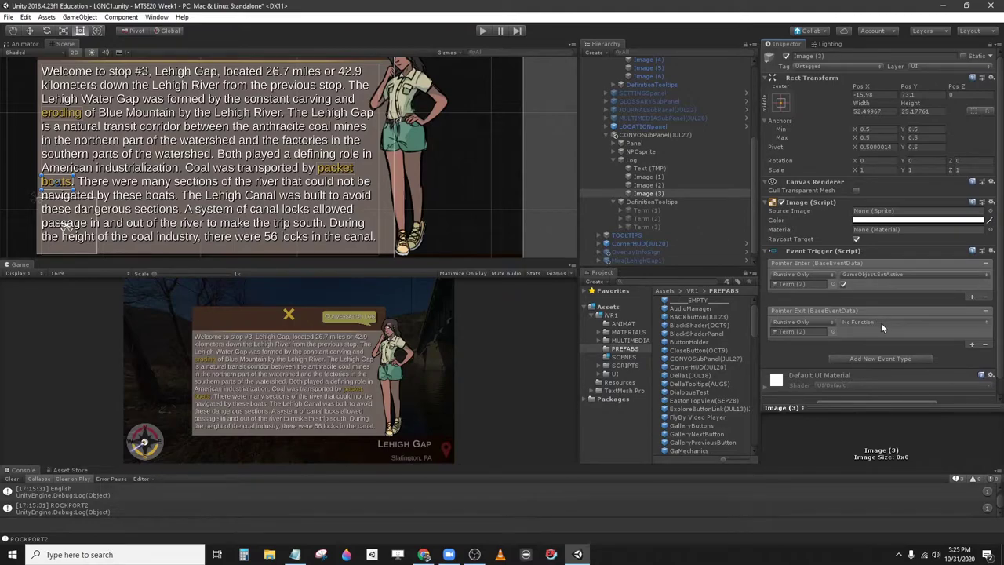
{"action": "mouse_move", "coordinate": [880, 350]}
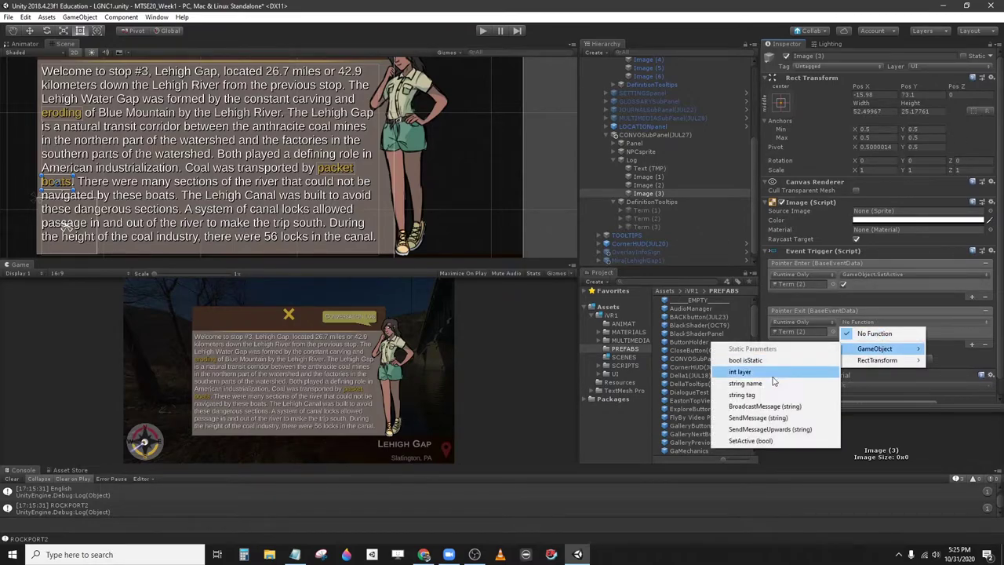
{"action": "left_click", "coordinate": [774, 440]}
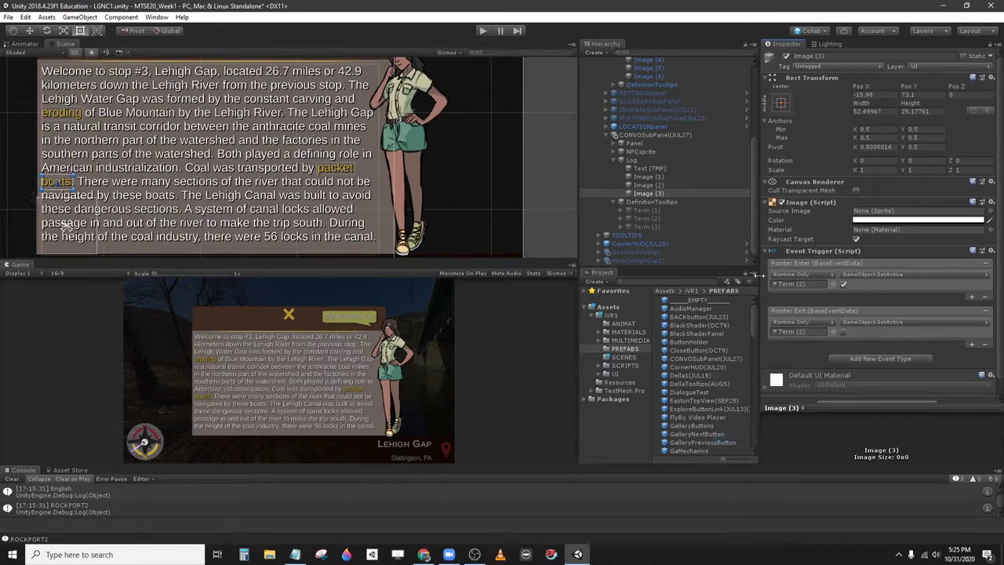
{"action": "left_click", "coordinate": [641, 227]}
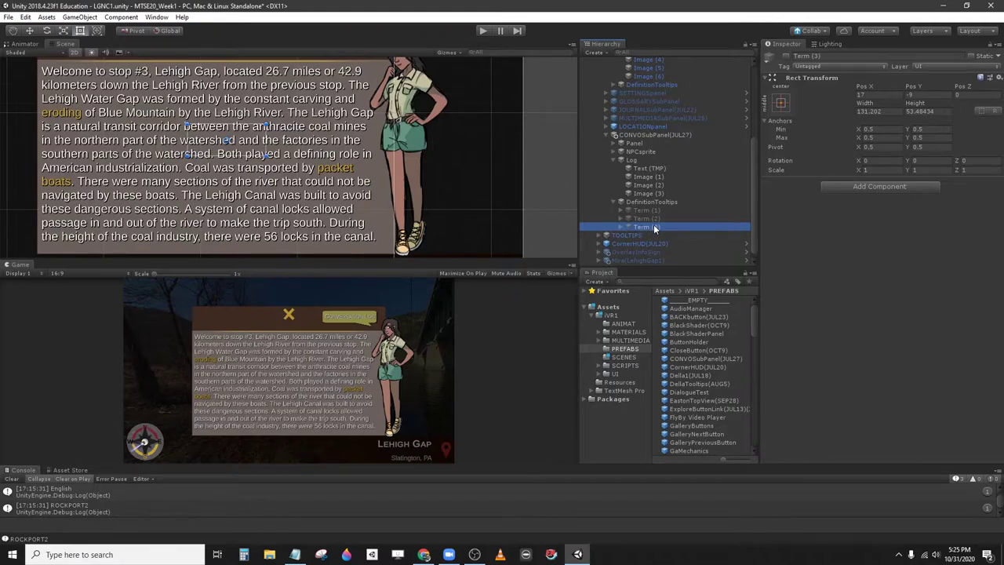
{"action": "key", "text": "Delete"}
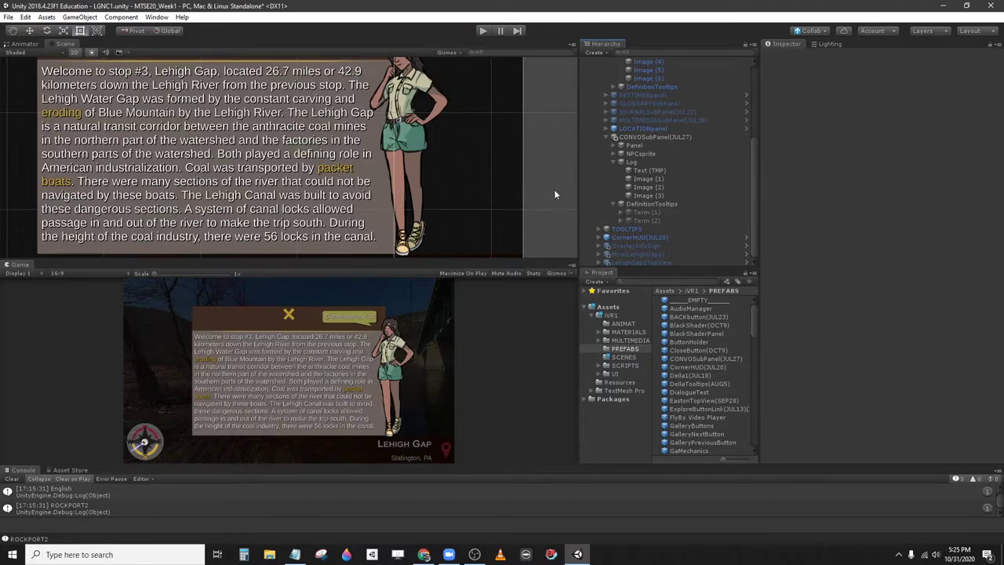
Activate the Term (1) tooltip under DefinitionTooltips in CONVOSubPanel(JUL27)
{"action": "left_click", "coordinate": [648, 180]}
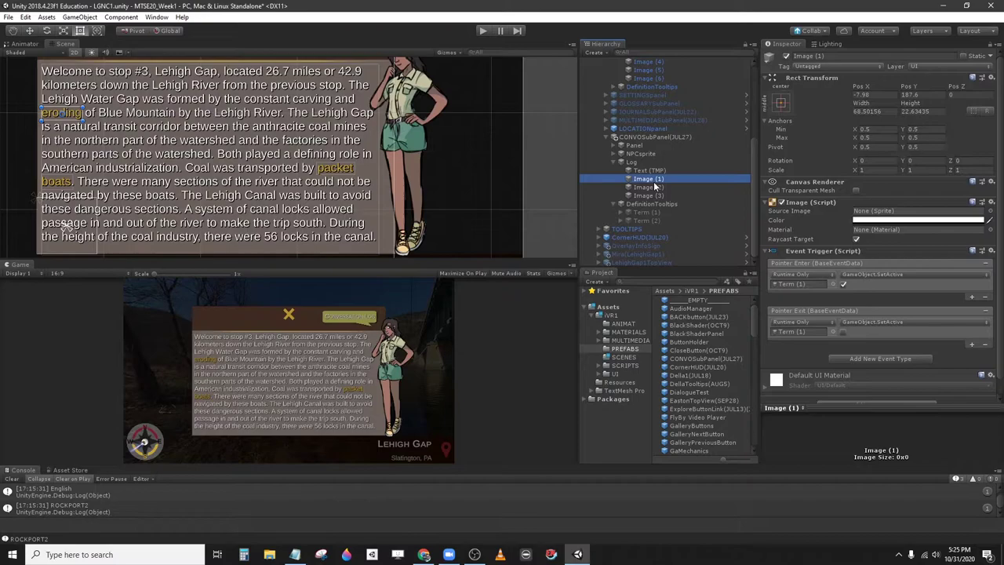
{"action": "left_click", "coordinate": [645, 212]}
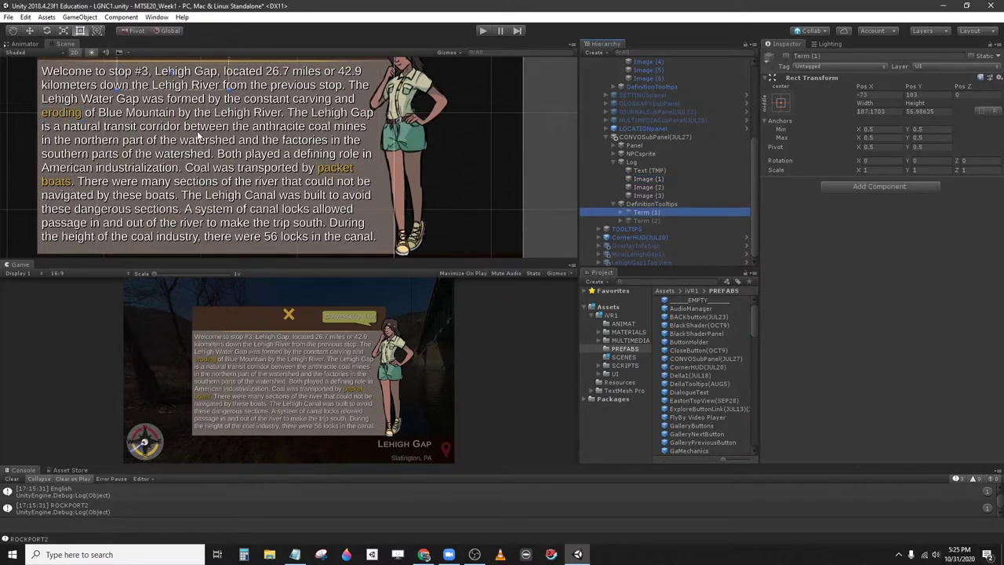
{"action": "key", "text": "f"}
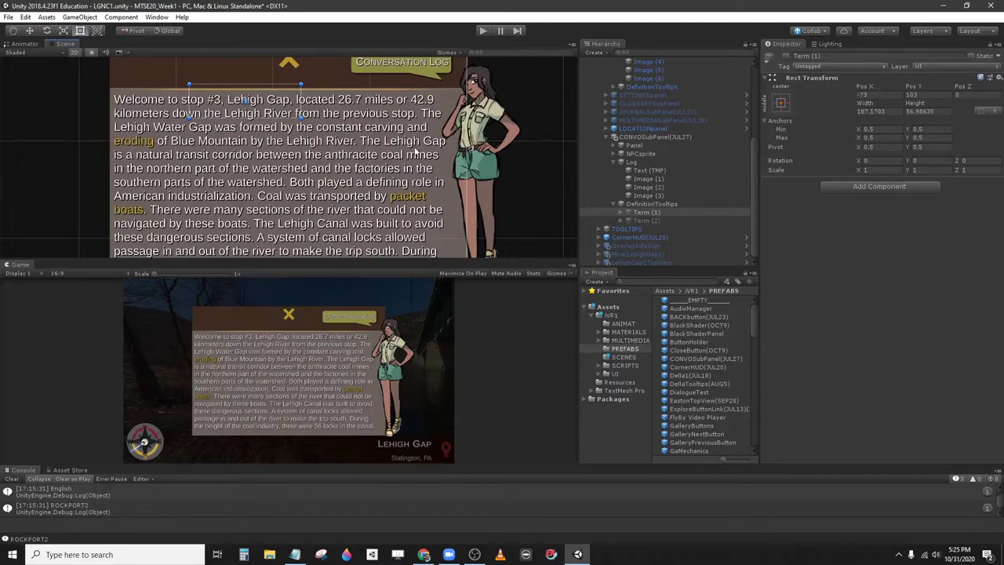
{"action": "left_click", "coordinate": [654, 195]}
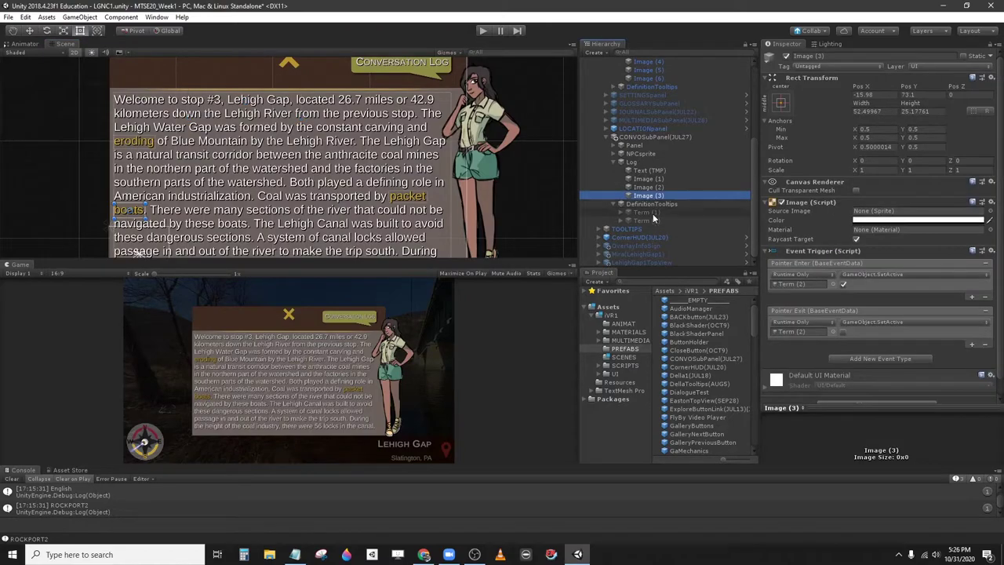
{"action": "left_click", "coordinate": [650, 213]}
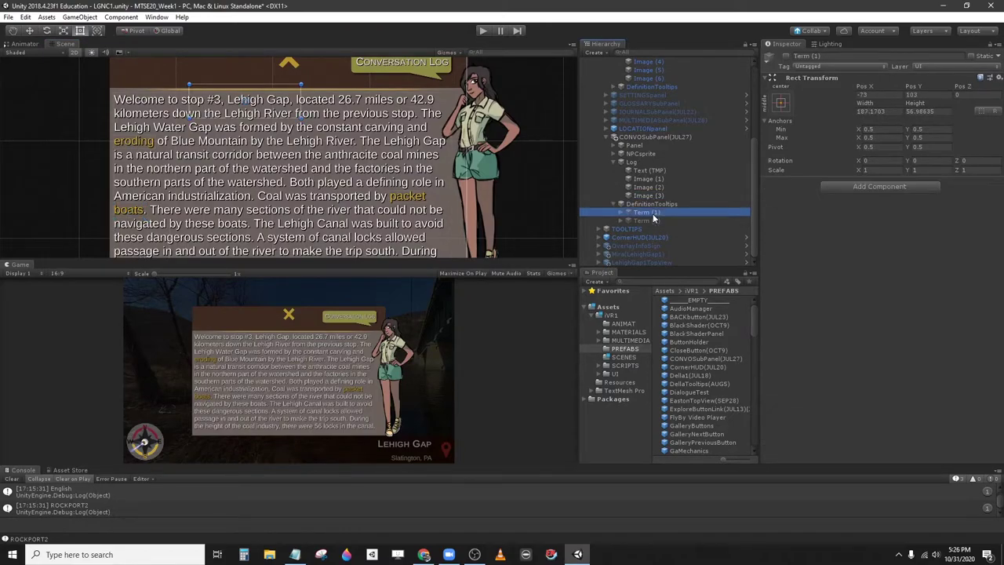
{"action": "left_click", "coordinate": [787, 58]}
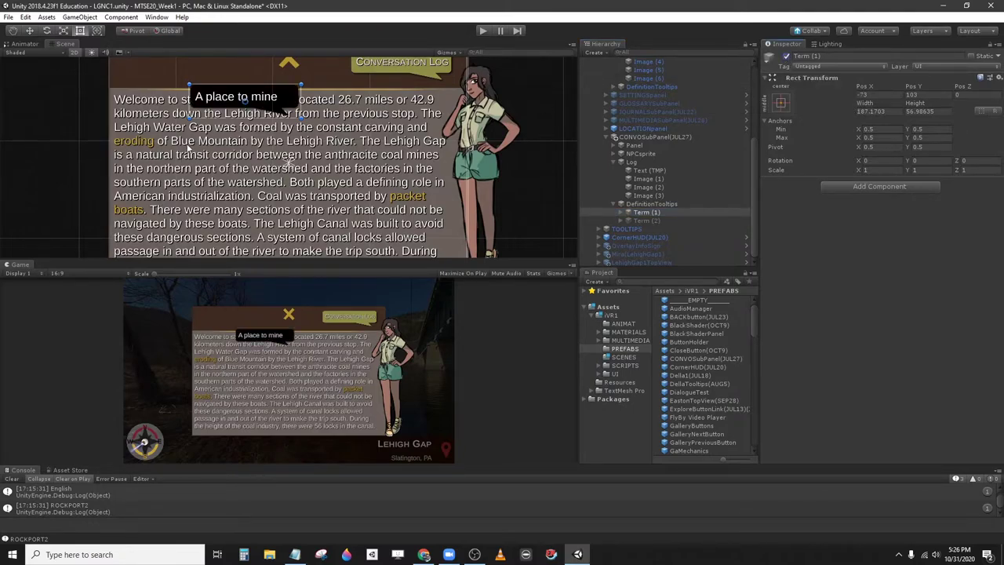
Move the Term (1) tooltip left of the highlighted word "eroding", at about X -339.4 and Y 71.1
{"action": "scroll", "coordinate": [225, 97], "scroll_direction": "up", "scroll_amount": 3}
{"action": "middle_click_drag", "start_coordinate": [354, 143], "coordinate": [359, 142]}
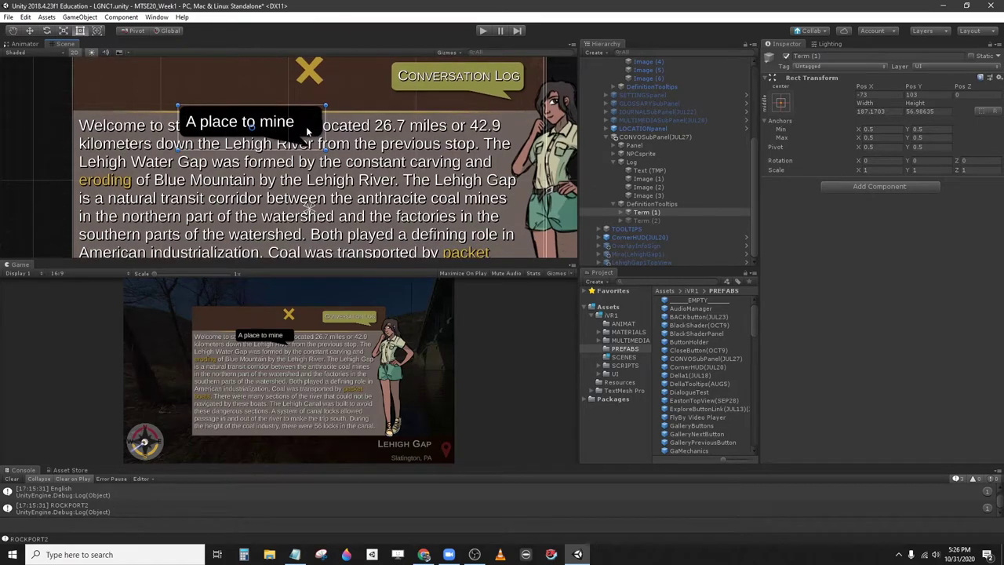
{"action": "left_click_drag", "start_coordinate": [306, 127], "coordinate": [93, 159]}
{"action": "middle_click_drag", "start_coordinate": [143, 129], "coordinate": [269, 115]}
{"action": "scroll", "coordinate": [268, 114], "scroll_direction": "down", "scroll_amount": 1}
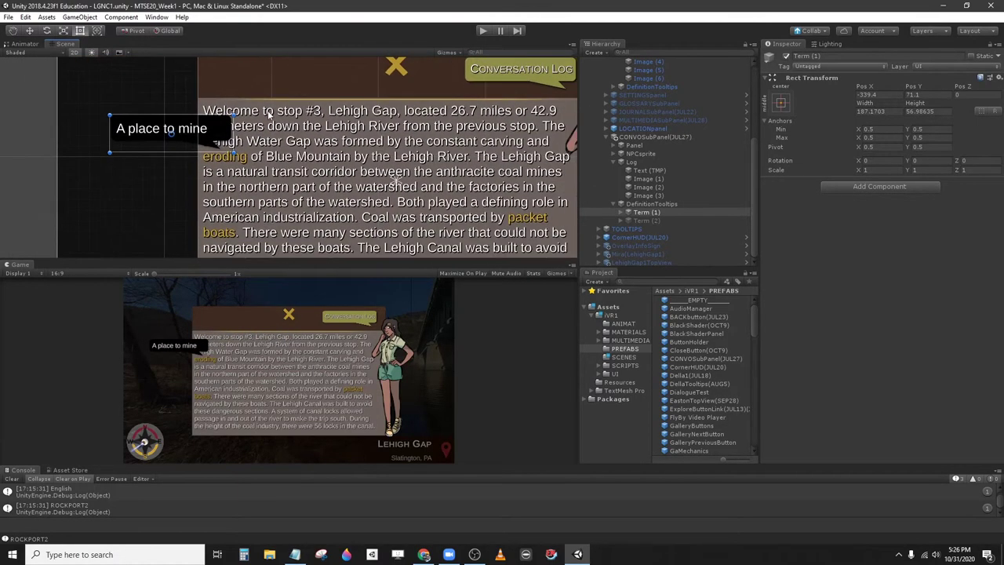
{"action": "scroll", "coordinate": [268, 115], "scroll_direction": "down", "scroll_amount": 1}
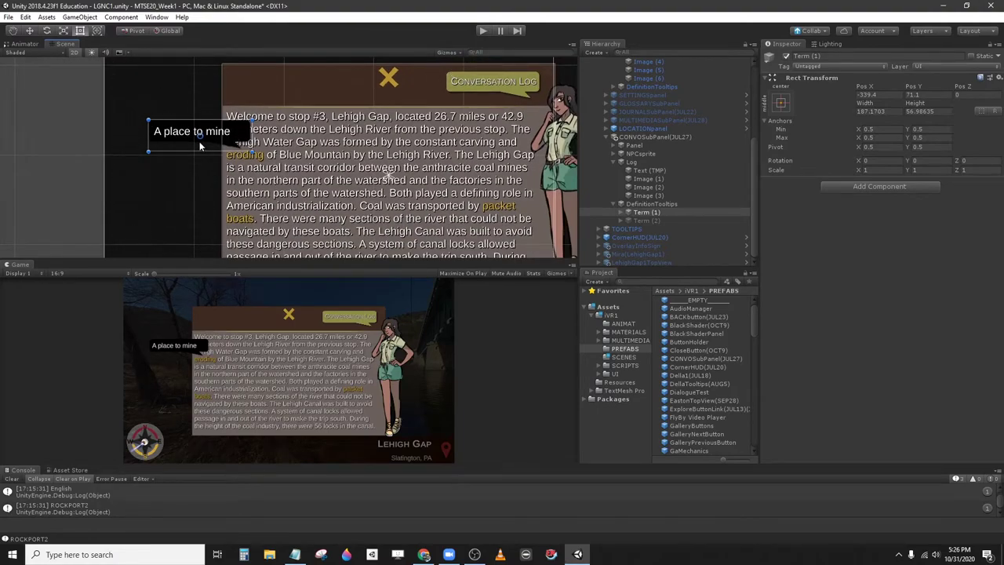
{"action": "scroll", "coordinate": [326, 135], "scroll_direction": "up", "scroll_amount": 3}
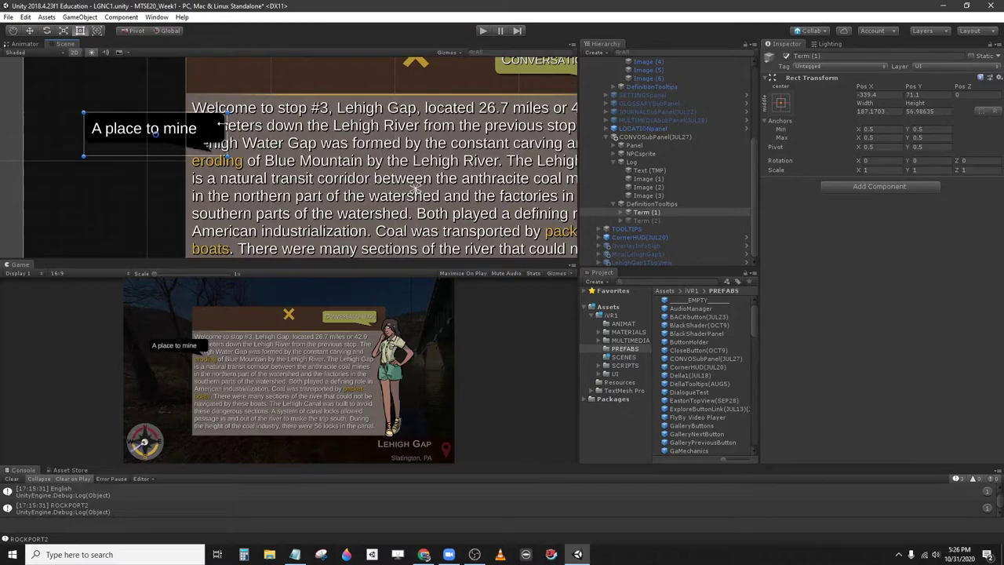
{"action": "middle_click_drag", "start_coordinate": [301, 146], "coordinate": [249, 142]}
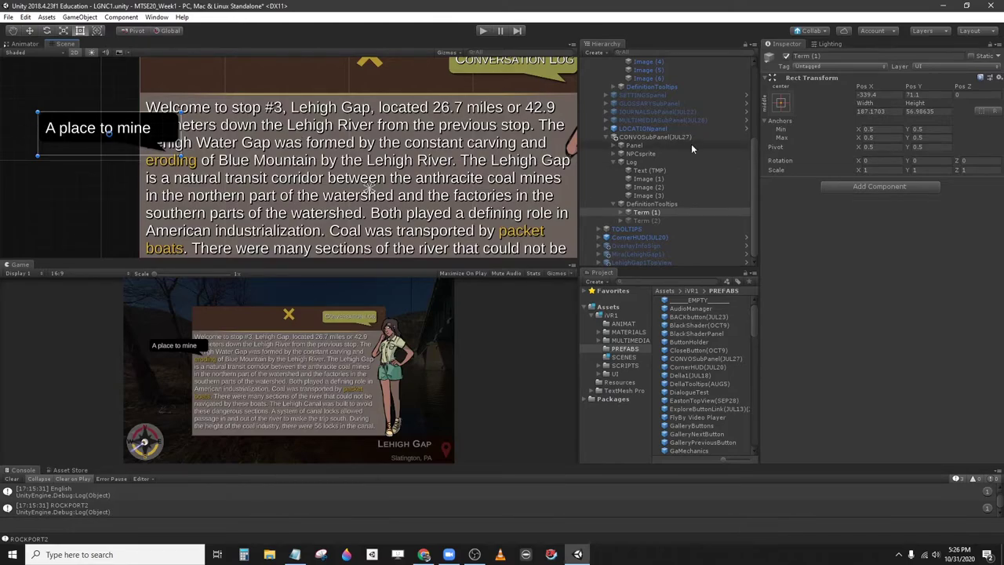
Mirror Term (1) with an X scale of -1 and move it up and right of "eroding", at about X -153.9, Y 70.4
{"action": "left_click", "coordinate": [863, 169]}
{"action": "type", "text": "-"}
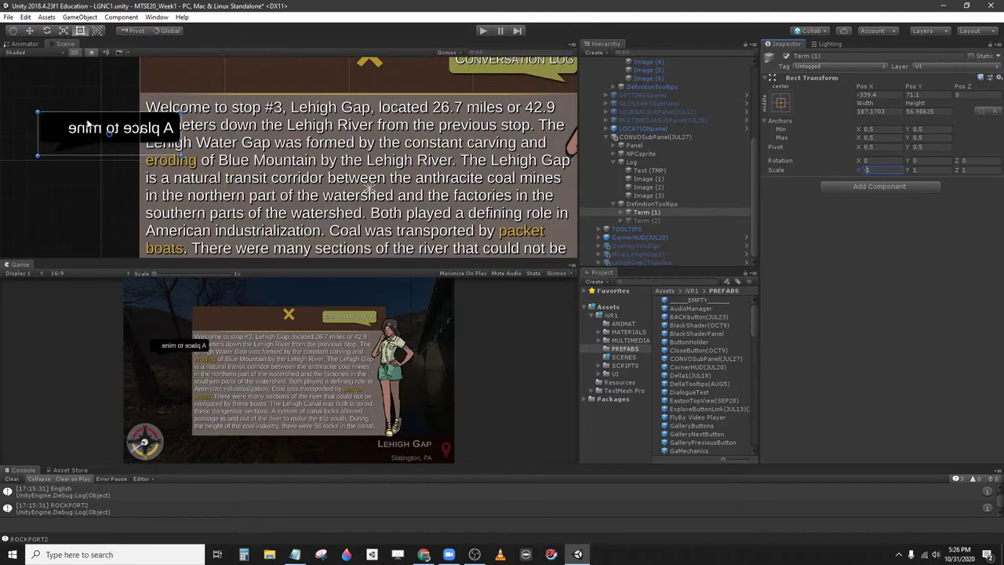
{"action": "left_click_drag", "start_coordinate": [90, 125], "coordinate": [233, 124]}
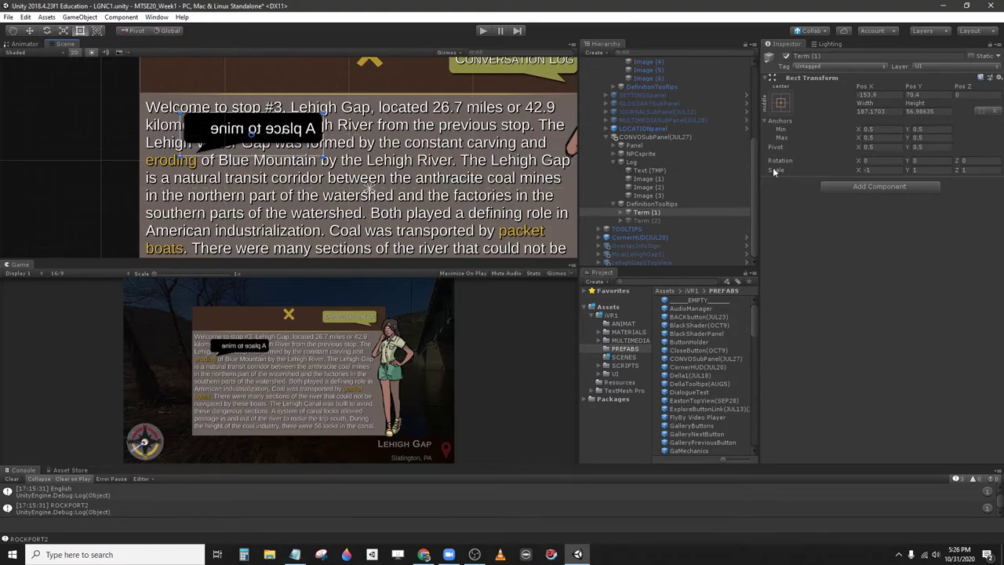
Set the X scale of Term (1)'s Description (TMP) to -1 so its text reads the right way round
{"action": "left_click", "coordinate": [620, 213]}
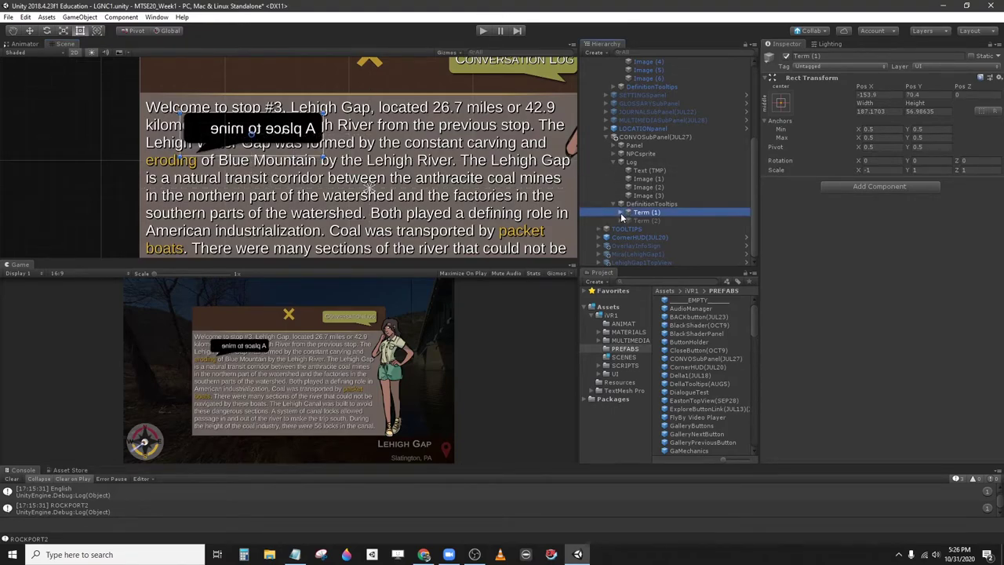
{"action": "left_click", "coordinate": [620, 212]}
{"action": "left_click", "coordinate": [666, 229]}
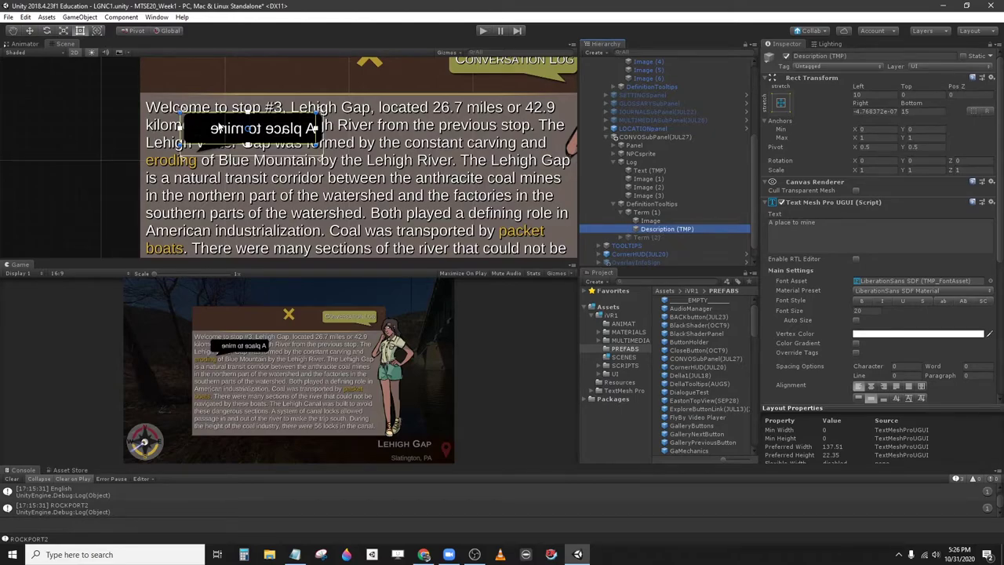
{"action": "left_click", "coordinate": [861, 169]}
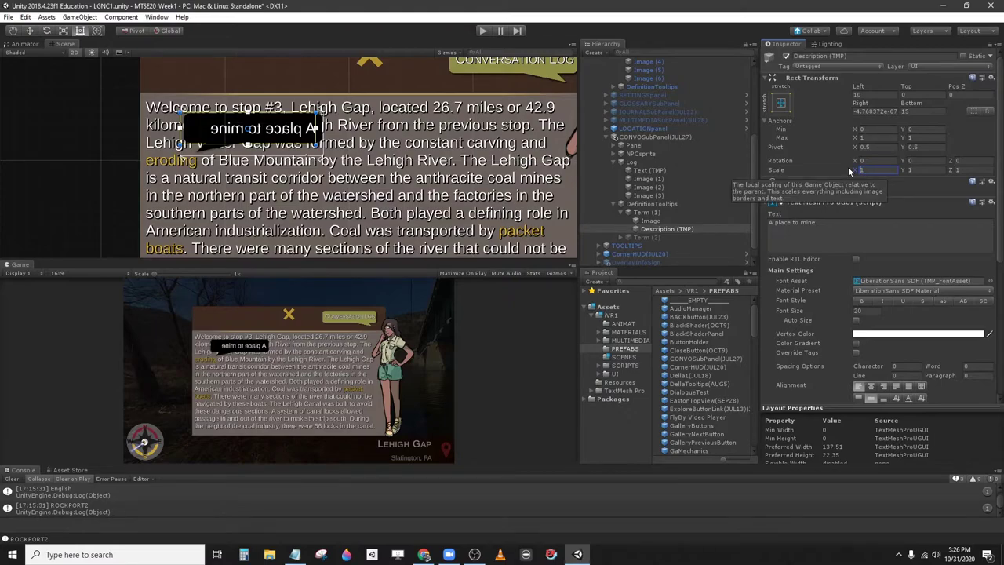
{"action": "type", "text": "1"}
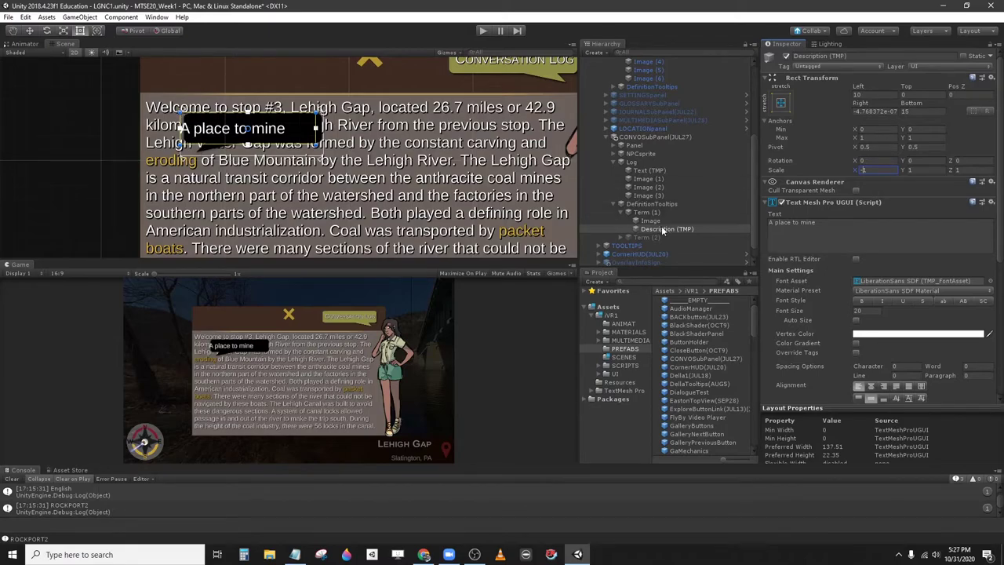
Adjust the text box of Term (1)'s Description (TMP) so its text starts inside the black speech bubble
{"action": "left_click", "coordinate": [651, 221]}
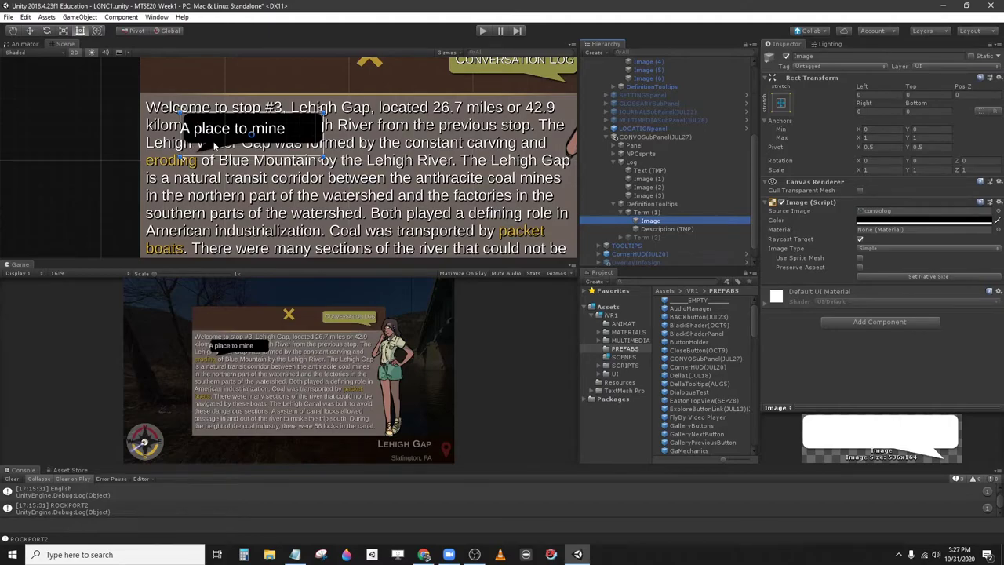
{"action": "left_click", "coordinate": [657, 229]}
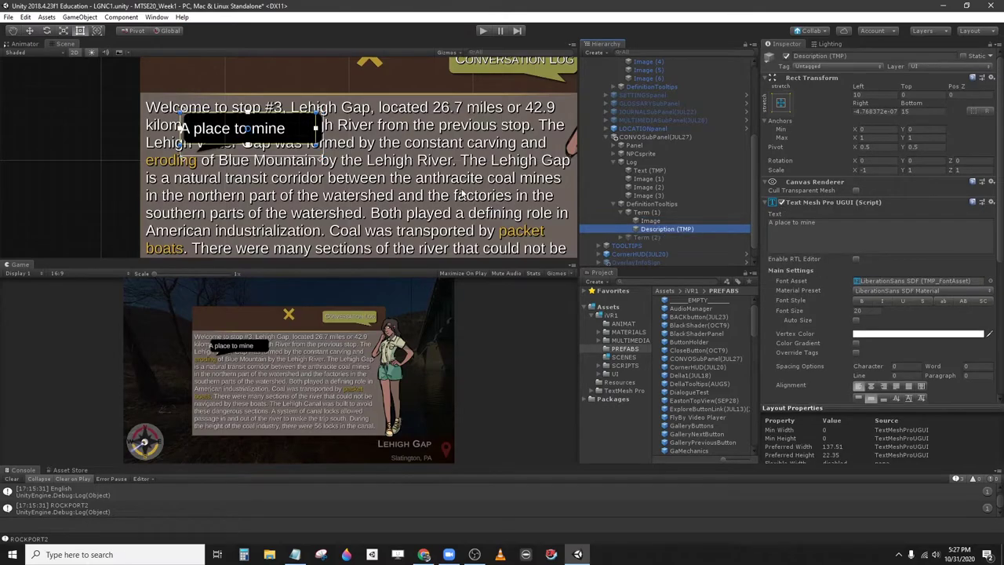
{"action": "left_click_drag", "start_coordinate": [184, 120], "coordinate": [188, 122]}
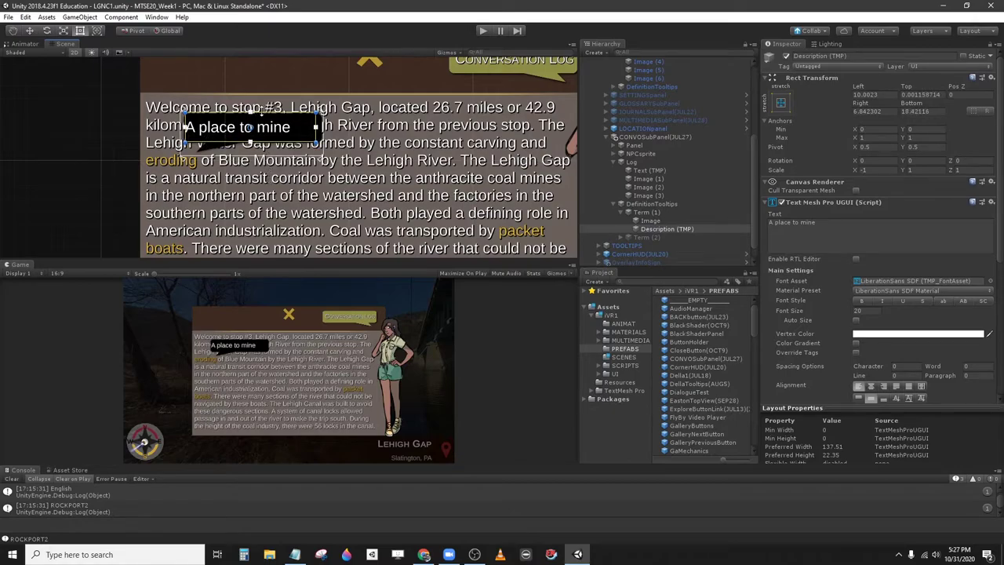
{"action": "left_click_drag", "start_coordinate": [266, 114], "coordinate": [321, 126]}
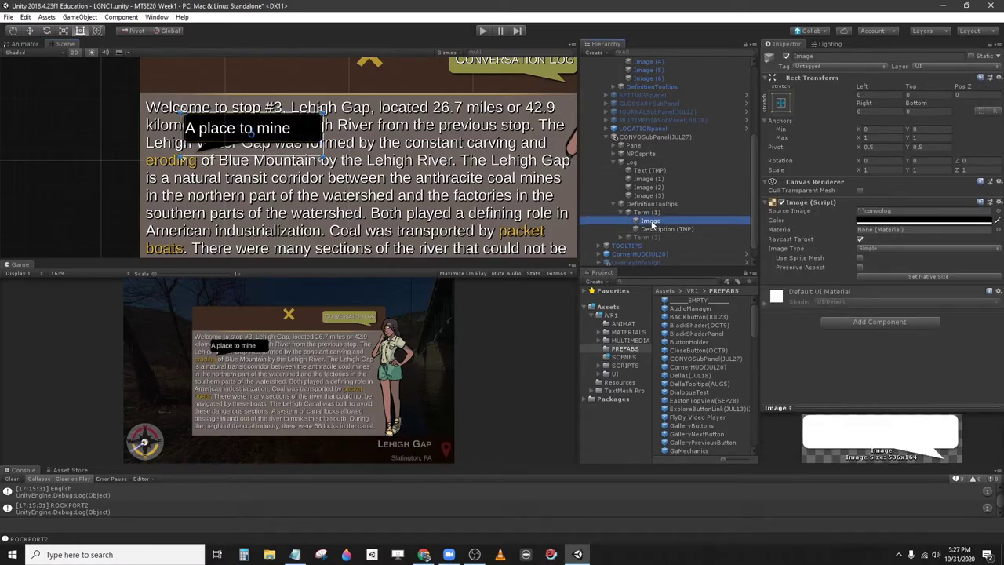
Collapse Term (1) in the object tree and deactivate it so its tooltip is hidden
{"action": "left_click", "coordinate": [621, 213]}
{"action": "left_click", "coordinate": [619, 213]}
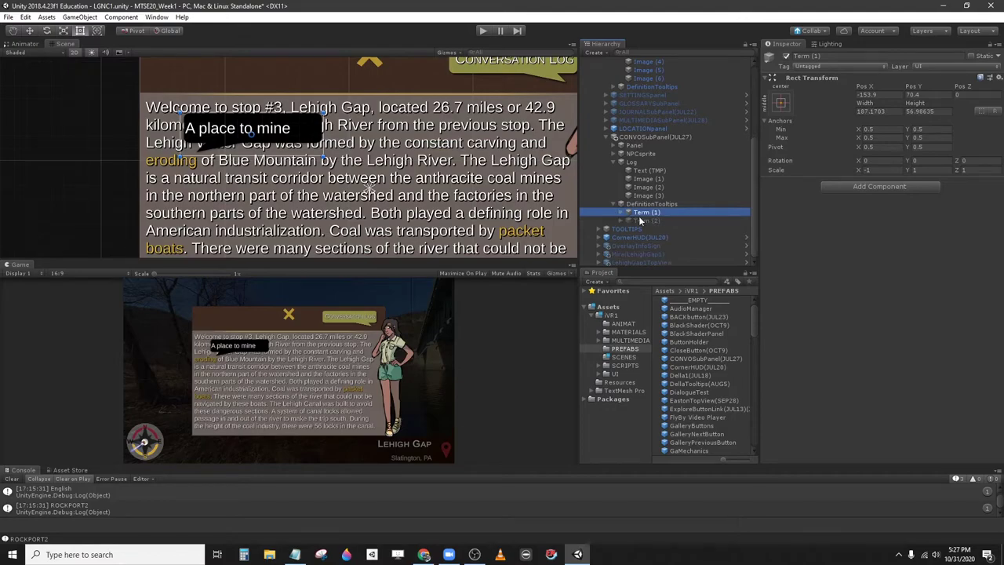
{"action": "left_click", "coordinate": [786, 57]}
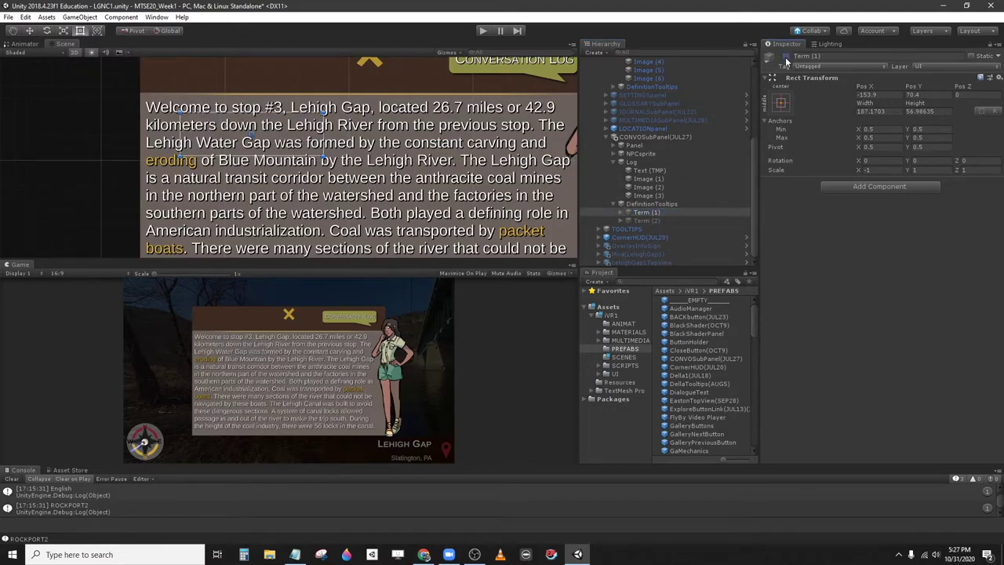
Activate Term (2) and move its tooltip up and right of the word "packet", at about X 294 and Y -20
{"action": "double_click", "coordinate": [644, 211]}
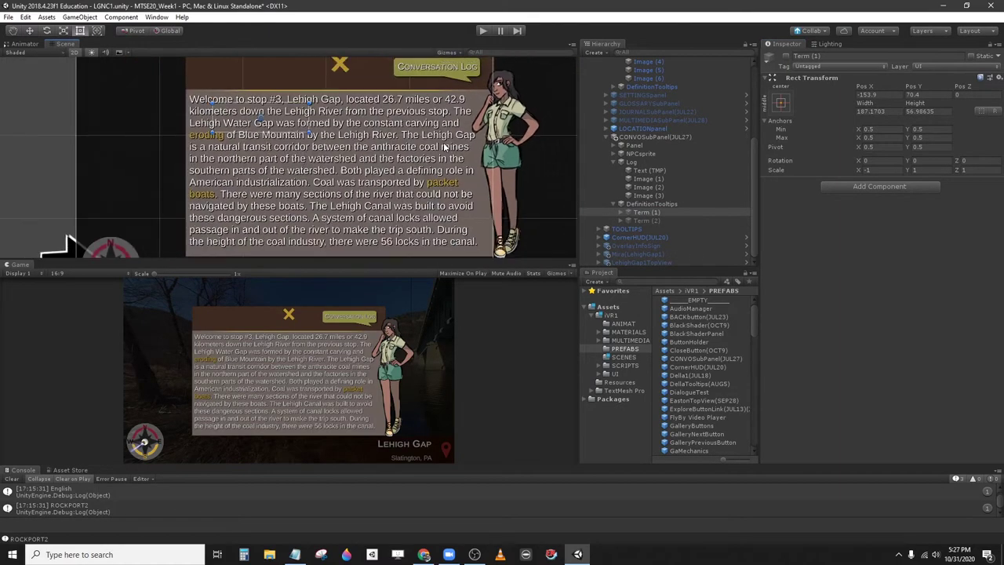
{"action": "left_click", "coordinate": [645, 220]}
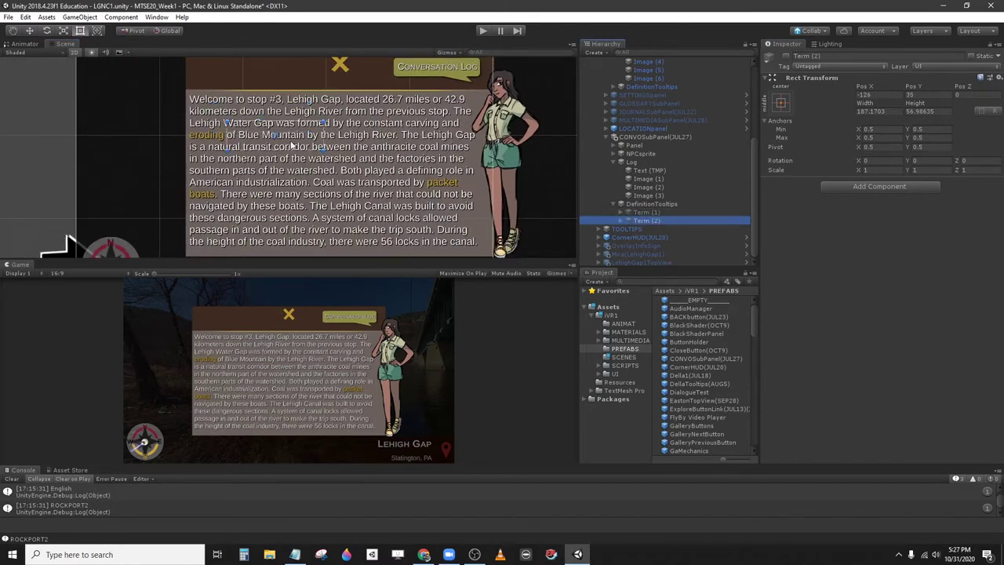
{"action": "left_click", "coordinate": [787, 57]}
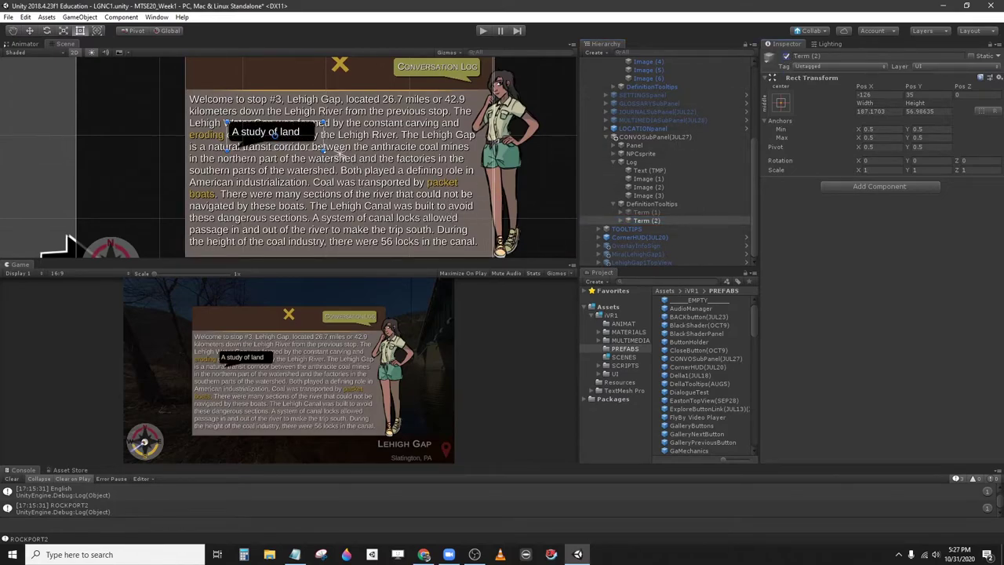
{"action": "left_click_drag", "start_coordinate": [321, 141], "coordinate": [520, 165]}
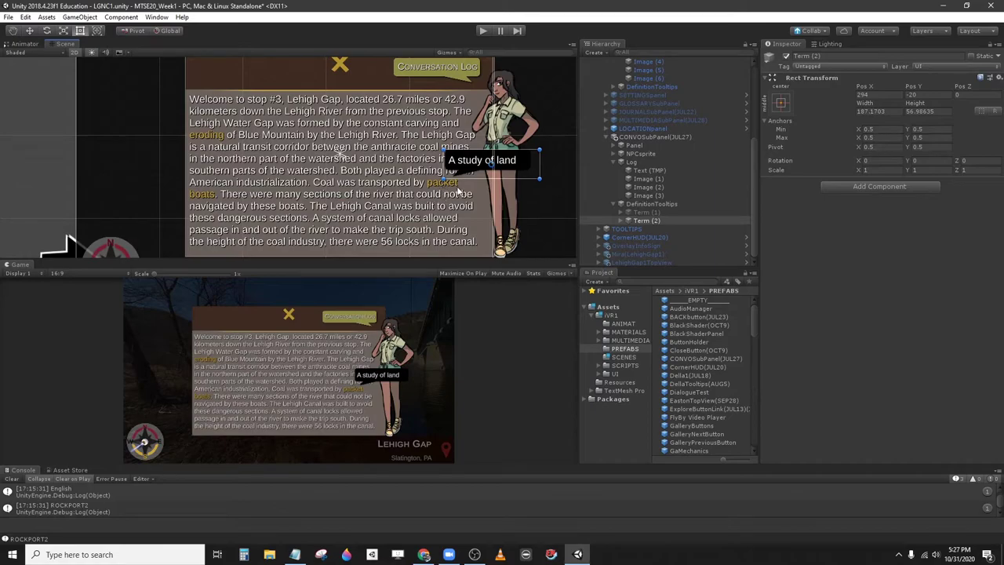
Move Term (2)'s tooltip above the word "boats", at about X -172 and Y -46, deactivate it, and collapse its DefinitionTooltips group
{"action": "left_click_drag", "start_coordinate": [511, 162], "coordinate": [273, 179]}
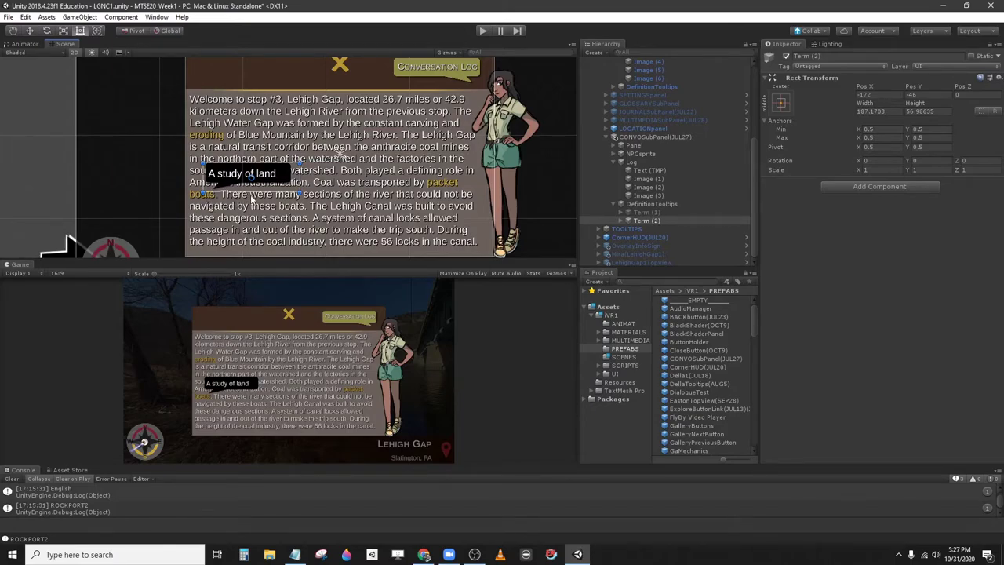
{"action": "left_click", "coordinate": [787, 56]}
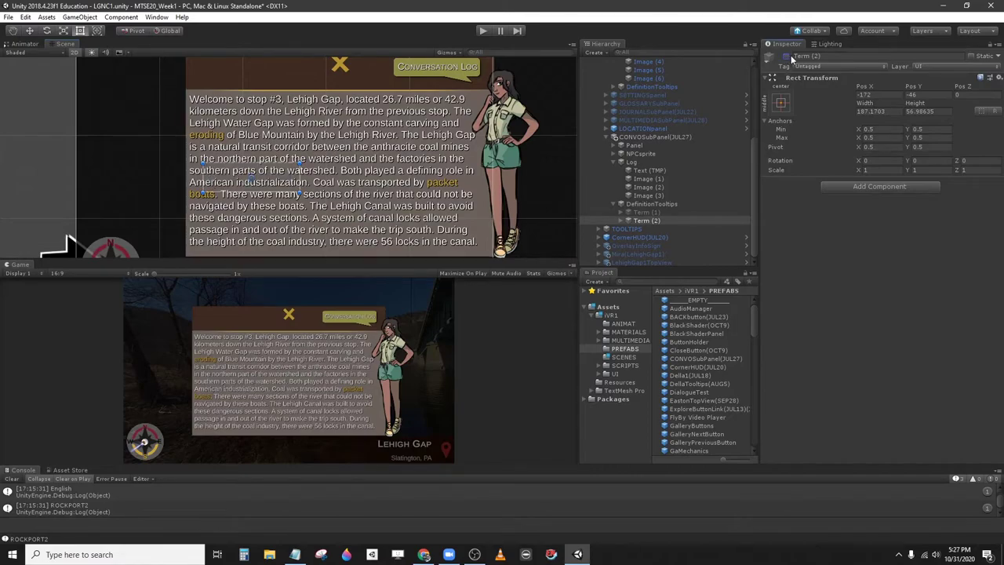
{"action": "left_click", "coordinate": [614, 161]}
{"action": "left_click", "coordinate": [615, 204]}
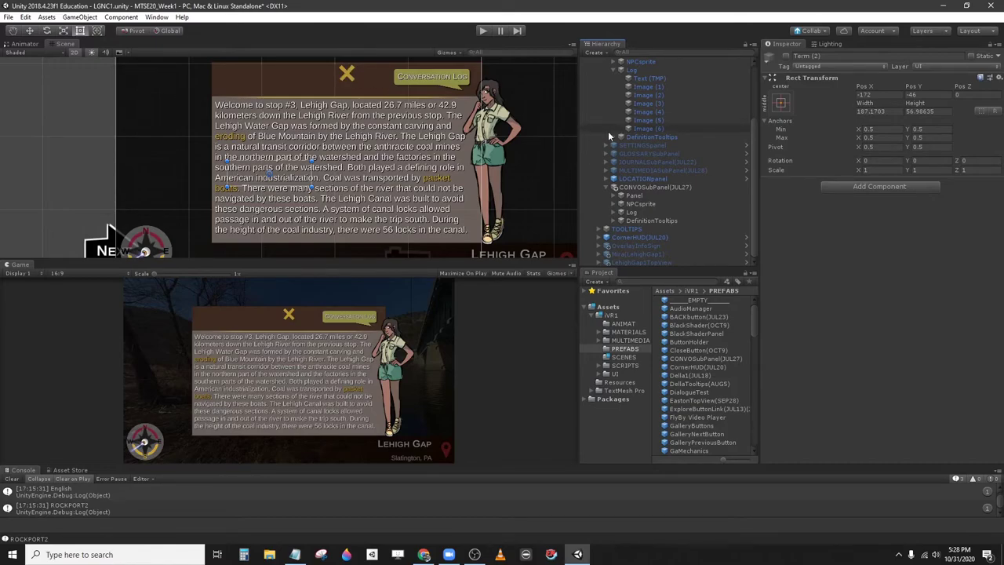
Expand Panel and Header under CONVOSubPanel(JUL27) and examine the yellow close Button's Rect Transform
{"action": "left_click", "coordinate": [640, 187]}
{"action": "scroll", "coordinate": [427, 144], "scroll_direction": "down", "scroll_amount": 4}
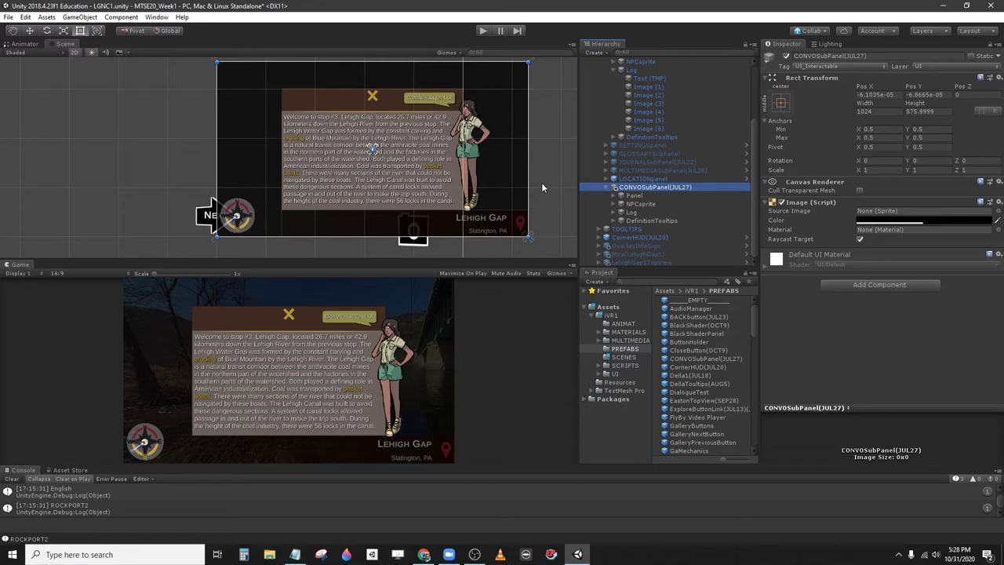
{"action": "left_click", "coordinate": [633, 196]}
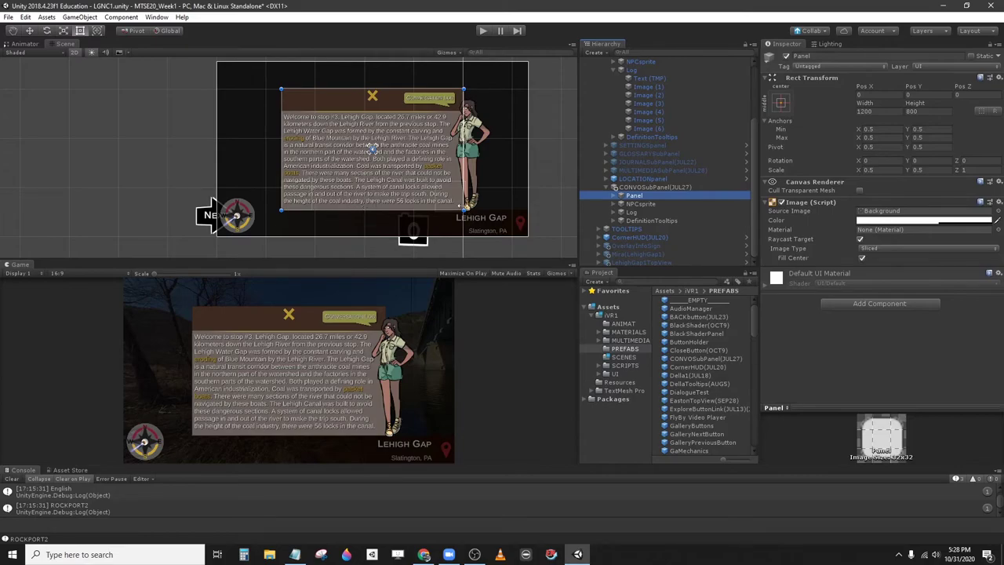
{"action": "scroll", "coordinate": [353, 113], "scroll_direction": "up", "scroll_amount": 3}
{"action": "scroll", "coordinate": [395, 114], "scroll_direction": "up", "scroll_amount": 1}
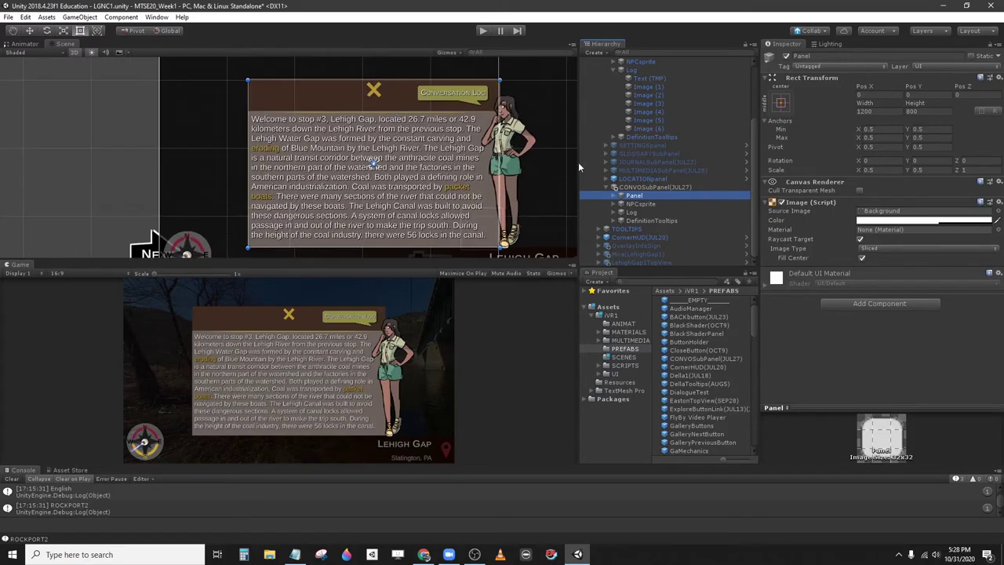
{"action": "left_click", "coordinate": [619, 195]}
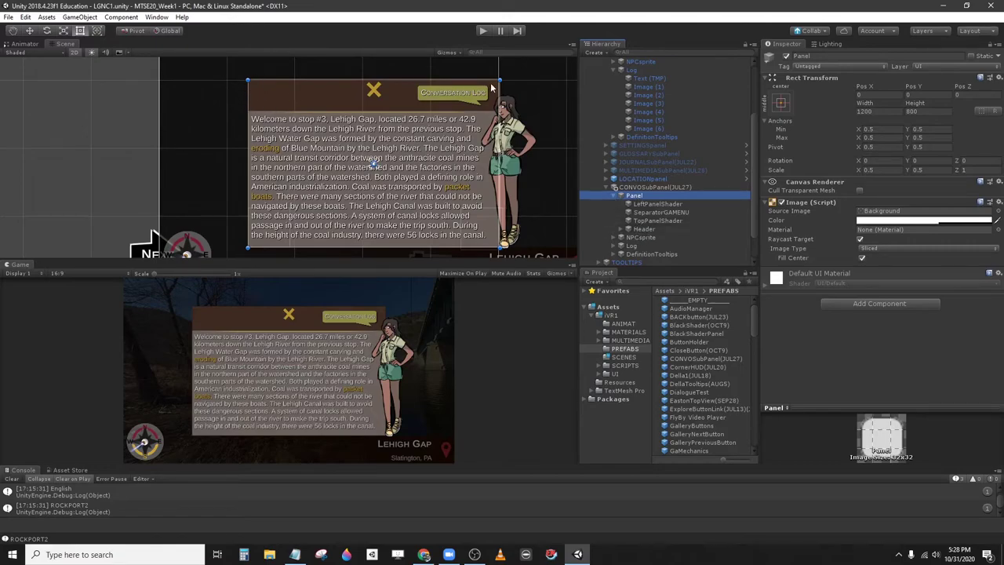
{"action": "left_click", "coordinate": [620, 229]}
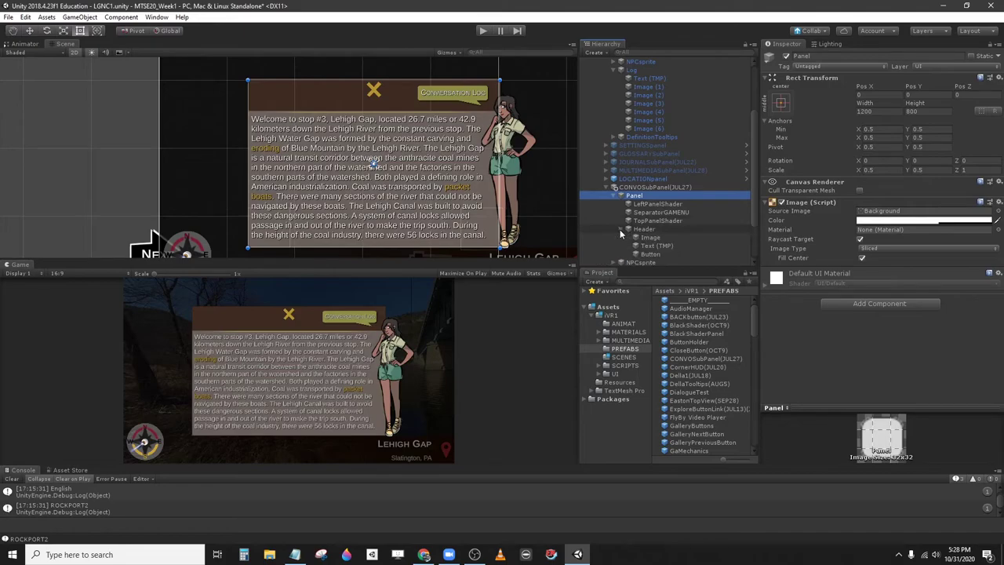
{"action": "left_click", "coordinate": [631, 229]}
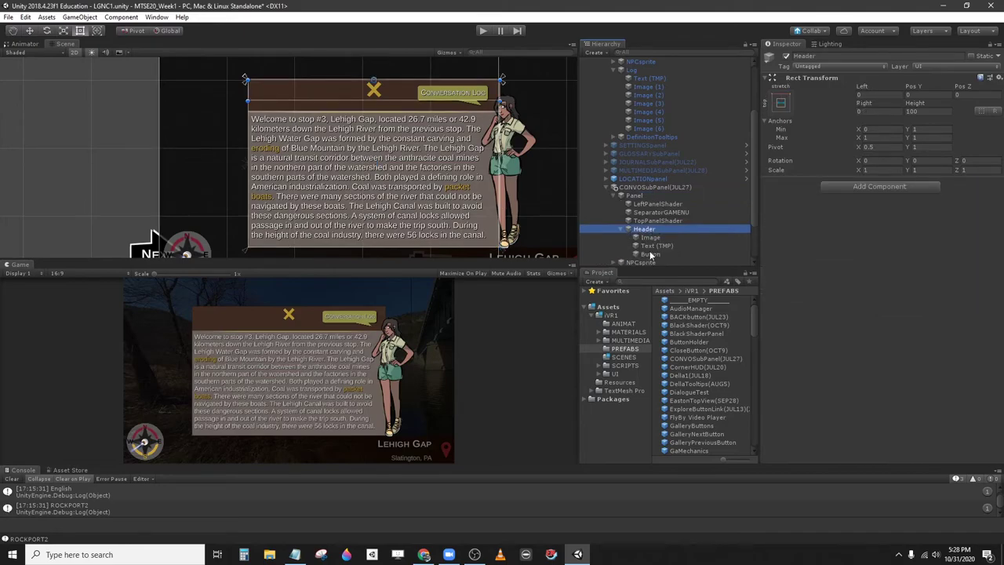
{"action": "left_click", "coordinate": [650, 254]}
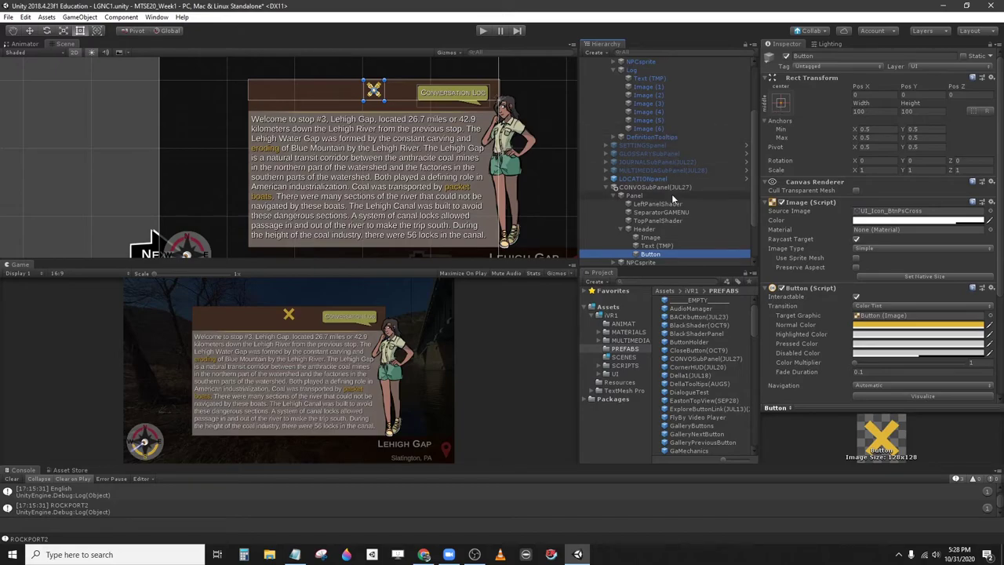
Deactivate CONVOSubPanel(JUL27) to show the original CONVOSubPanel and its close button for comparison
{"action": "scroll", "coordinate": [670, 192], "scroll_direction": "up", "scroll_amount": 4}
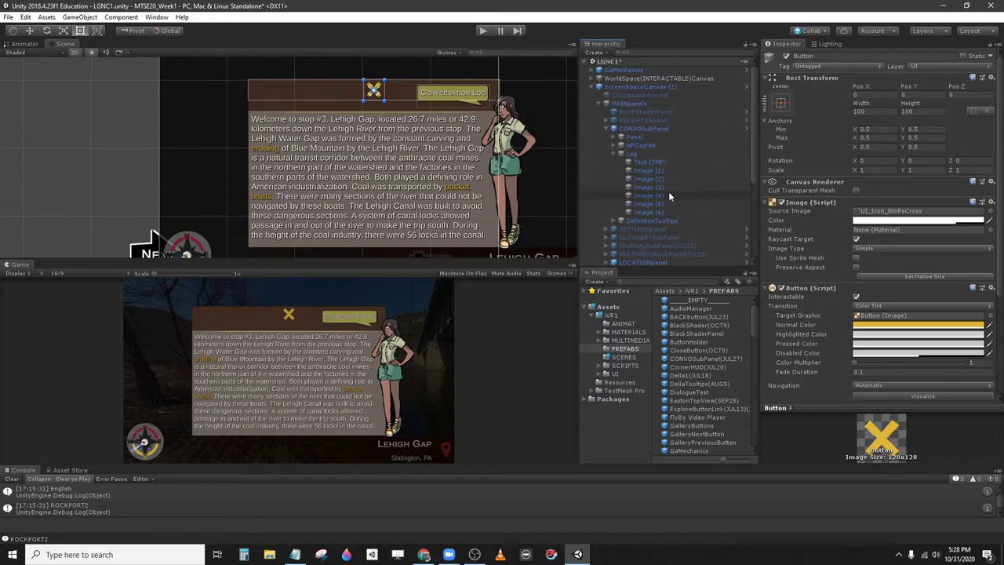
{"action": "left_click", "coordinate": [651, 127]}
{"action": "scroll", "coordinate": [671, 194], "scroll_direction": "down", "scroll_amount": 4}
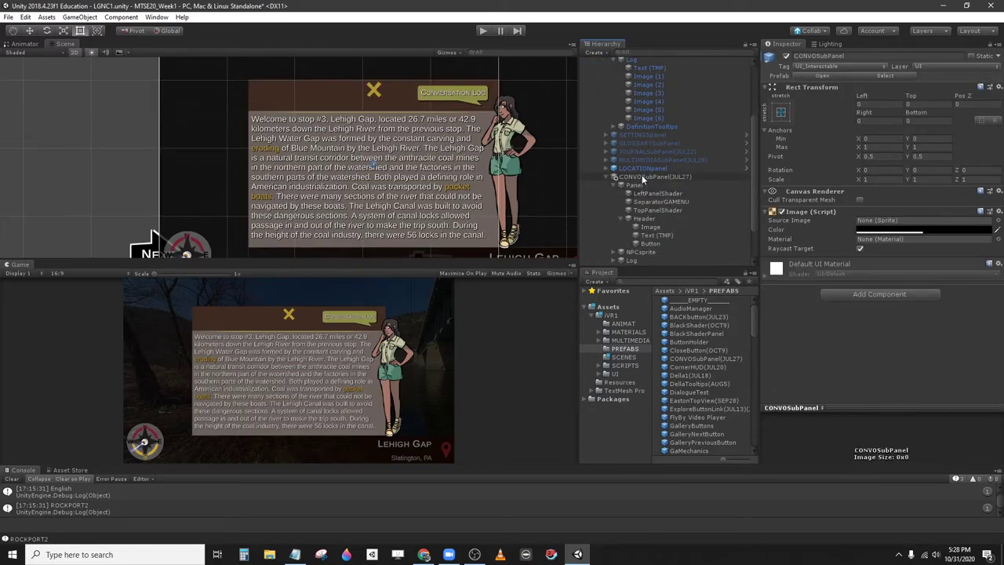
{"action": "left_click", "coordinate": [644, 177]}
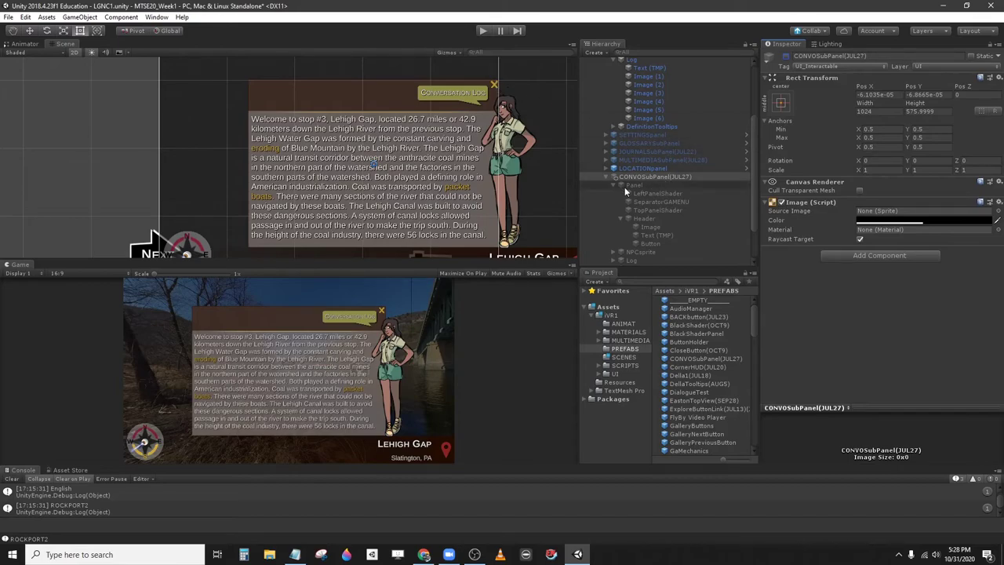
Copy the Rect Transform component of the close Button in the original CONVOSubPanel's Panel Header
{"action": "scroll", "coordinate": [625, 161], "scroll_direction": "up", "scroll_amount": 5}
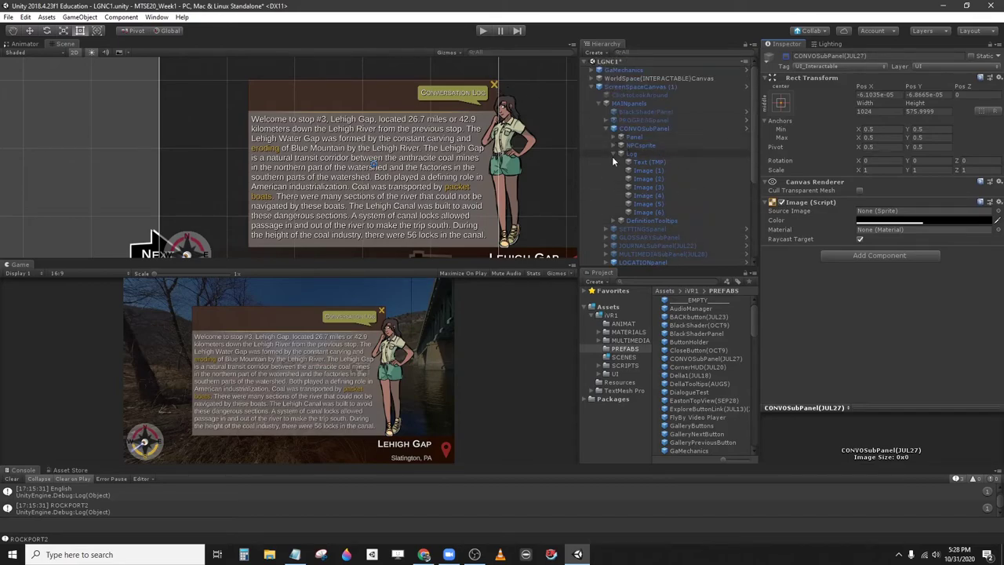
{"action": "left_click", "coordinate": [612, 154]}
{"action": "left_click", "coordinate": [628, 137]}
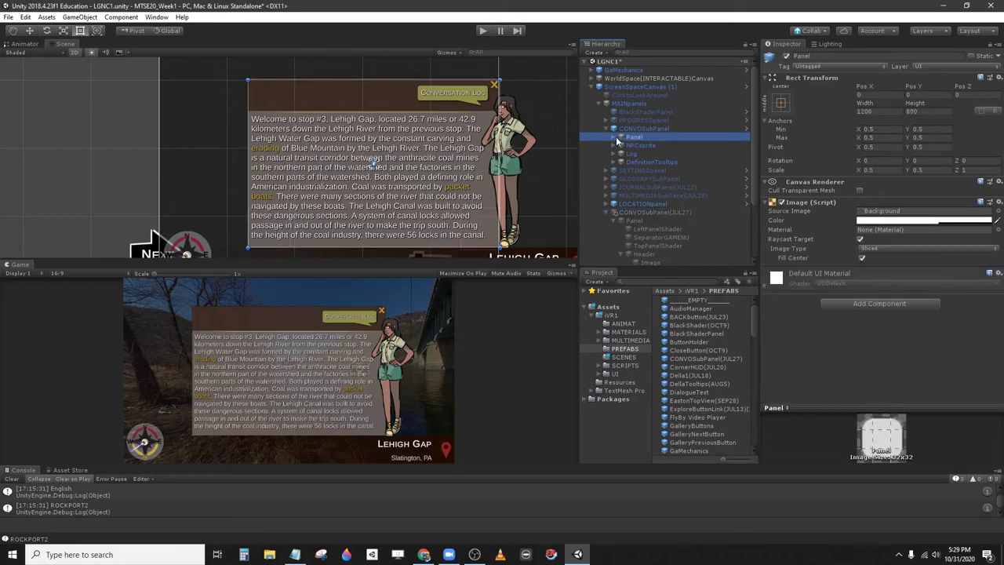
{"action": "left_click", "coordinate": [614, 137]}
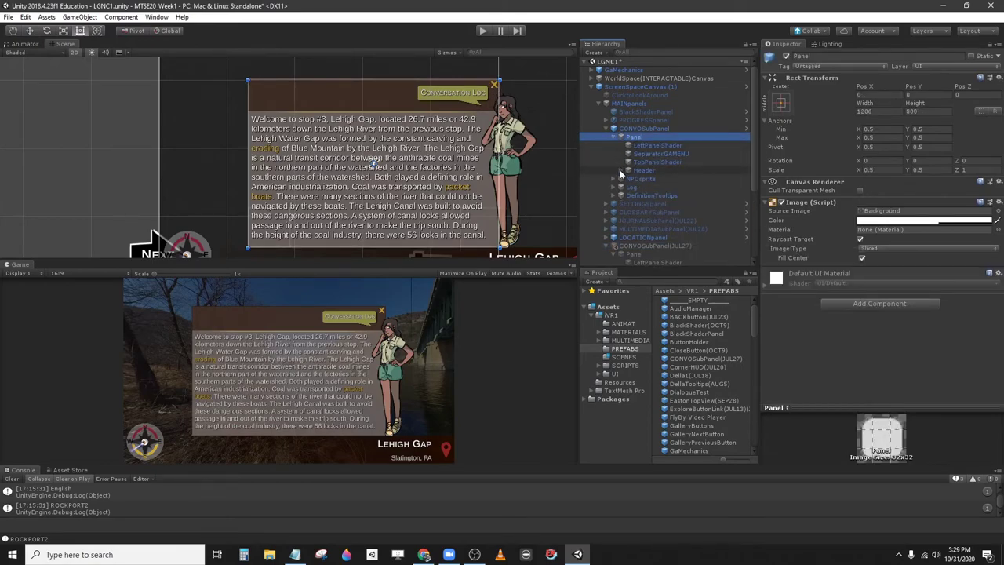
{"action": "left_click", "coordinate": [619, 170]}
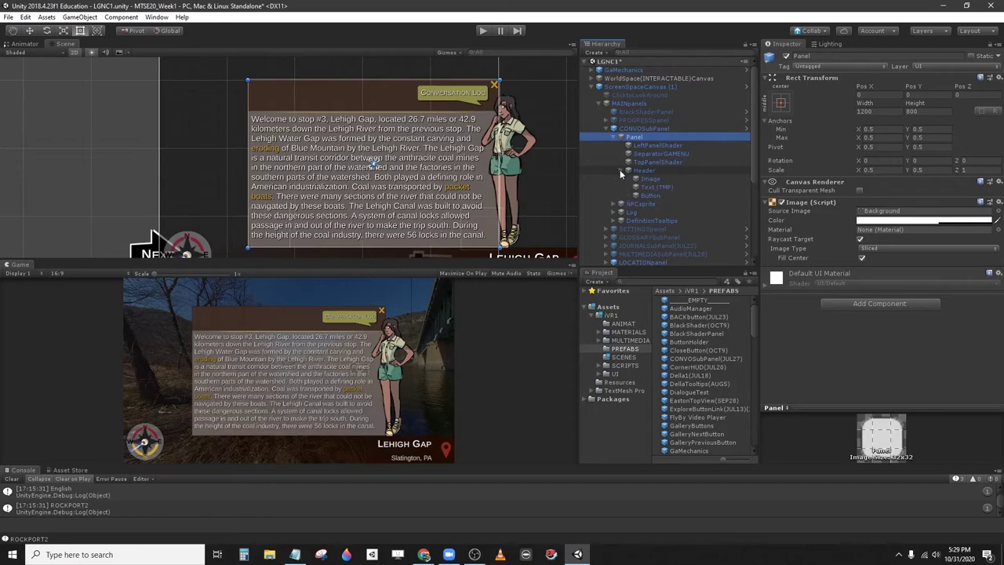
{"action": "left_click", "coordinate": [649, 195]}
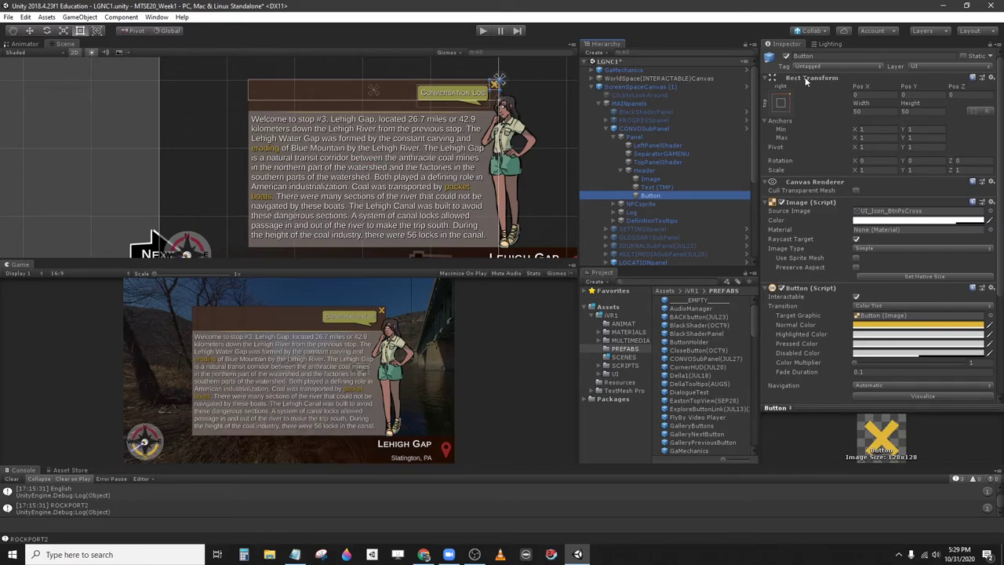
{"action": "left_click", "coordinate": [992, 78]}
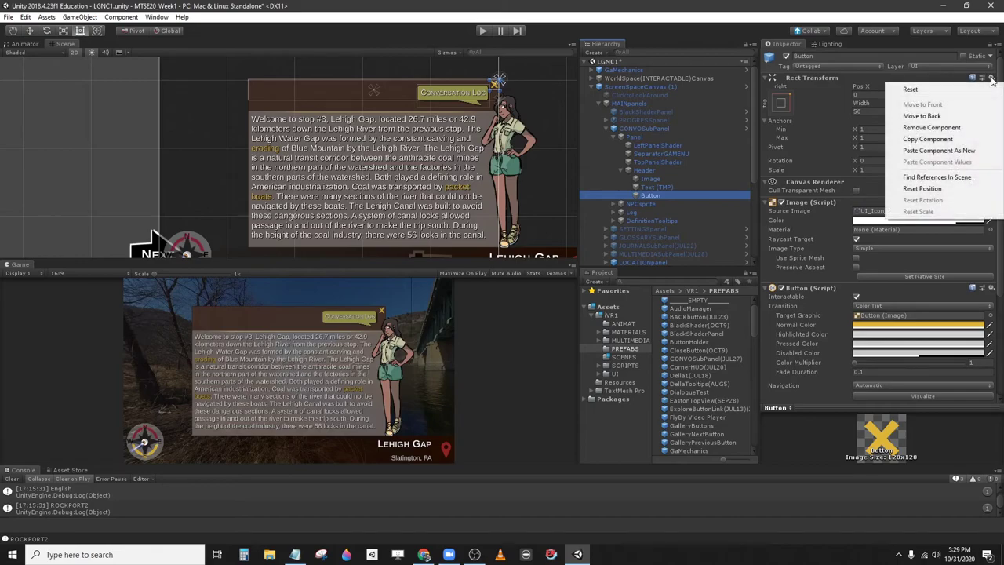
{"action": "left_click", "coordinate": [948, 139]}
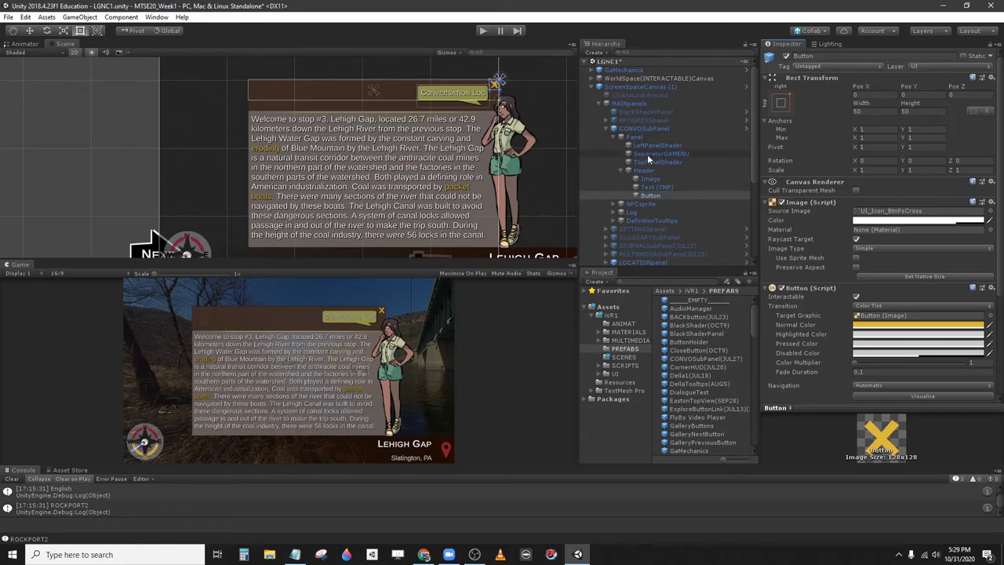
Reactivate CONVOSubPanel(JUL27) and deactivate the original CONVOSubPanel
{"action": "scroll", "coordinate": [643, 166], "scroll_direction": "down", "scroll_amount": 5}
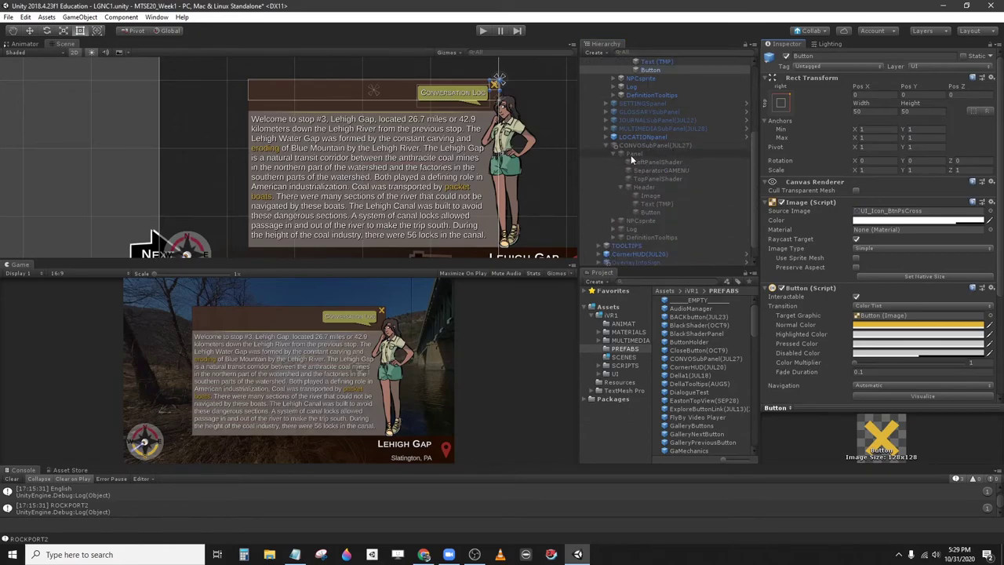
{"action": "left_click", "coordinate": [649, 212]}
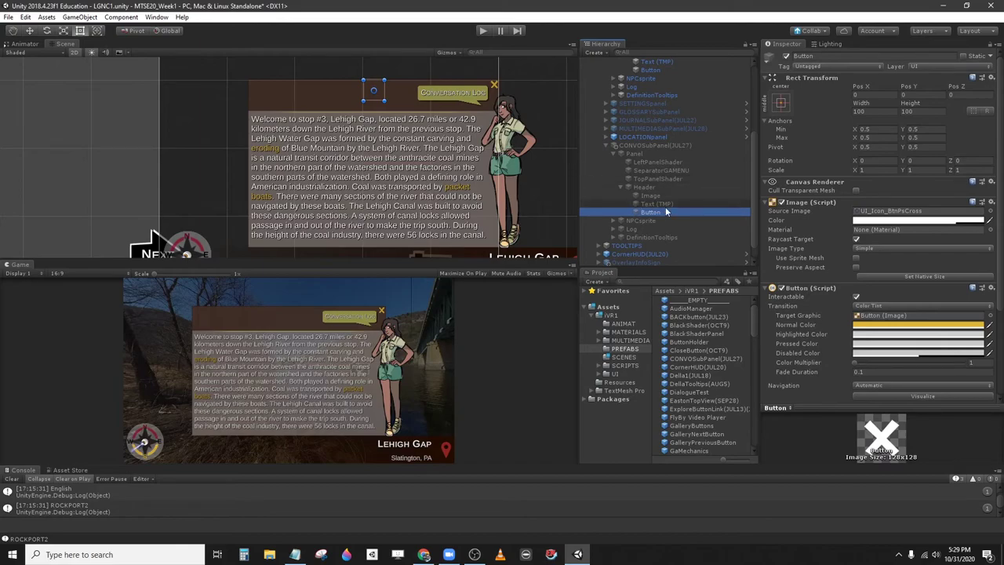
{"action": "left_click", "coordinate": [641, 145]}
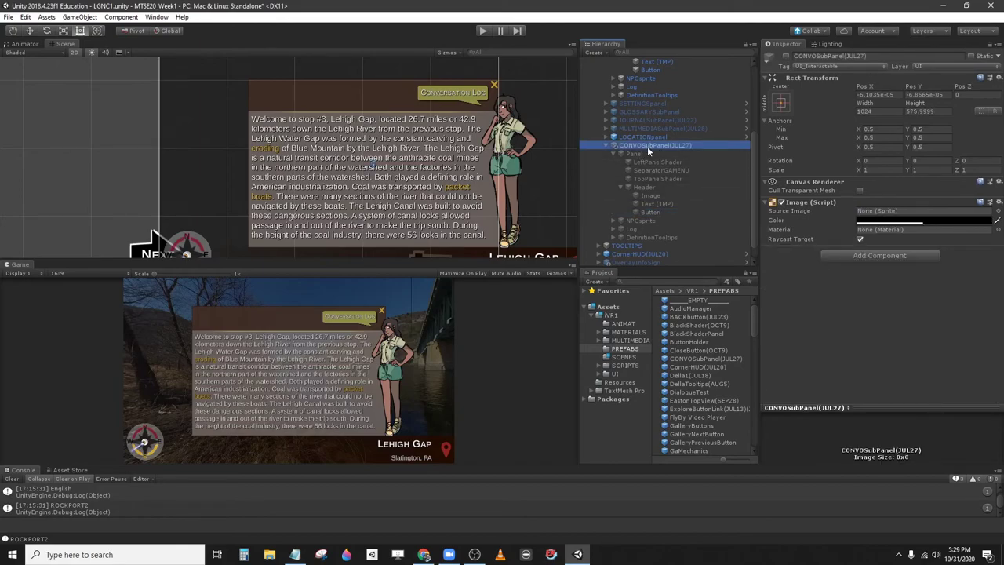
{"action": "left_click", "coordinate": [653, 213]}
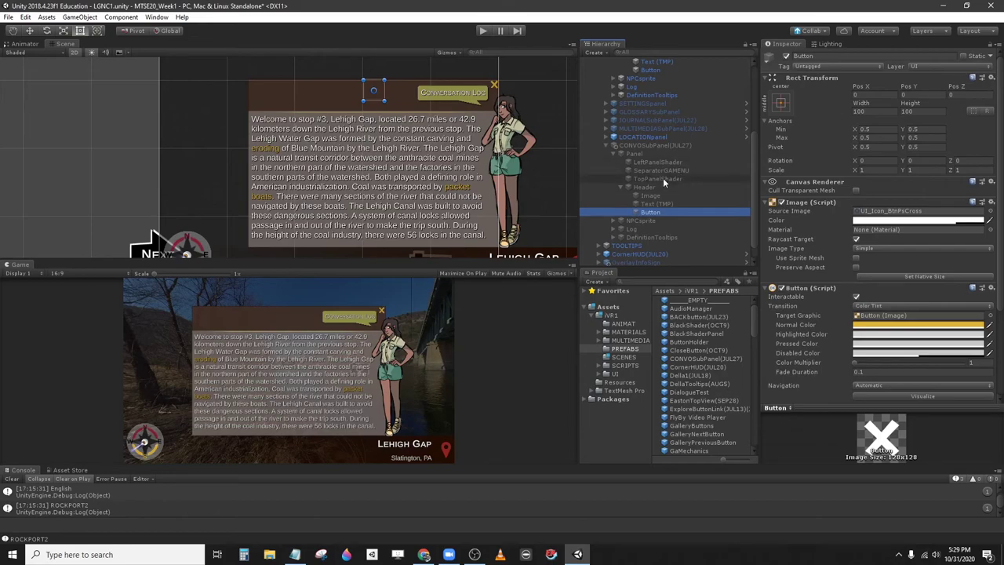
{"action": "scroll", "coordinate": [662, 180], "scroll_direction": "up", "scroll_amount": 2}
{"action": "left_click", "coordinate": [631, 180]}
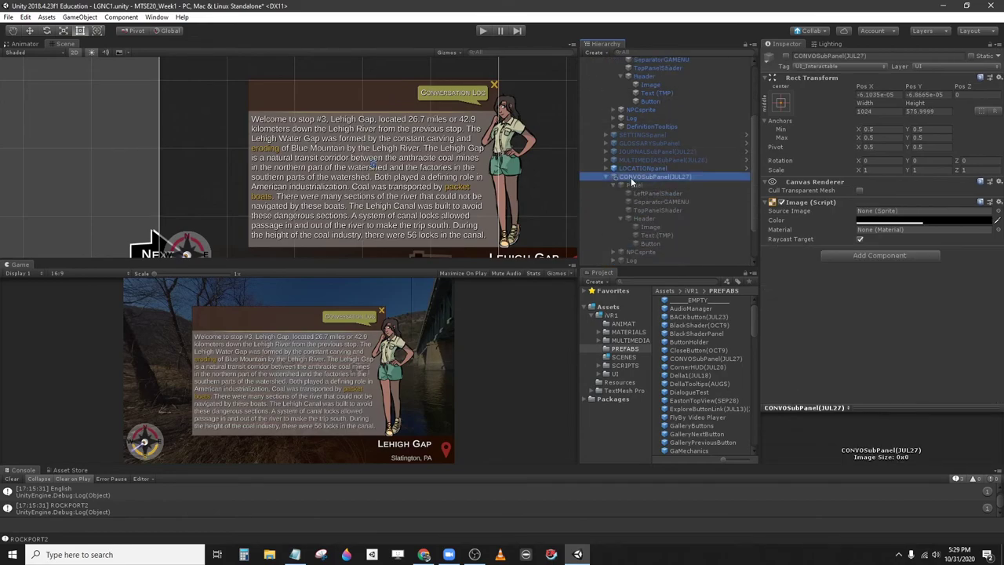
{"action": "key", "text": "ctrl+z"}
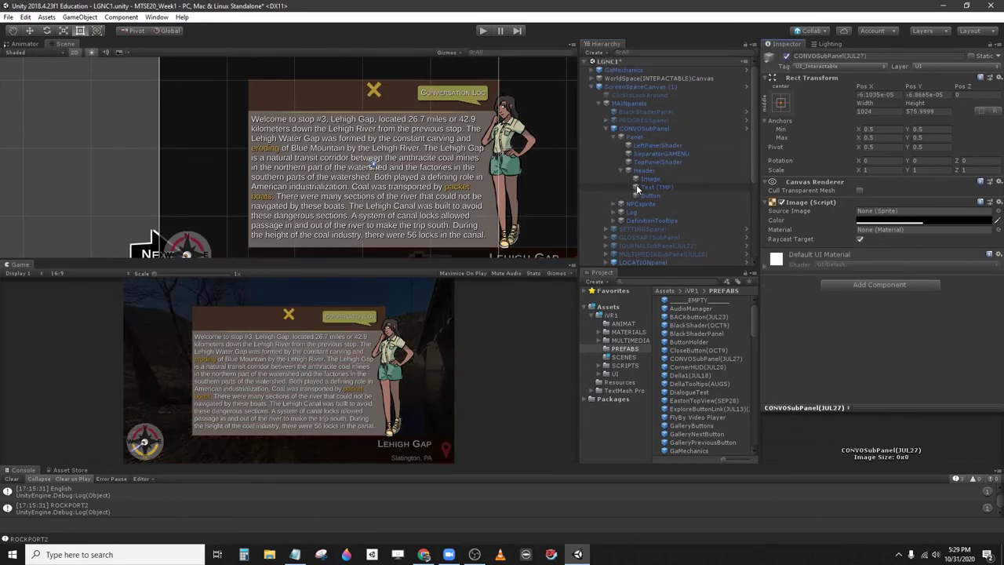
{"action": "left_click", "coordinate": [637, 126]}
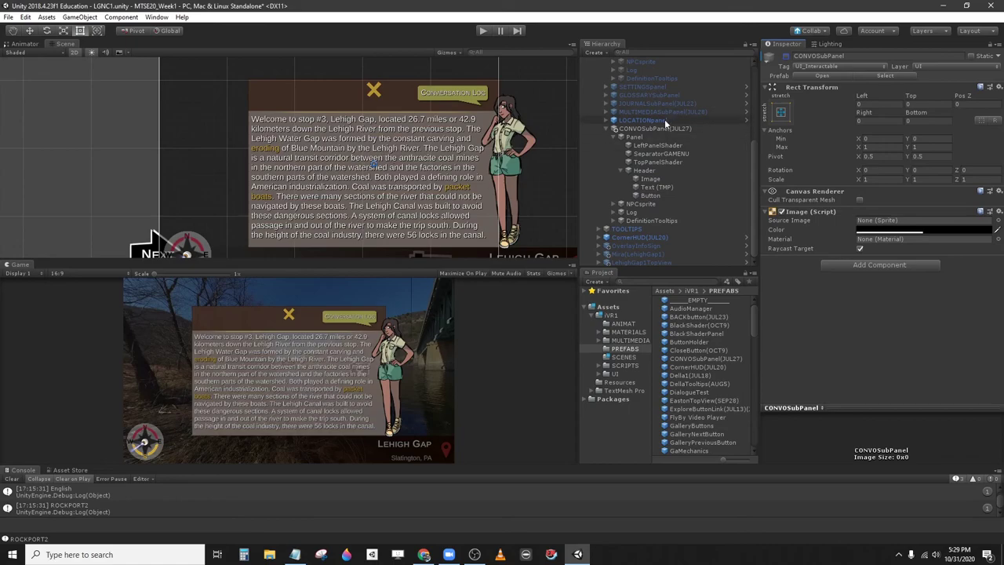
Paste the copied Rect Transform values onto the close Button in CONVOSubPanel(JUL27)'s Header
{"action": "left_click", "coordinate": [650, 196]}
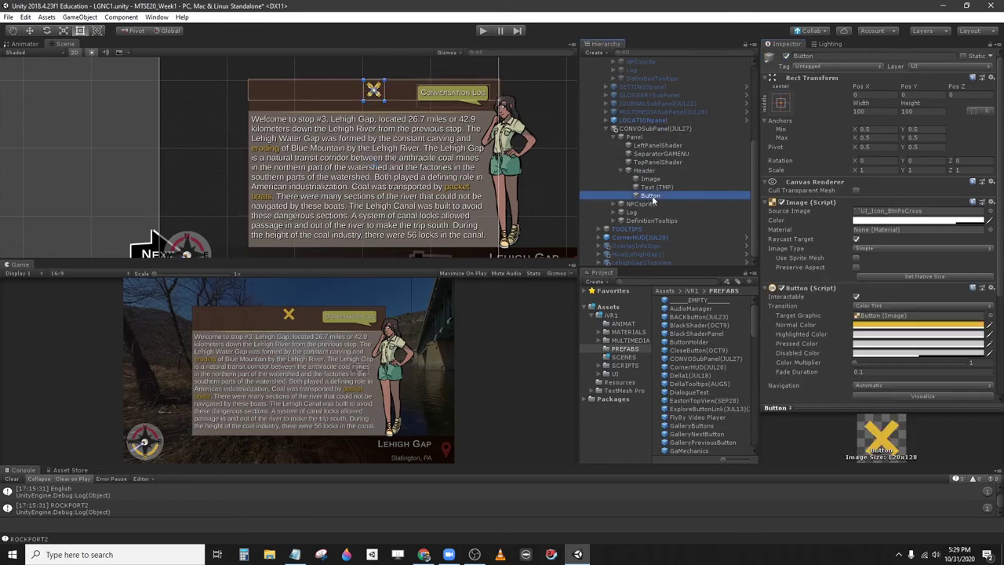
{"action": "left_click", "coordinate": [993, 78]}
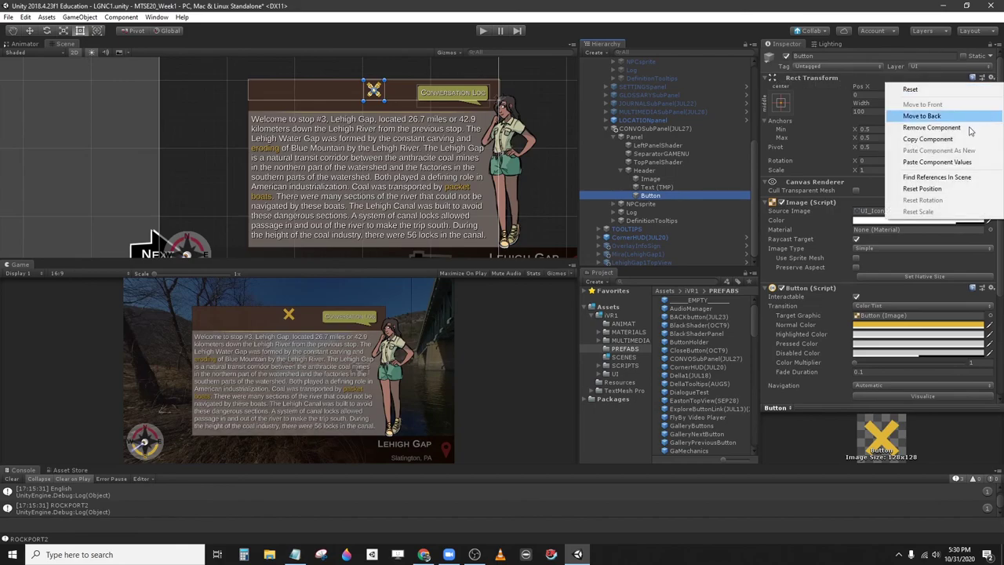
{"action": "left_click", "coordinate": [949, 163]}
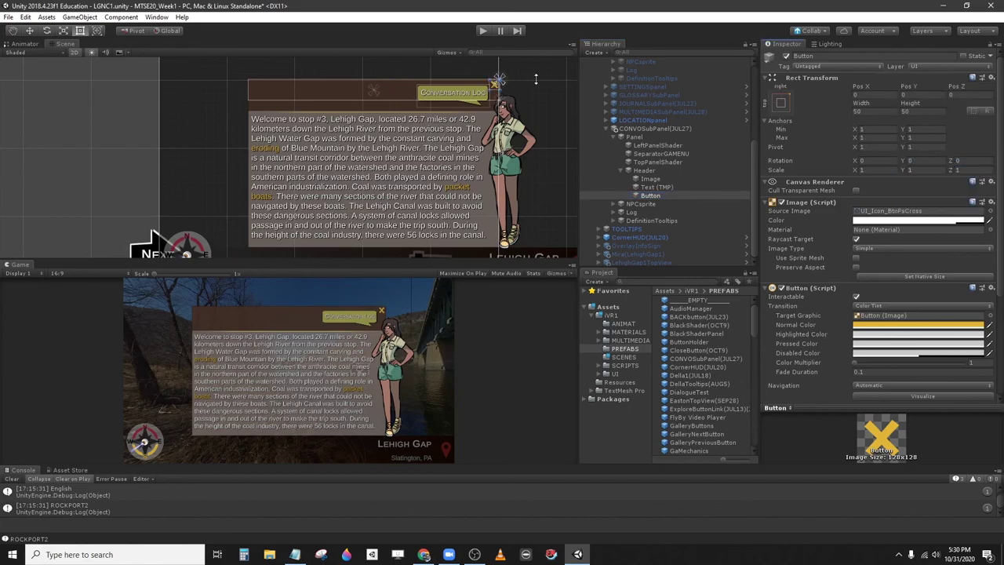